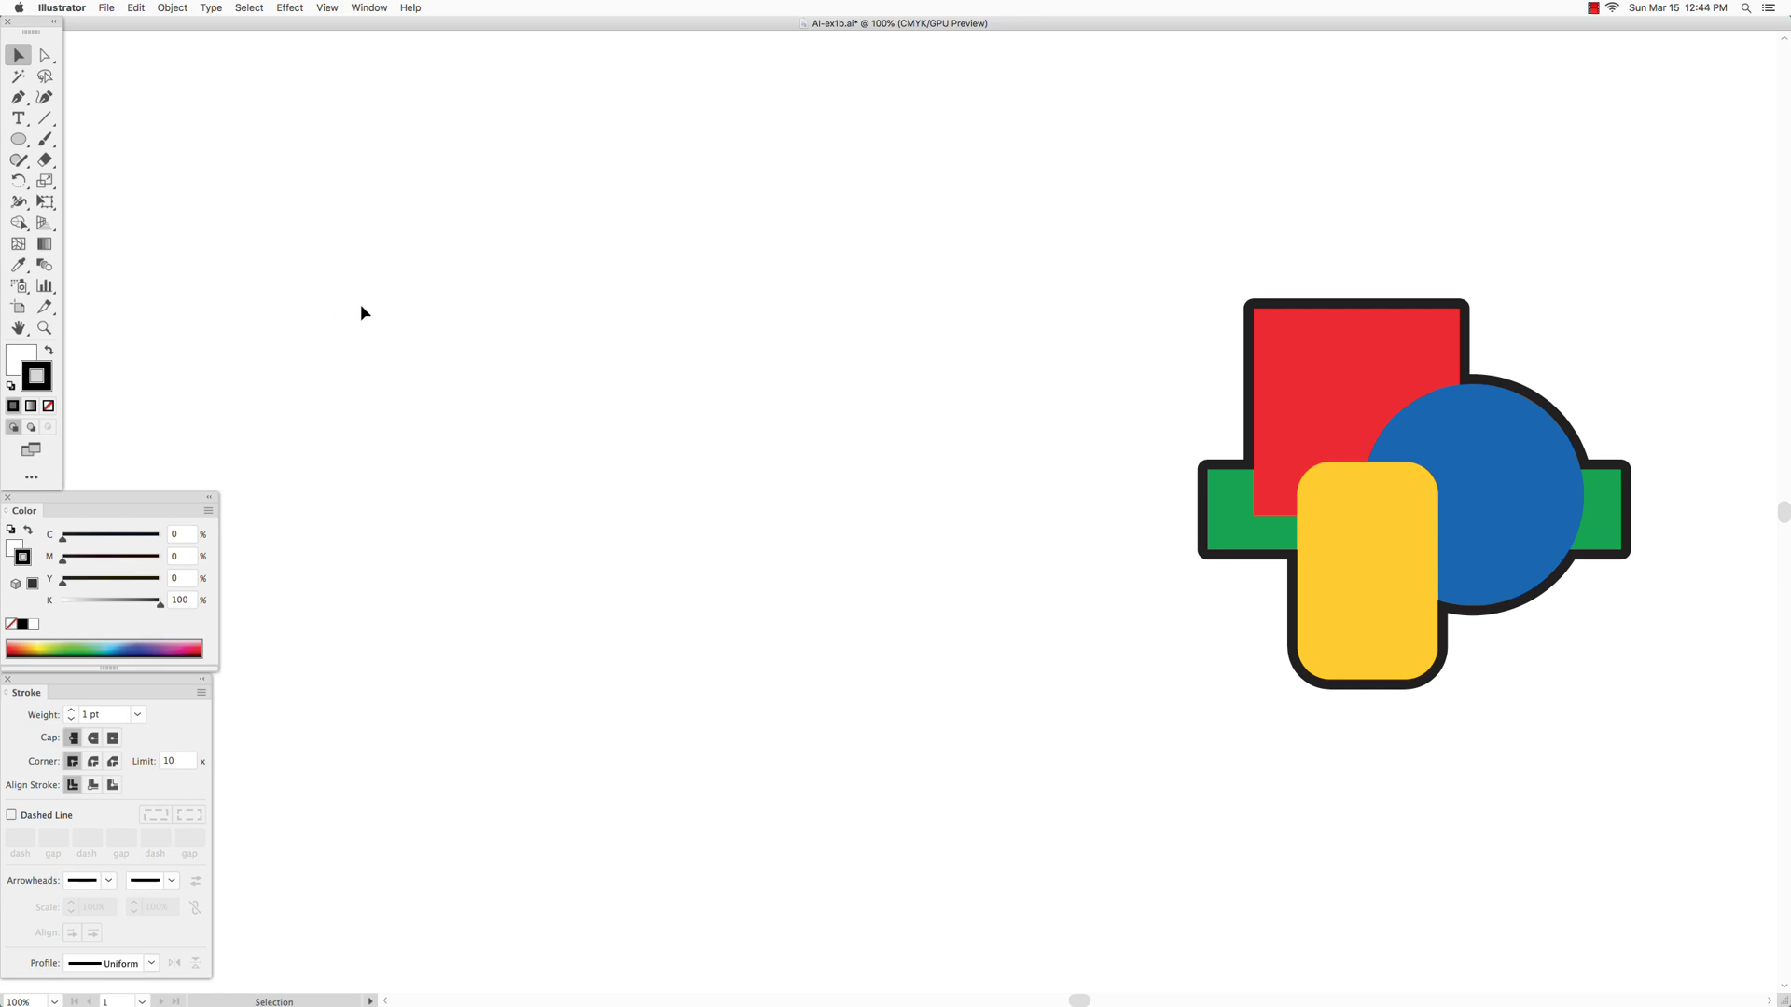
- Select the Ellipse tool in the toolbar beside the reference logo
click(18, 139)
- With the Rectangle tool, draw a wide rectangle, a square and a tall rectangle
click(18, 139)
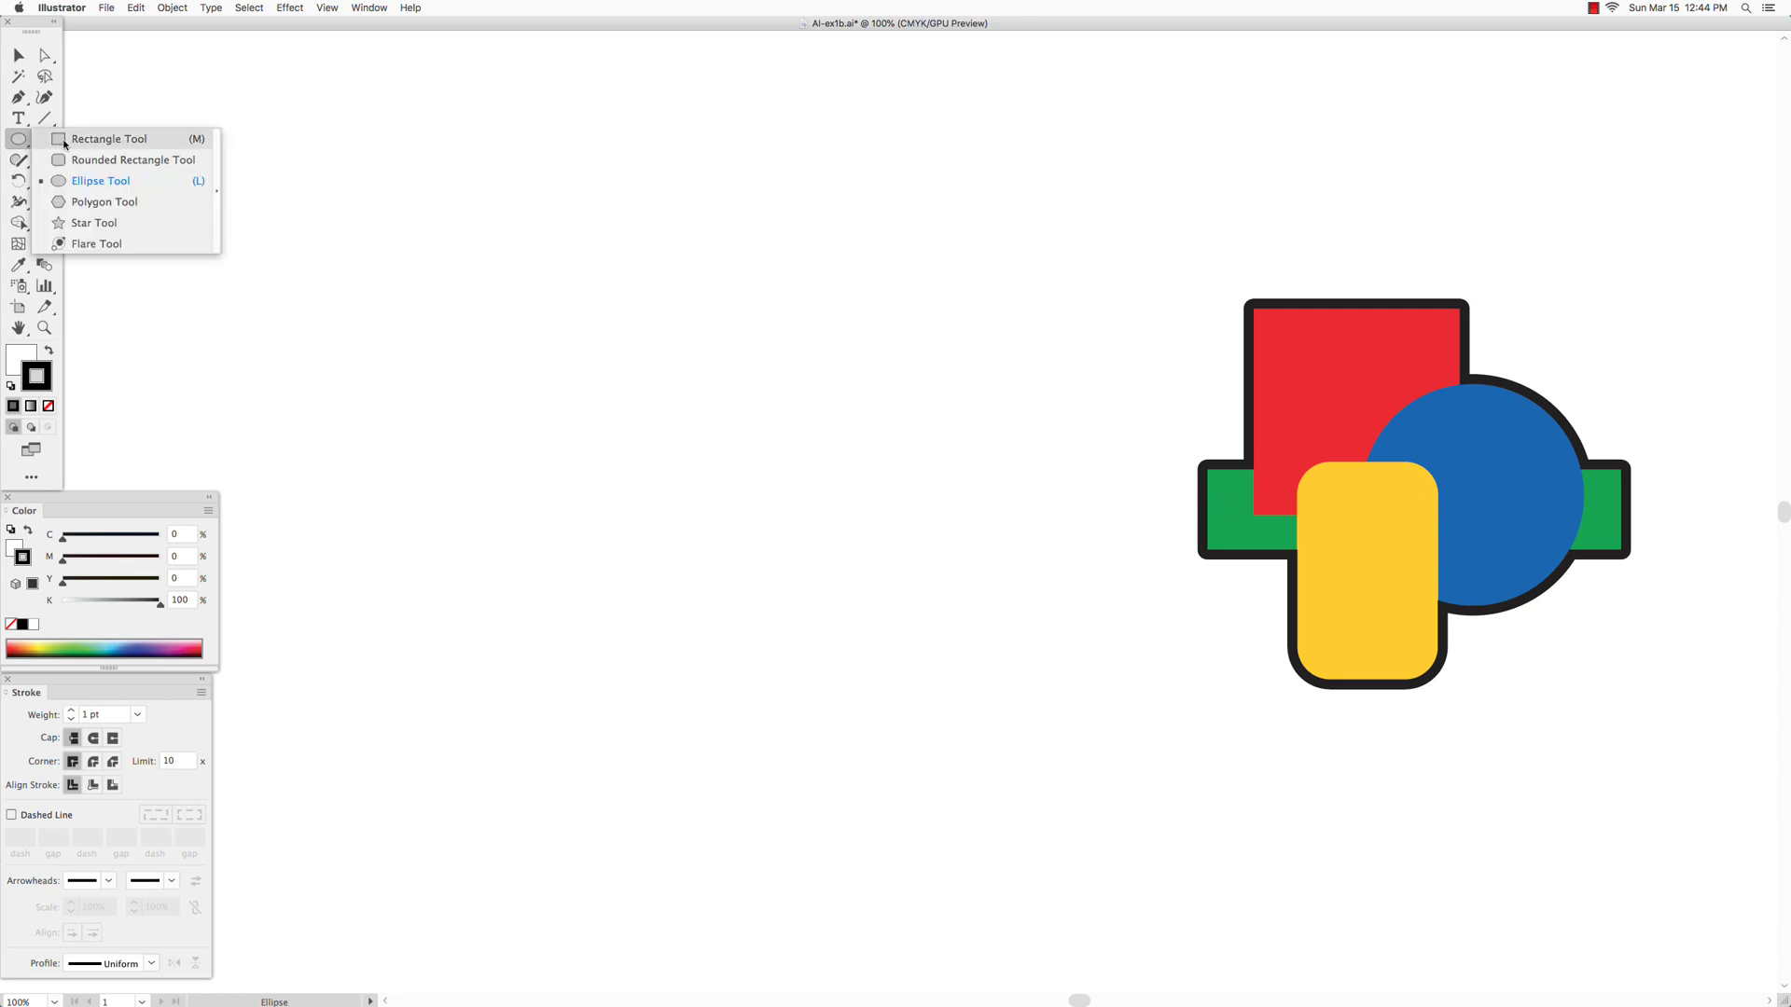
click(63, 142)
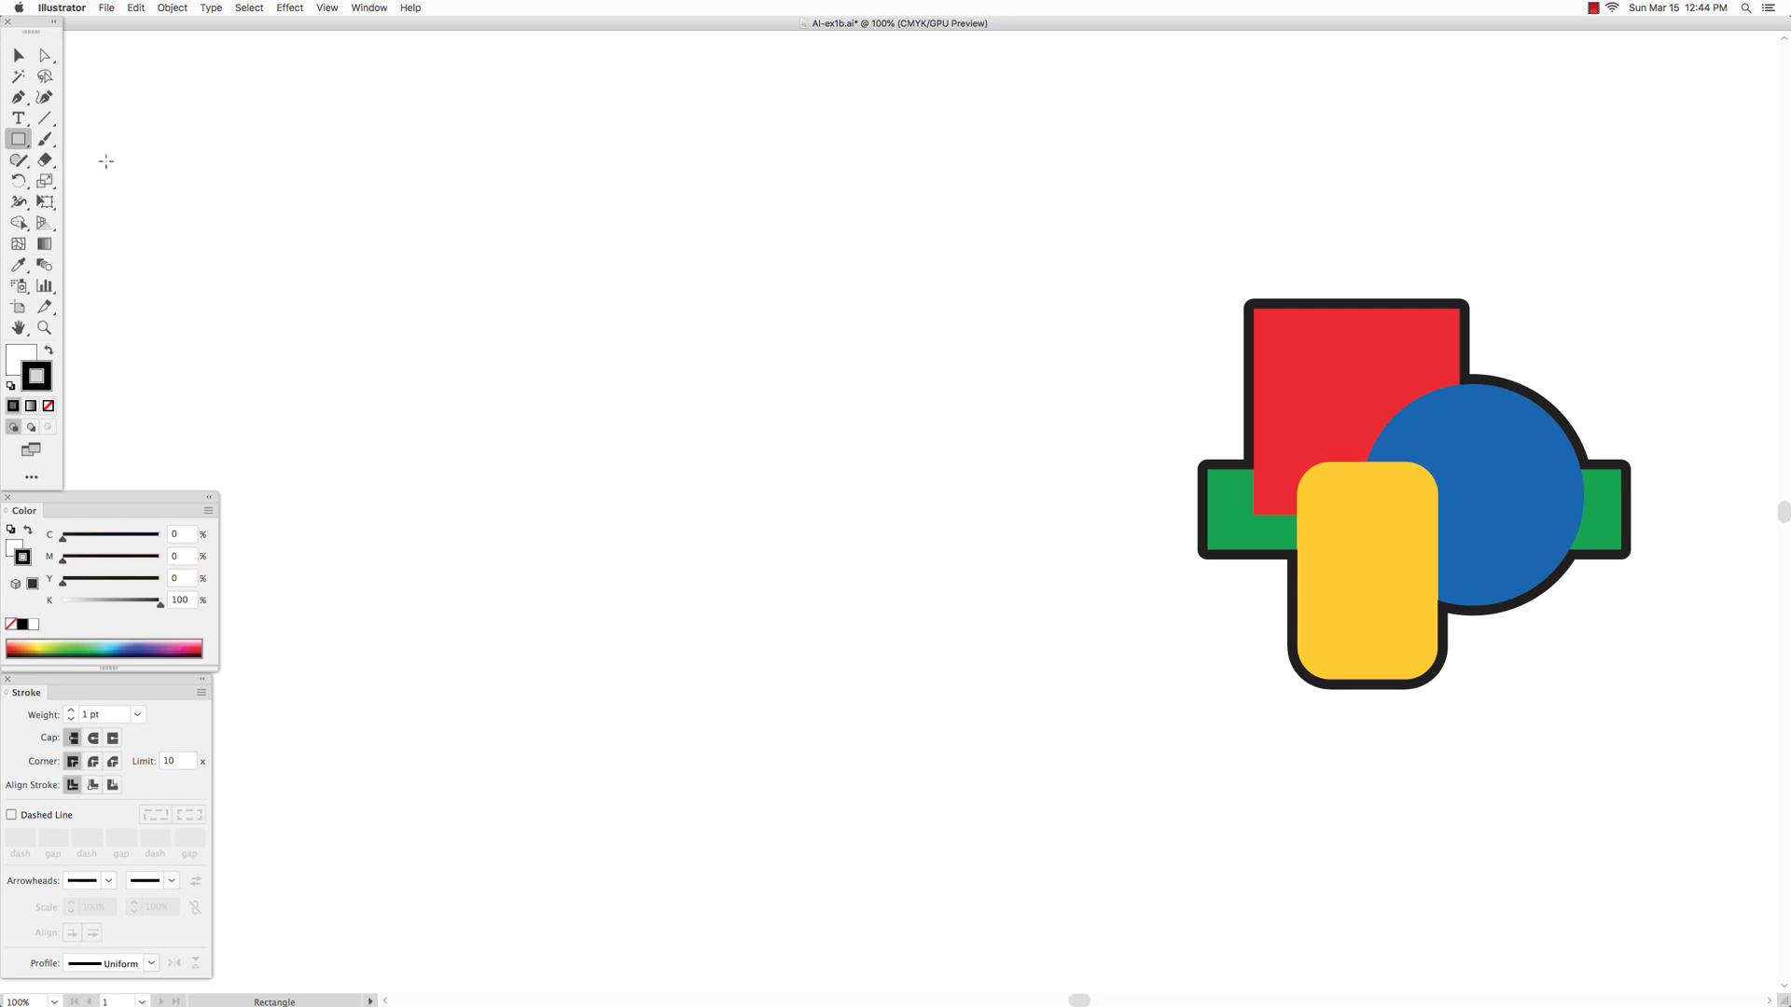
mouse_move(391, 280)
mouse_down()
mouse_move(714, 381)
mouse_move(783, 374)
mouse_up()
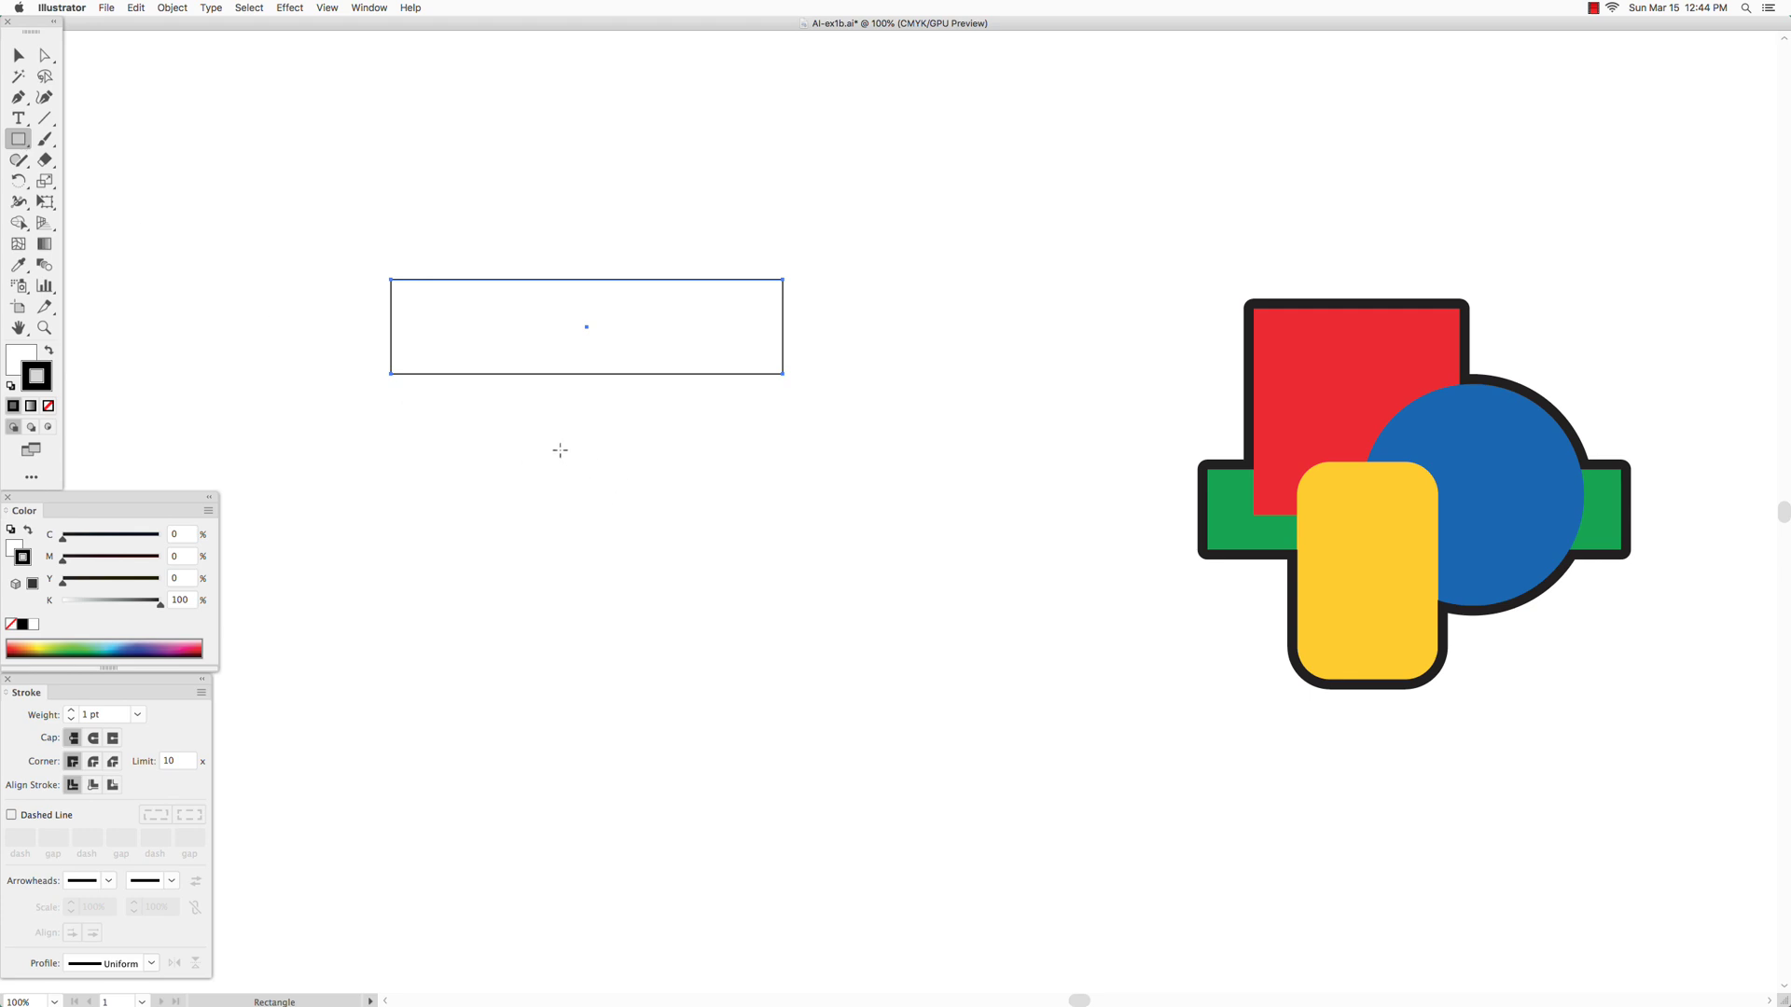
mouse_move(557, 446)
mouse_down()
mouse_move(787, 619)
mouse_move(799, 584)
mouse_move(795, 614)
mouse_move(697, 688)
mouse_move(849, 558)
mouse_move(740, 680)
mouse_move(799, 612)
mouse_move(782, 671)
mouse_up()
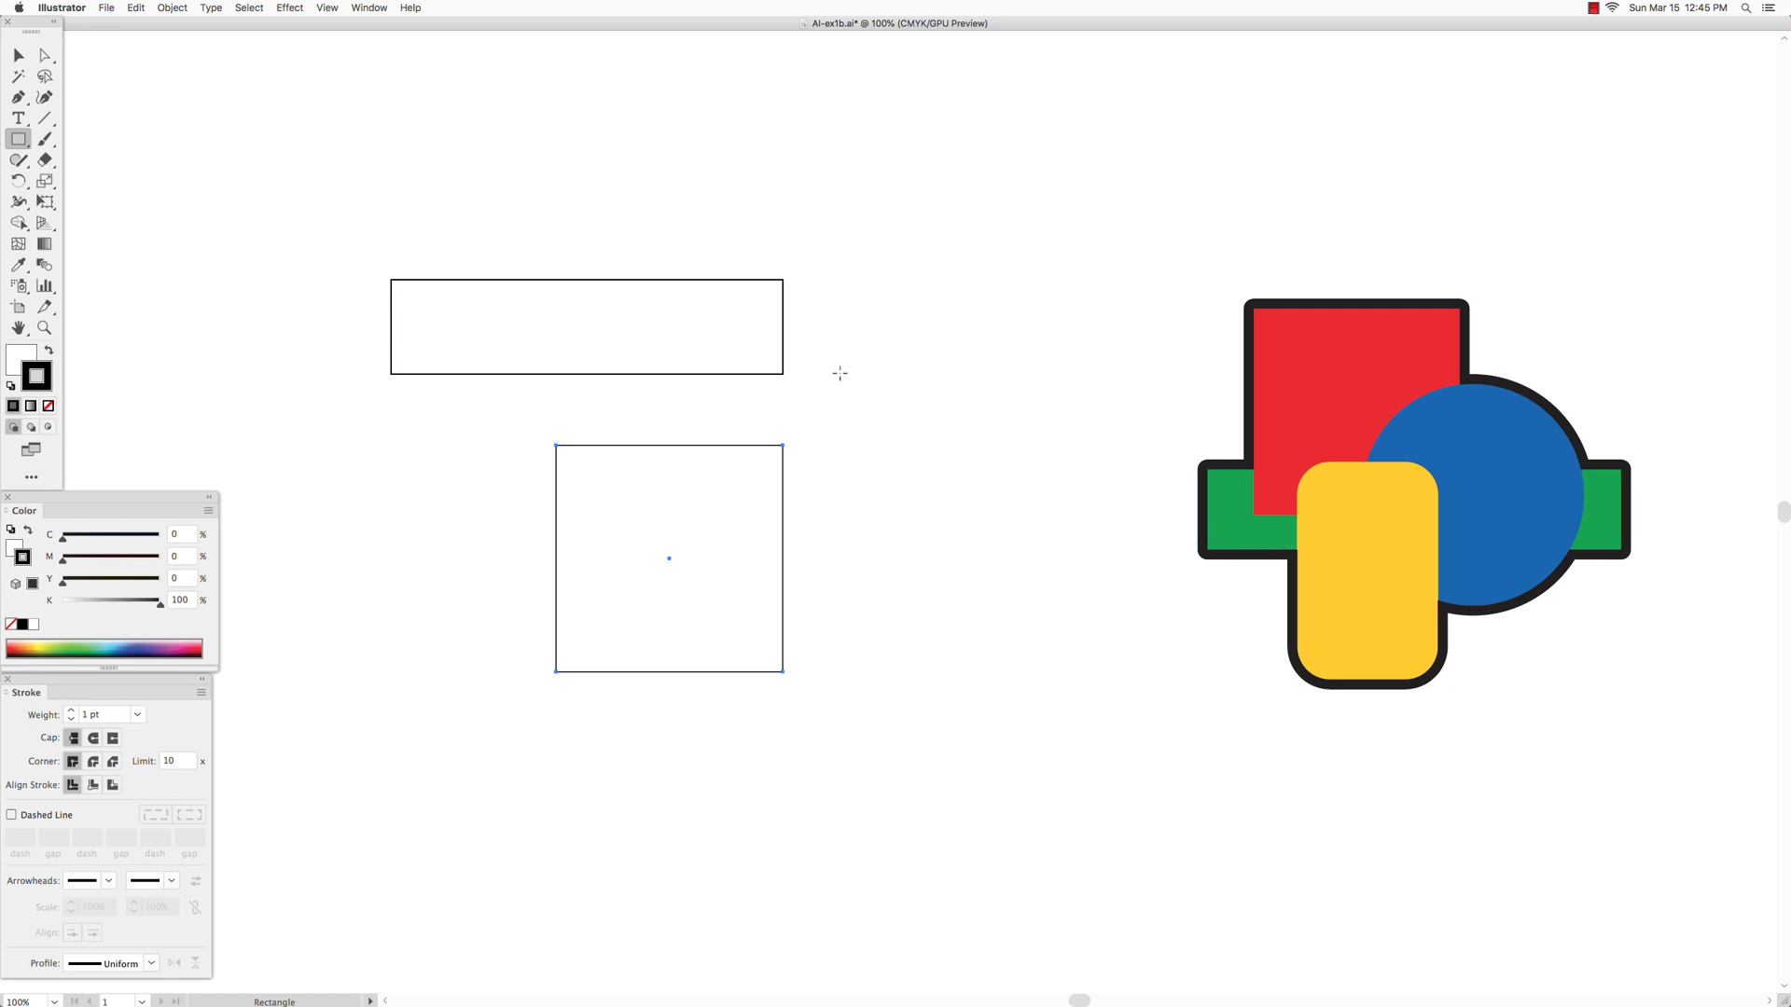
drag(837, 359, 991, 589)
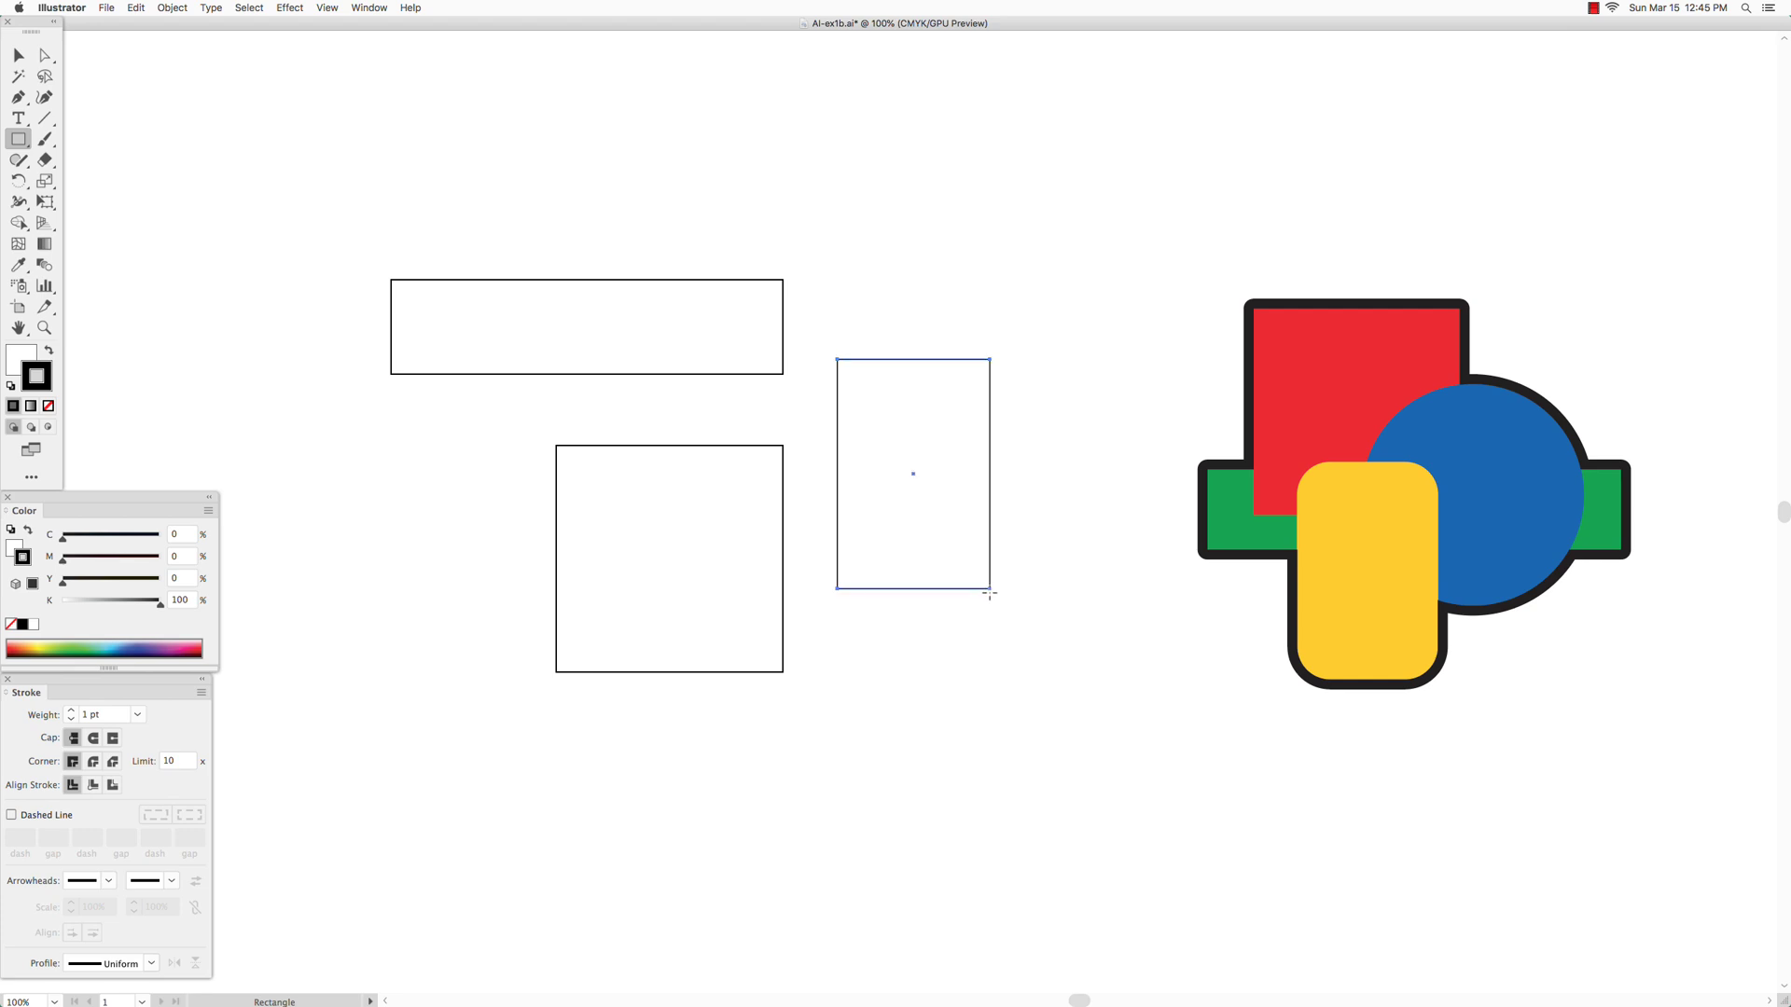
- Drag a live-corner widget with Direct Selection to round the tall rectangle's four corners
click(45, 57)
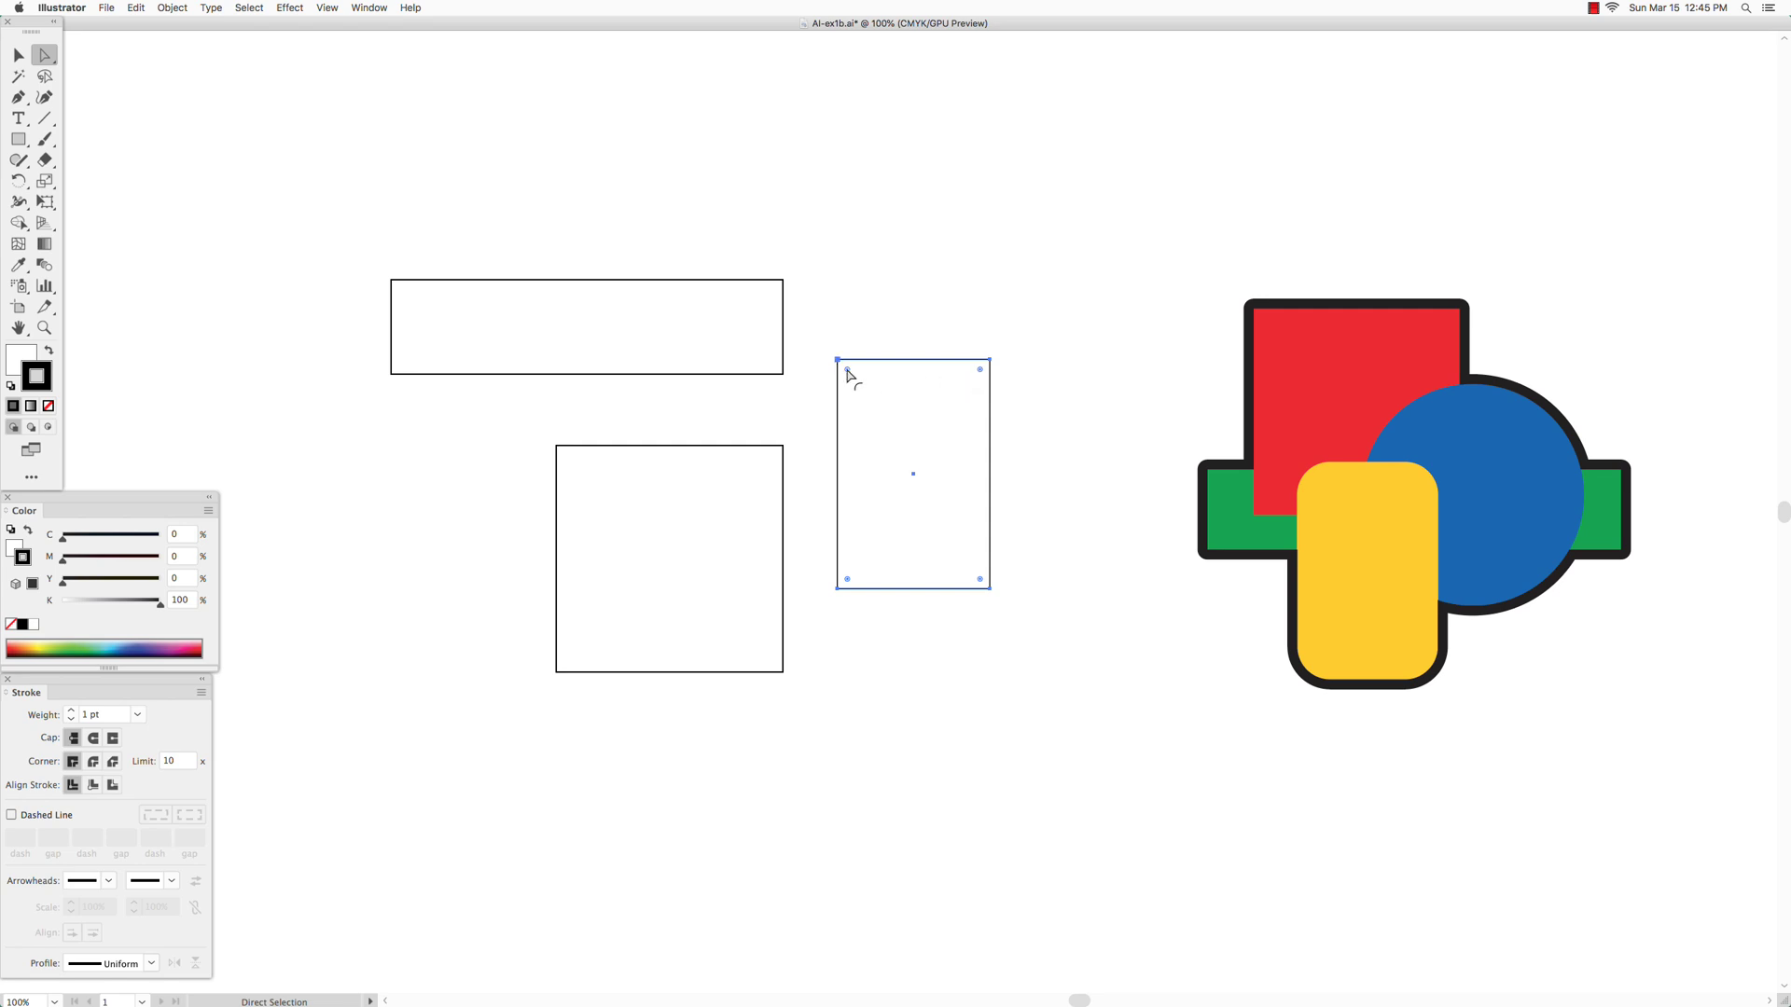
drag(846, 370, 870, 400)
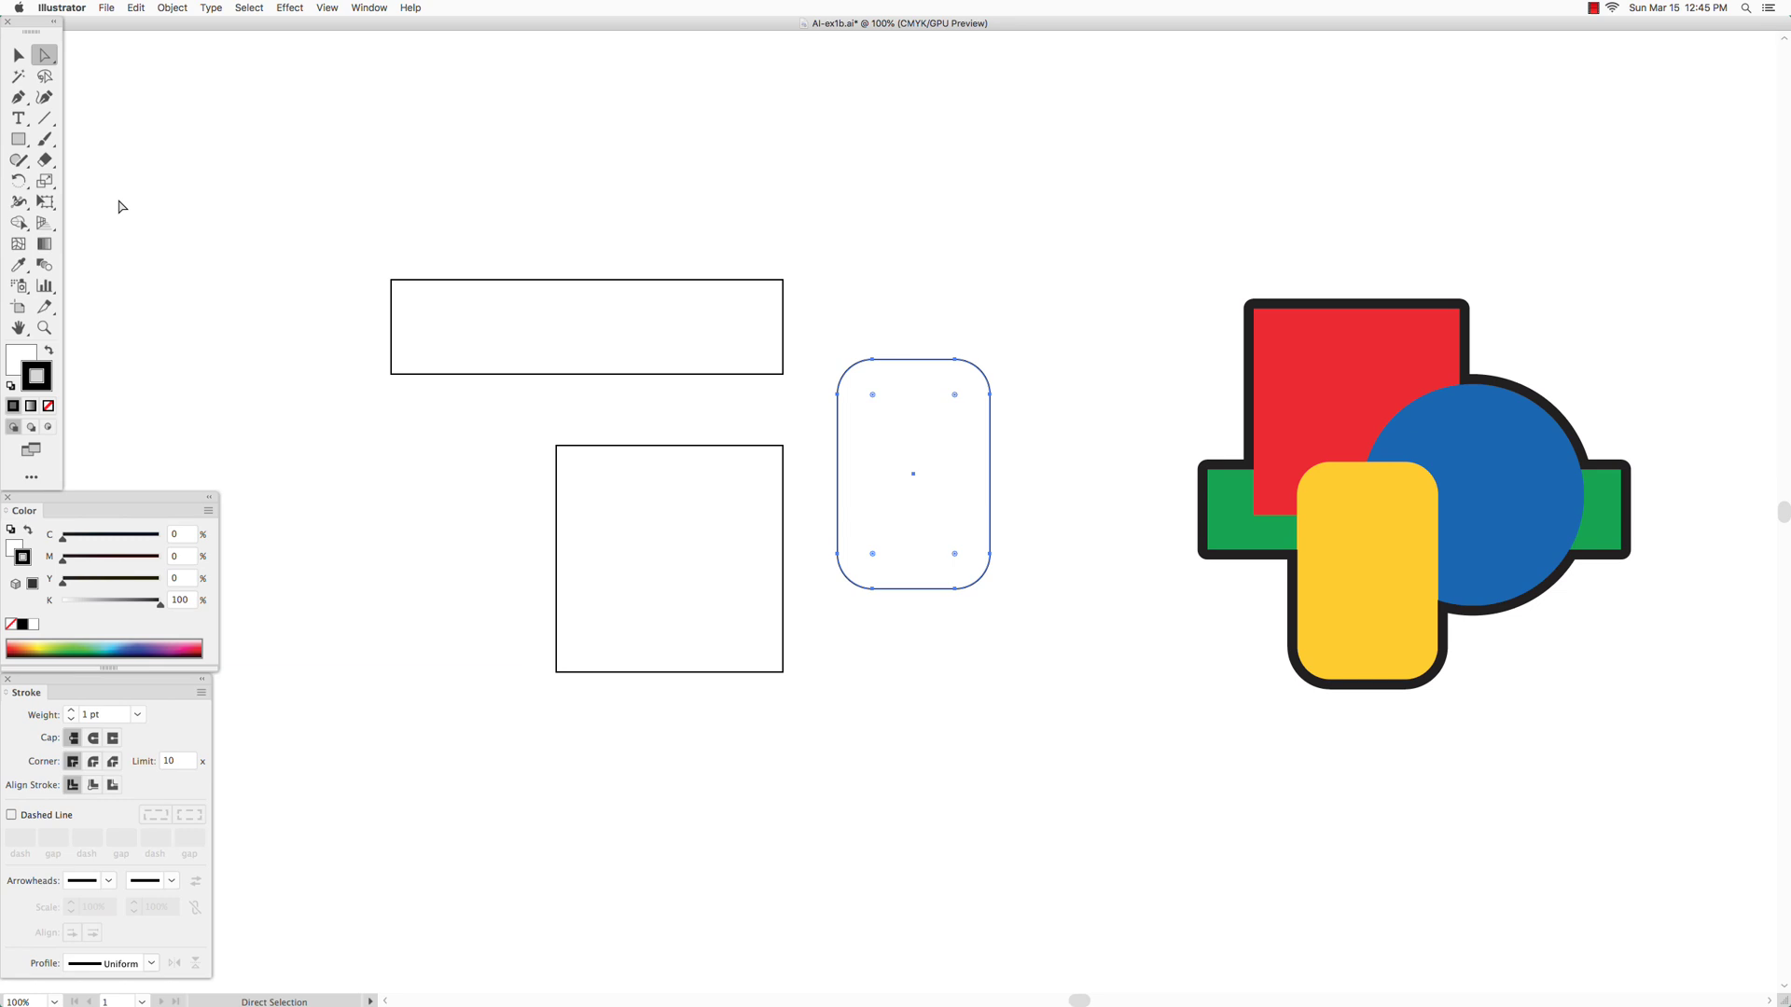
click(18, 140)
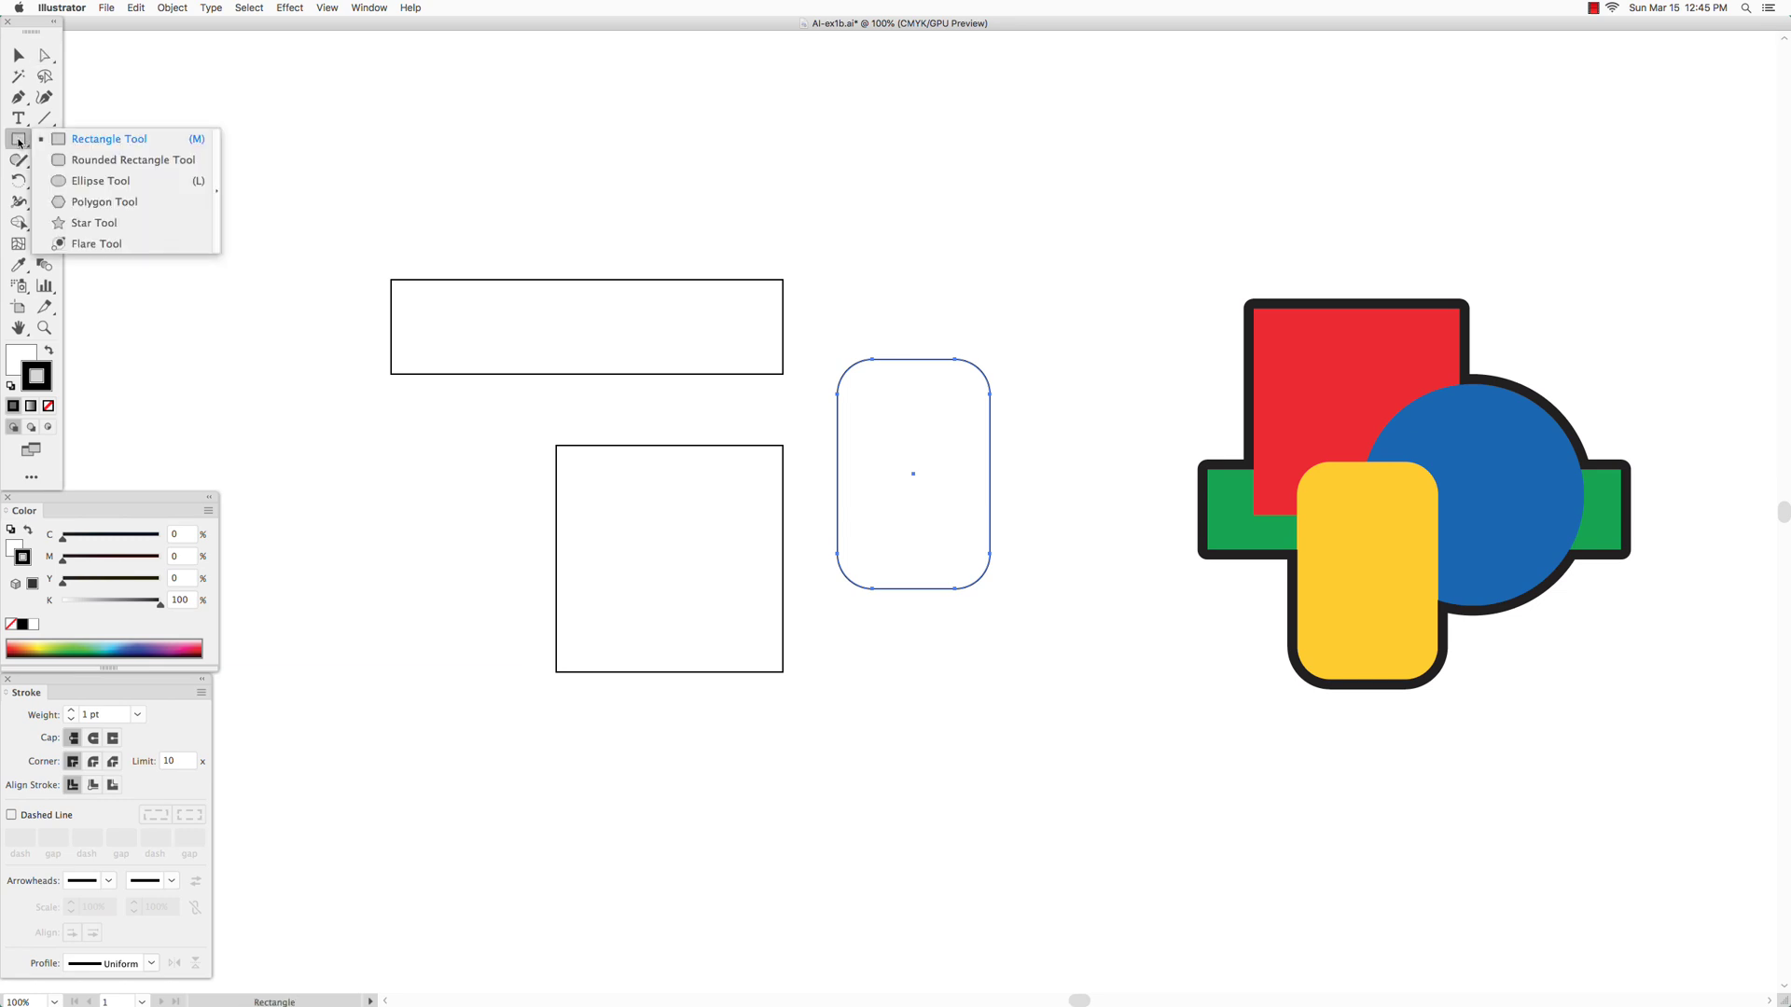
- Draw a circle below the rounded rectangle with the Ellipse tool
click(66, 183)
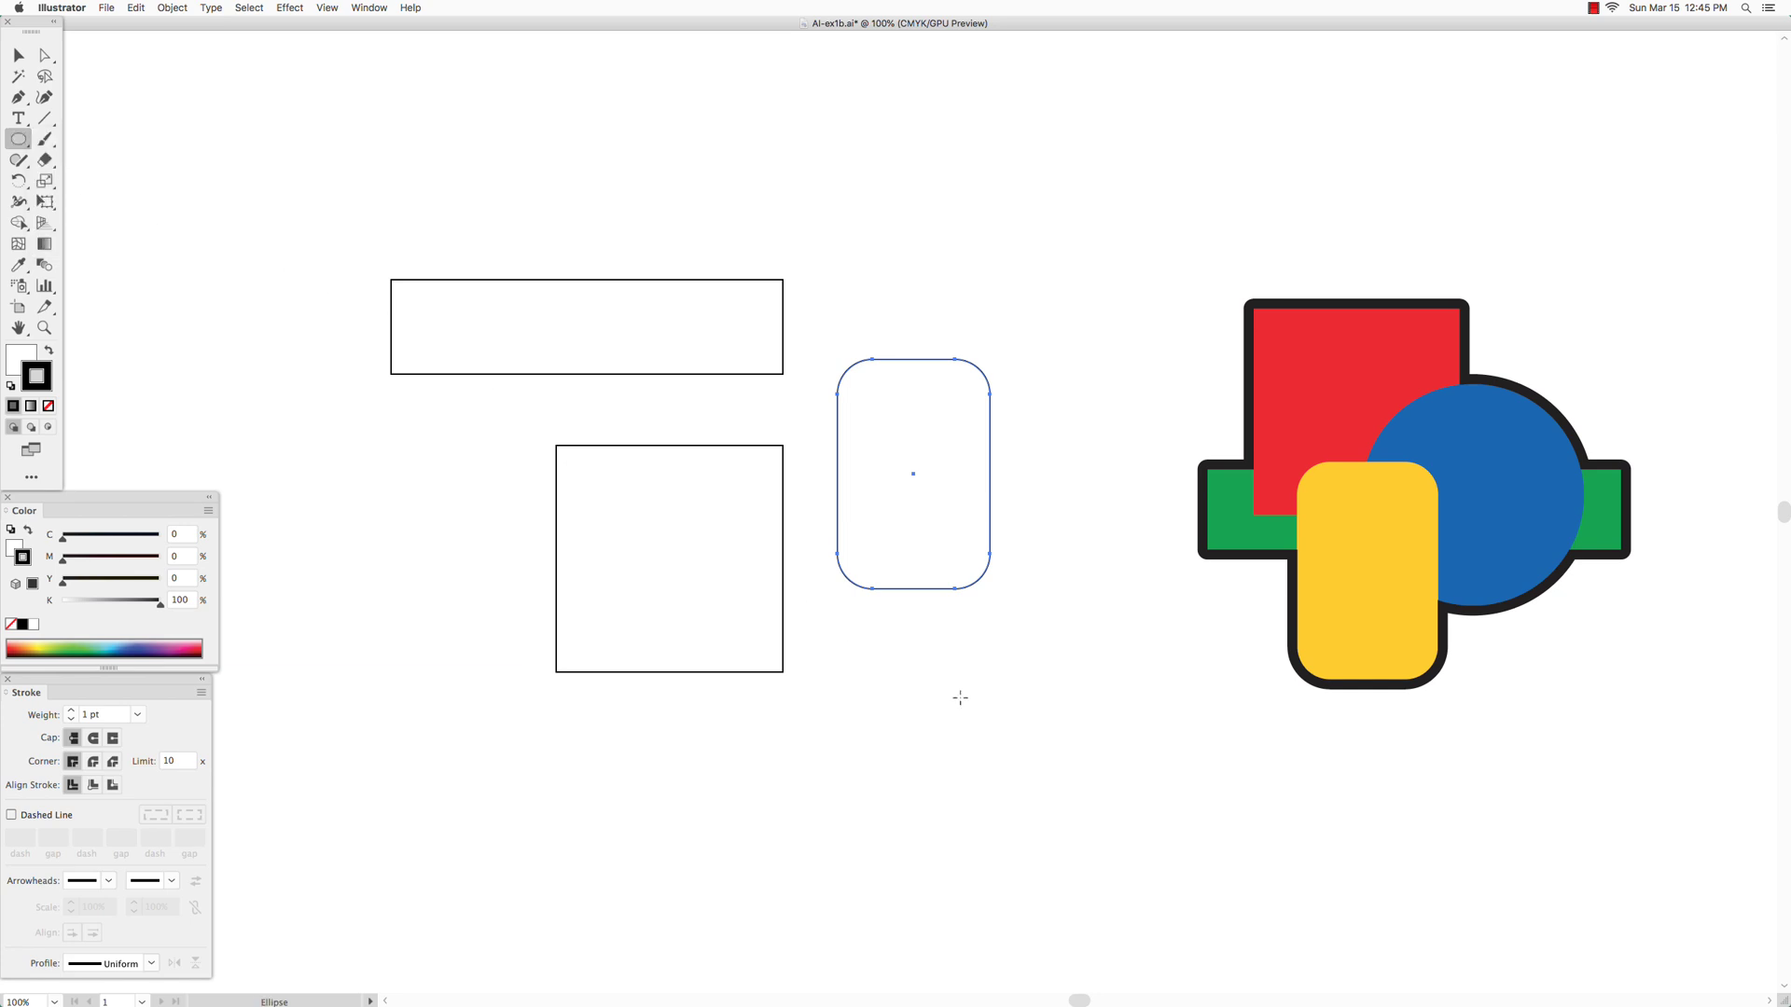
drag(882, 650, 1127, 847)
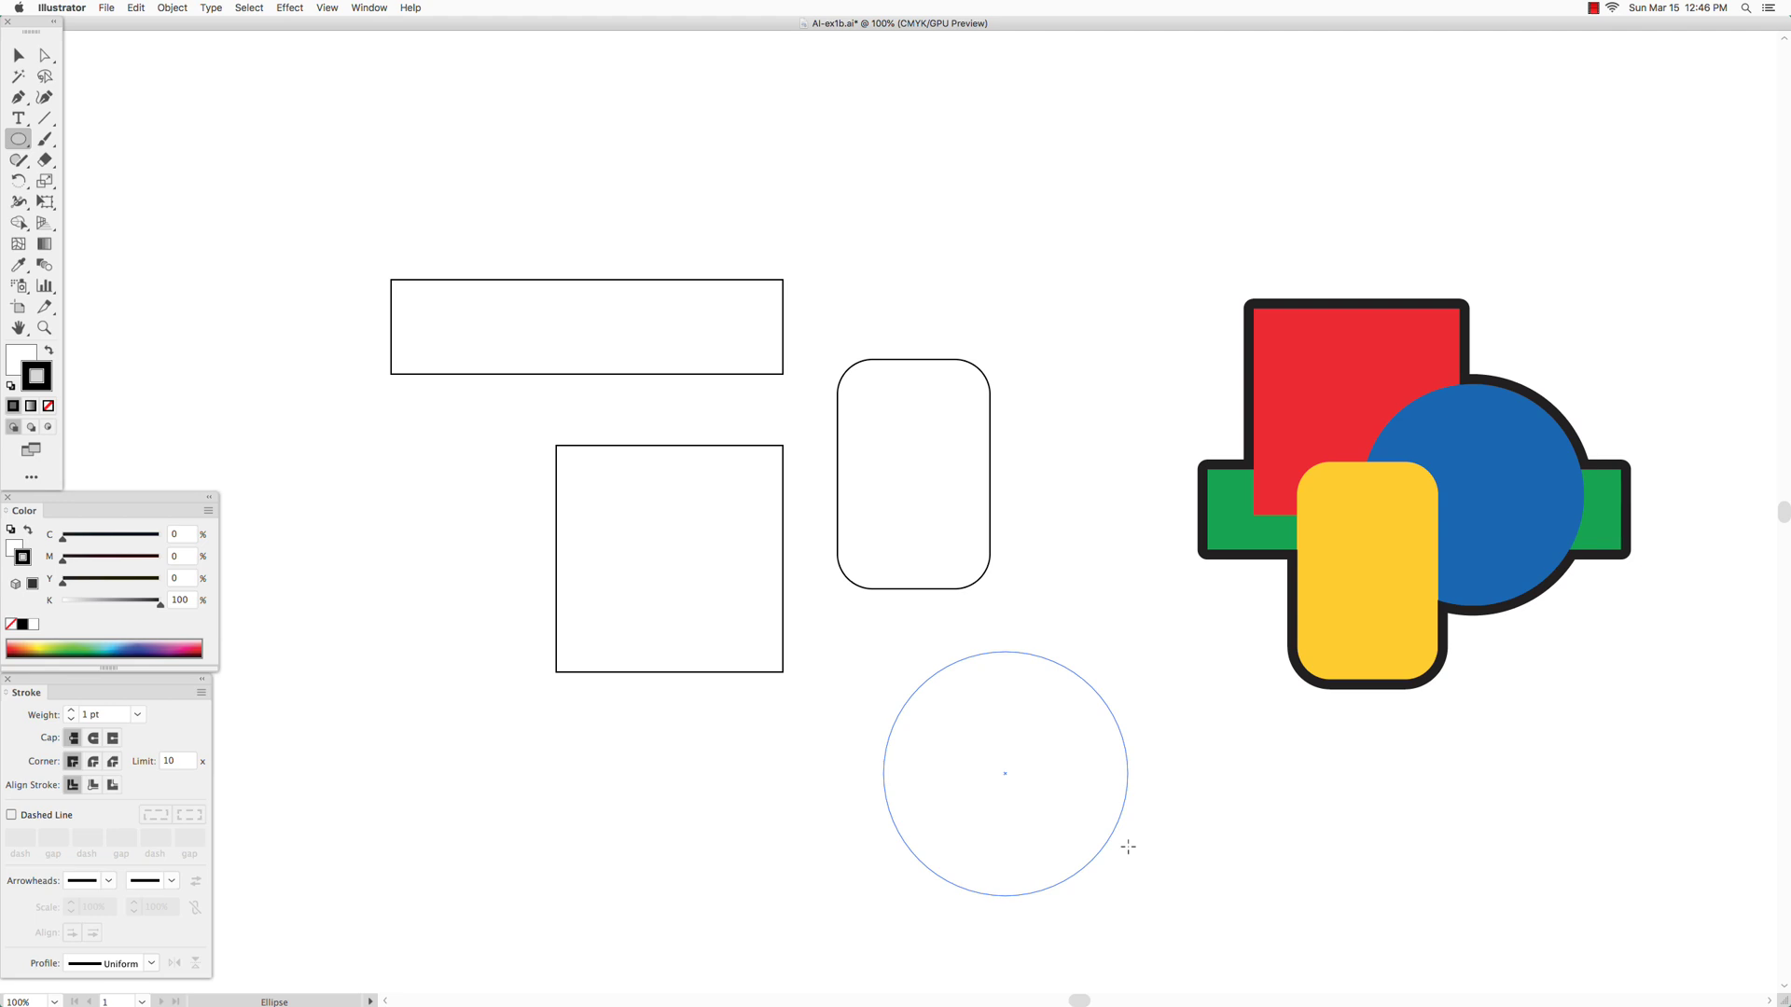
drag(1128, 847, 1128, 847)
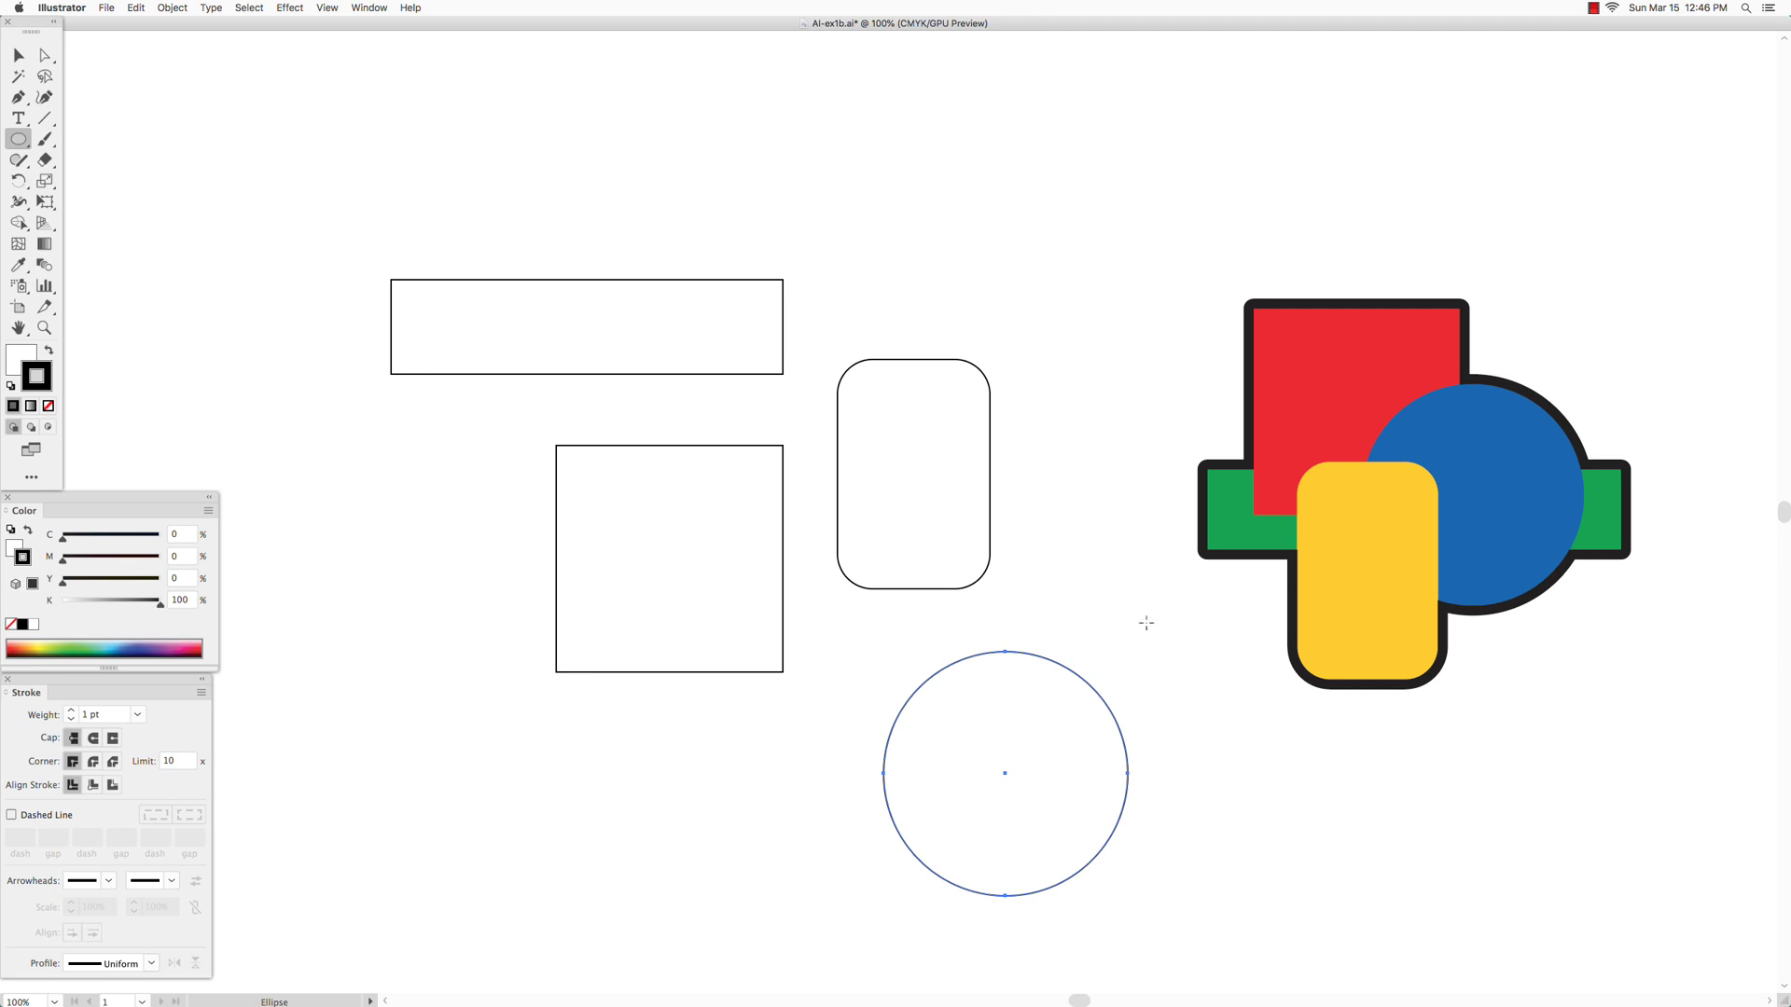
click(28, 61)
- Move the circle up and left, remove its outline and fill it with strong blue
drag(975, 711, 946, 681)
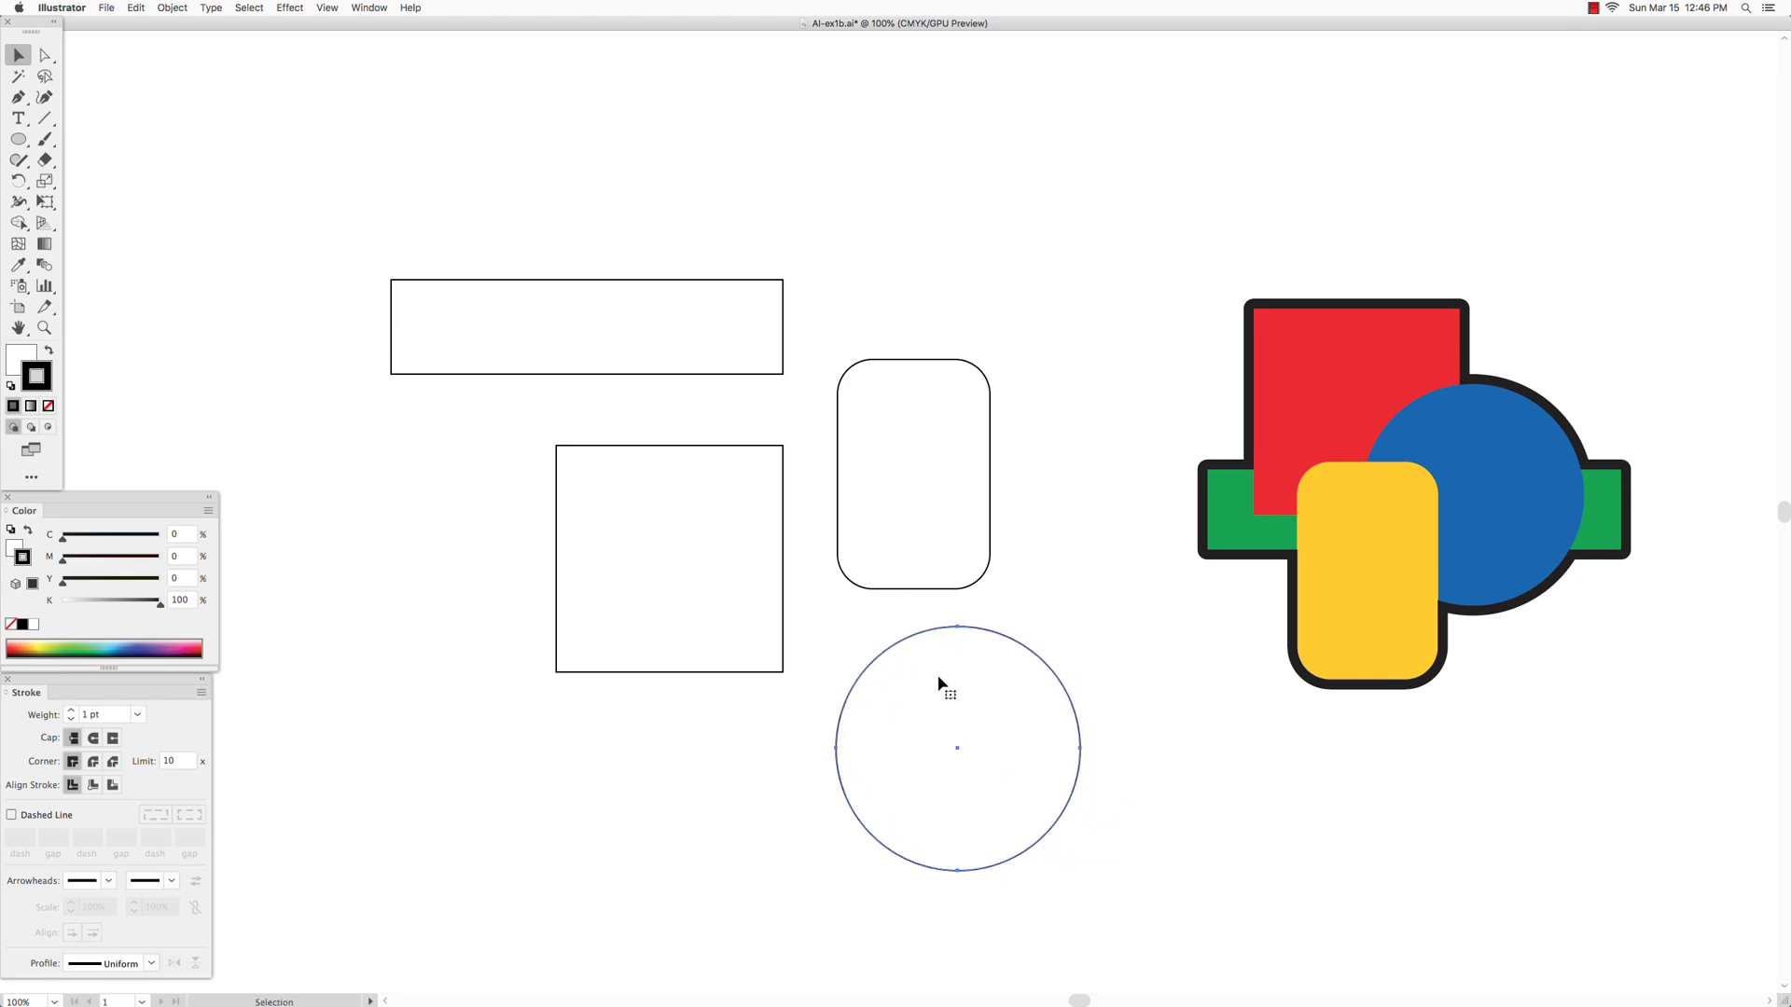
click(126, 641)
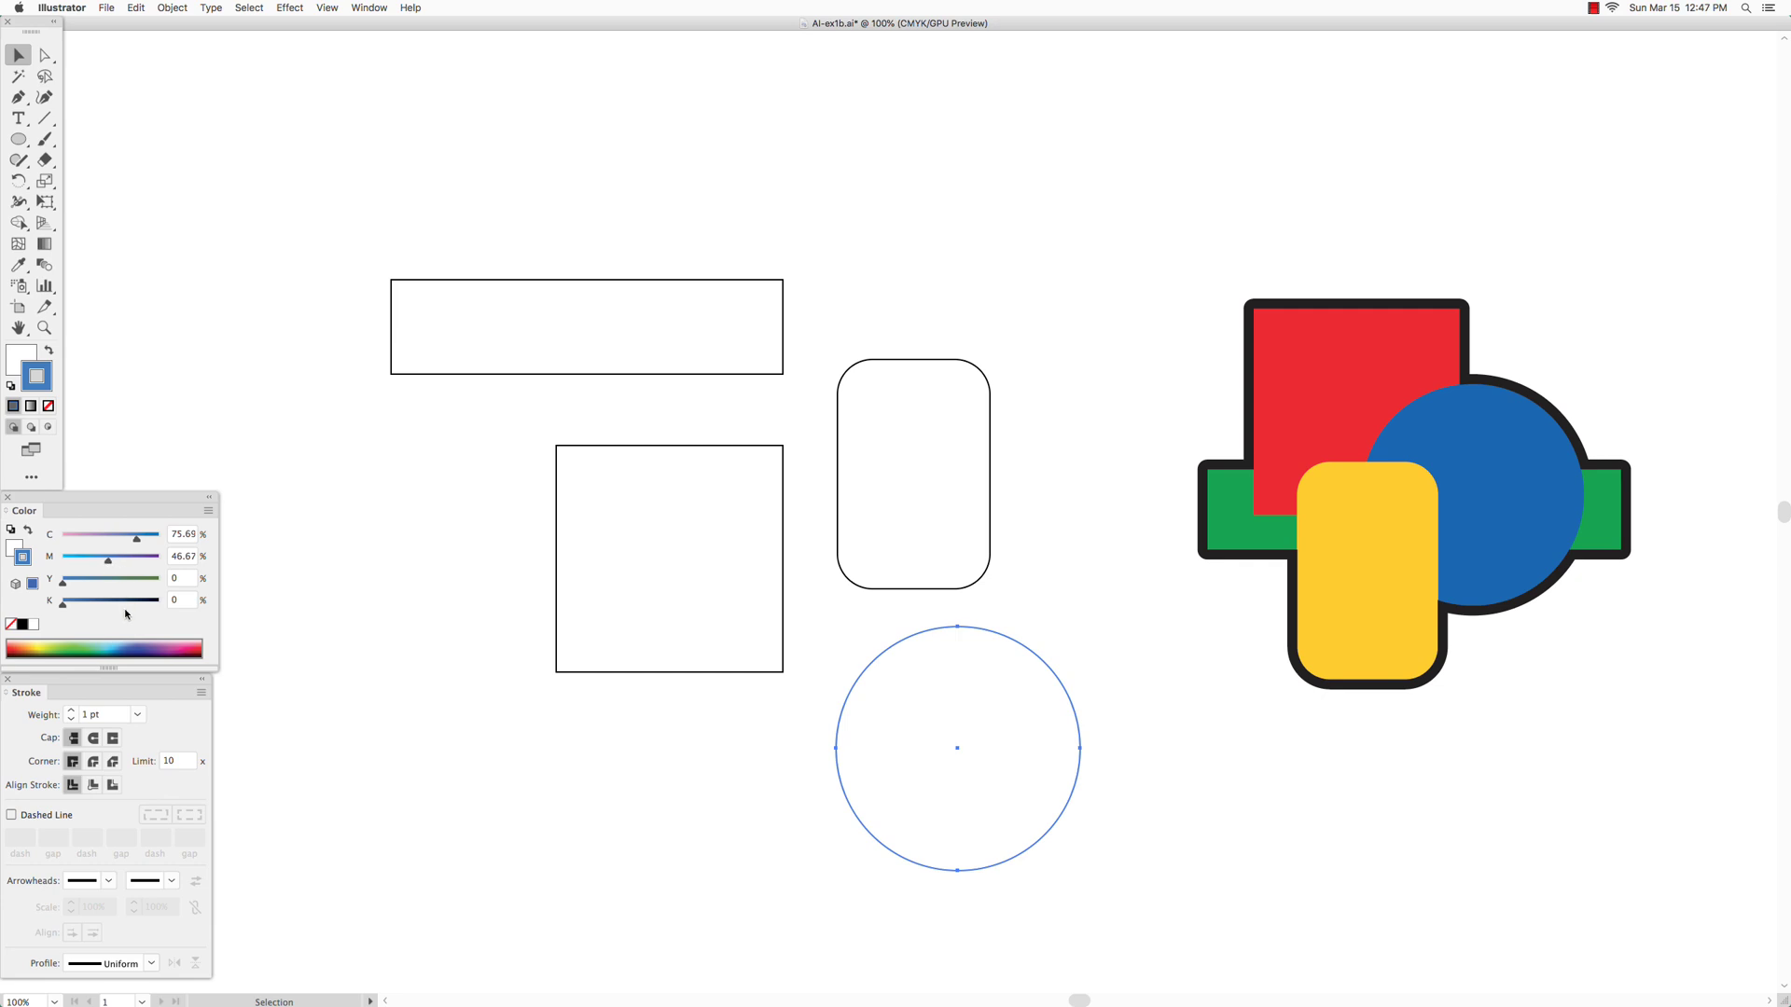
click(49, 409)
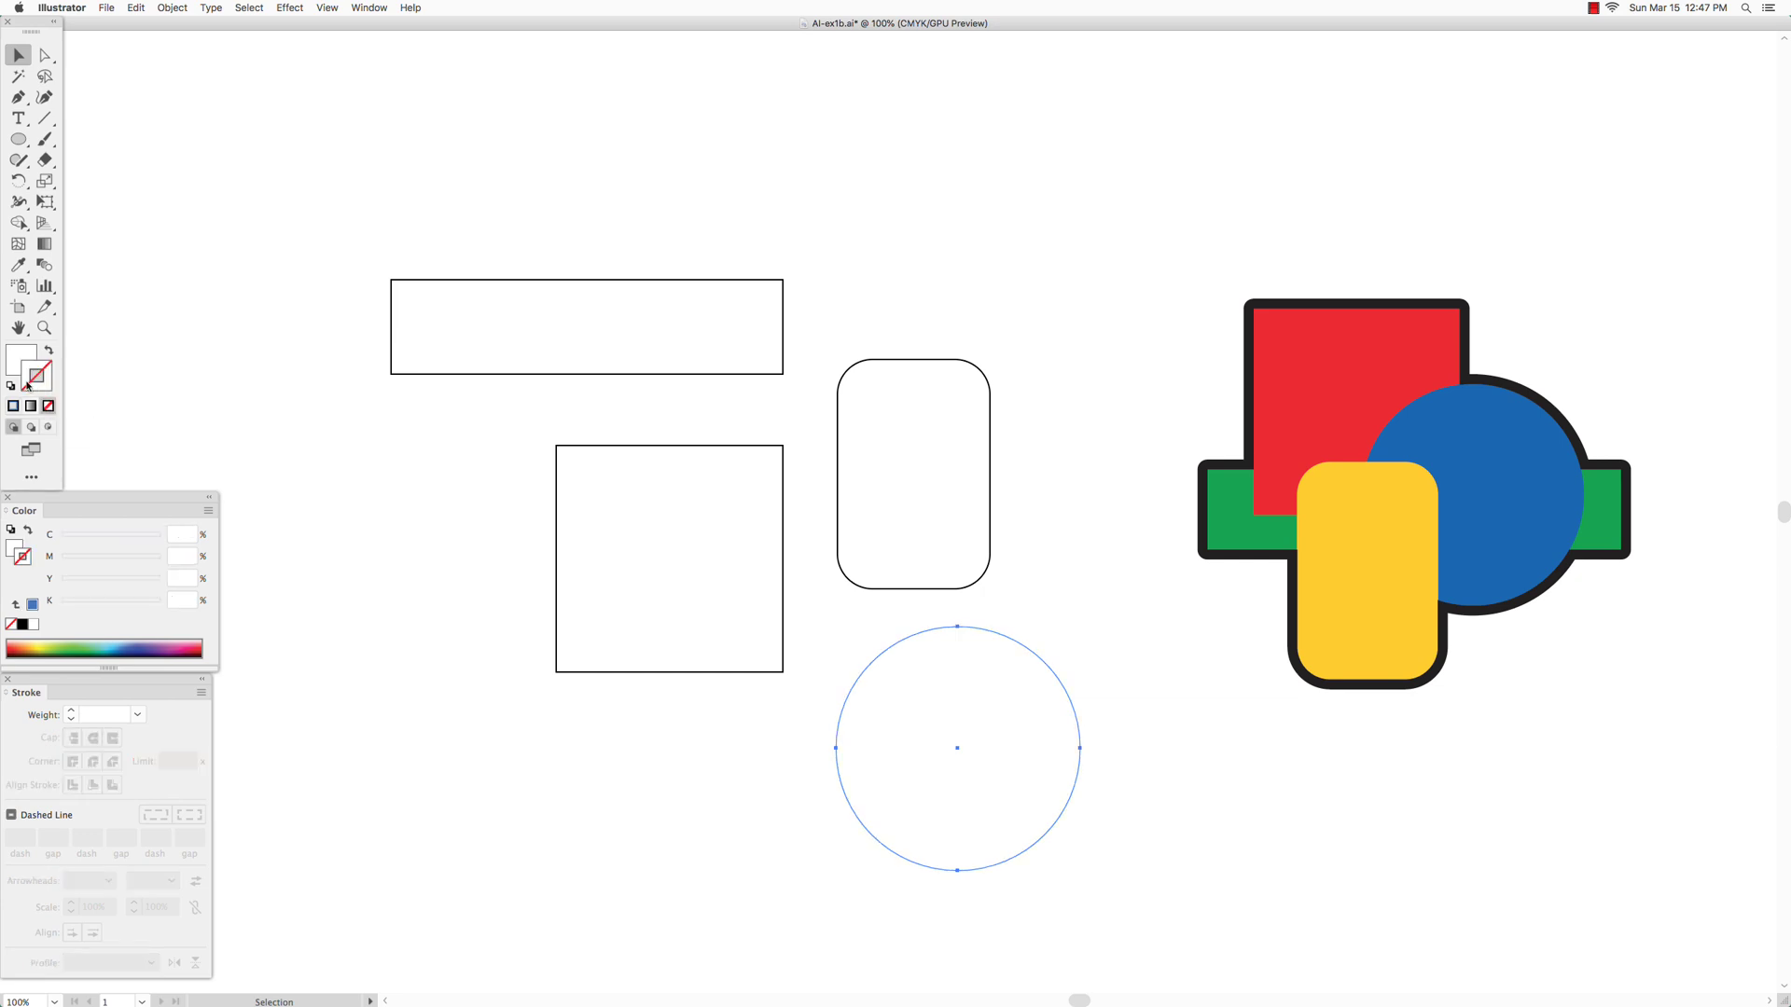
click(17, 358)
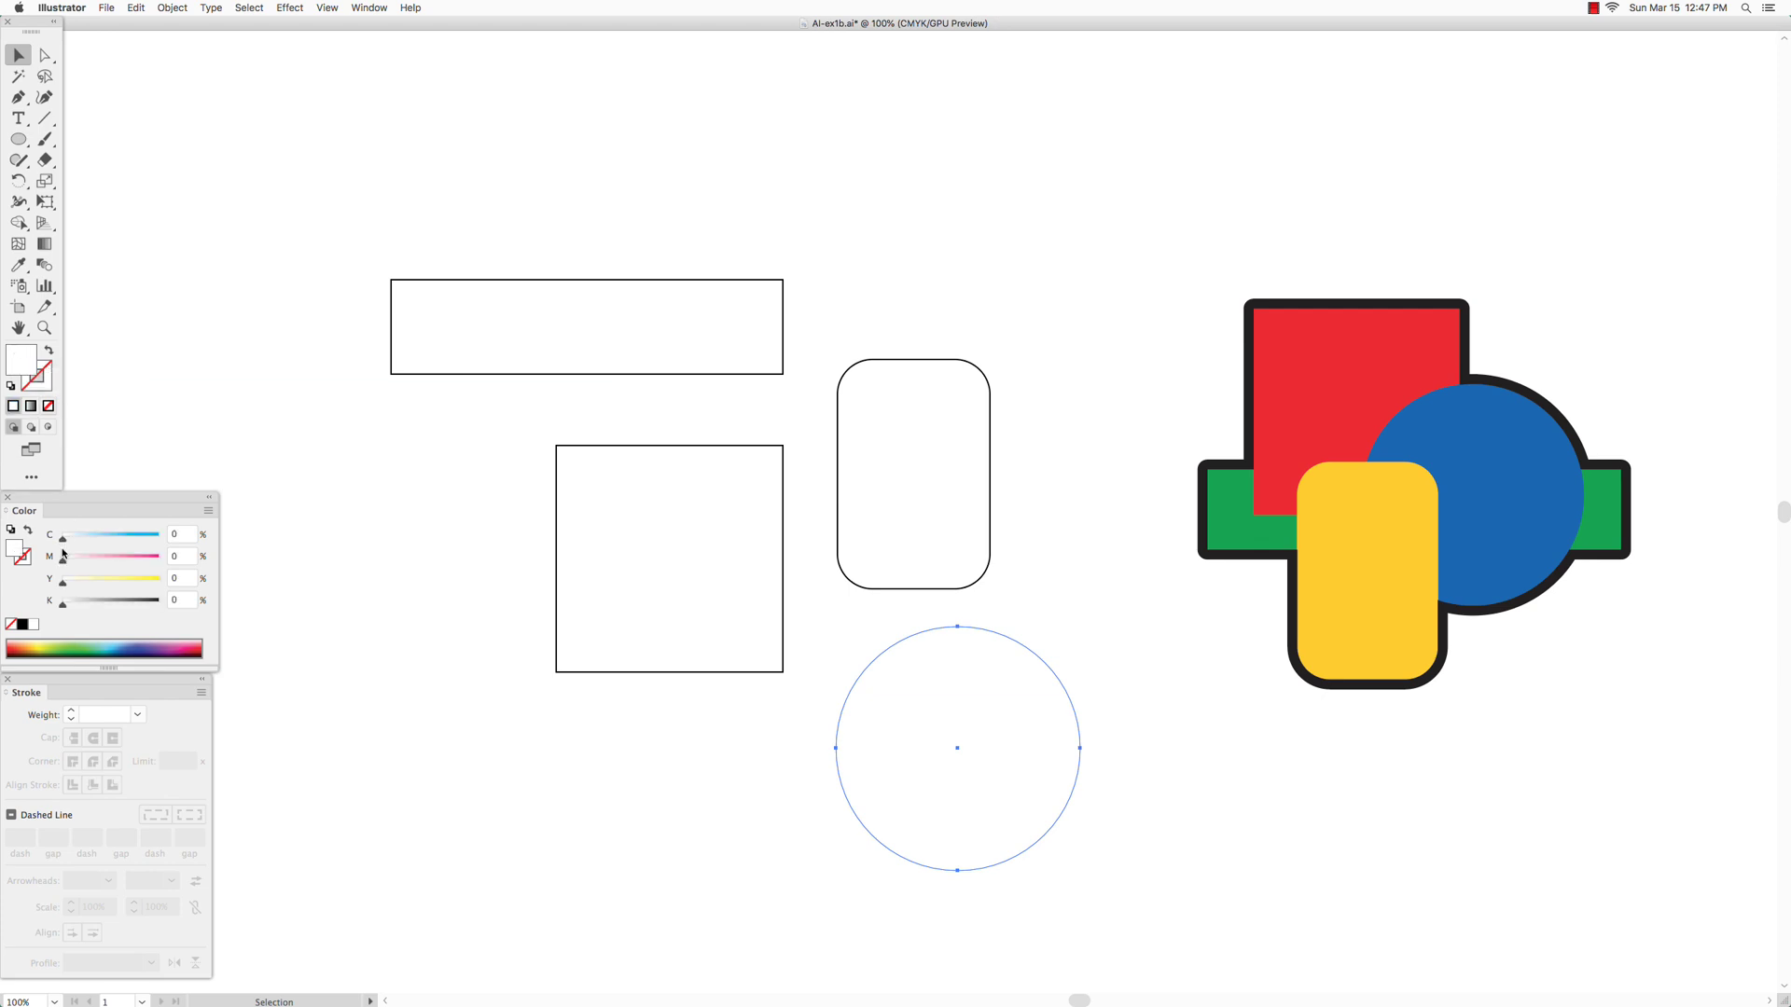
click(124, 643)
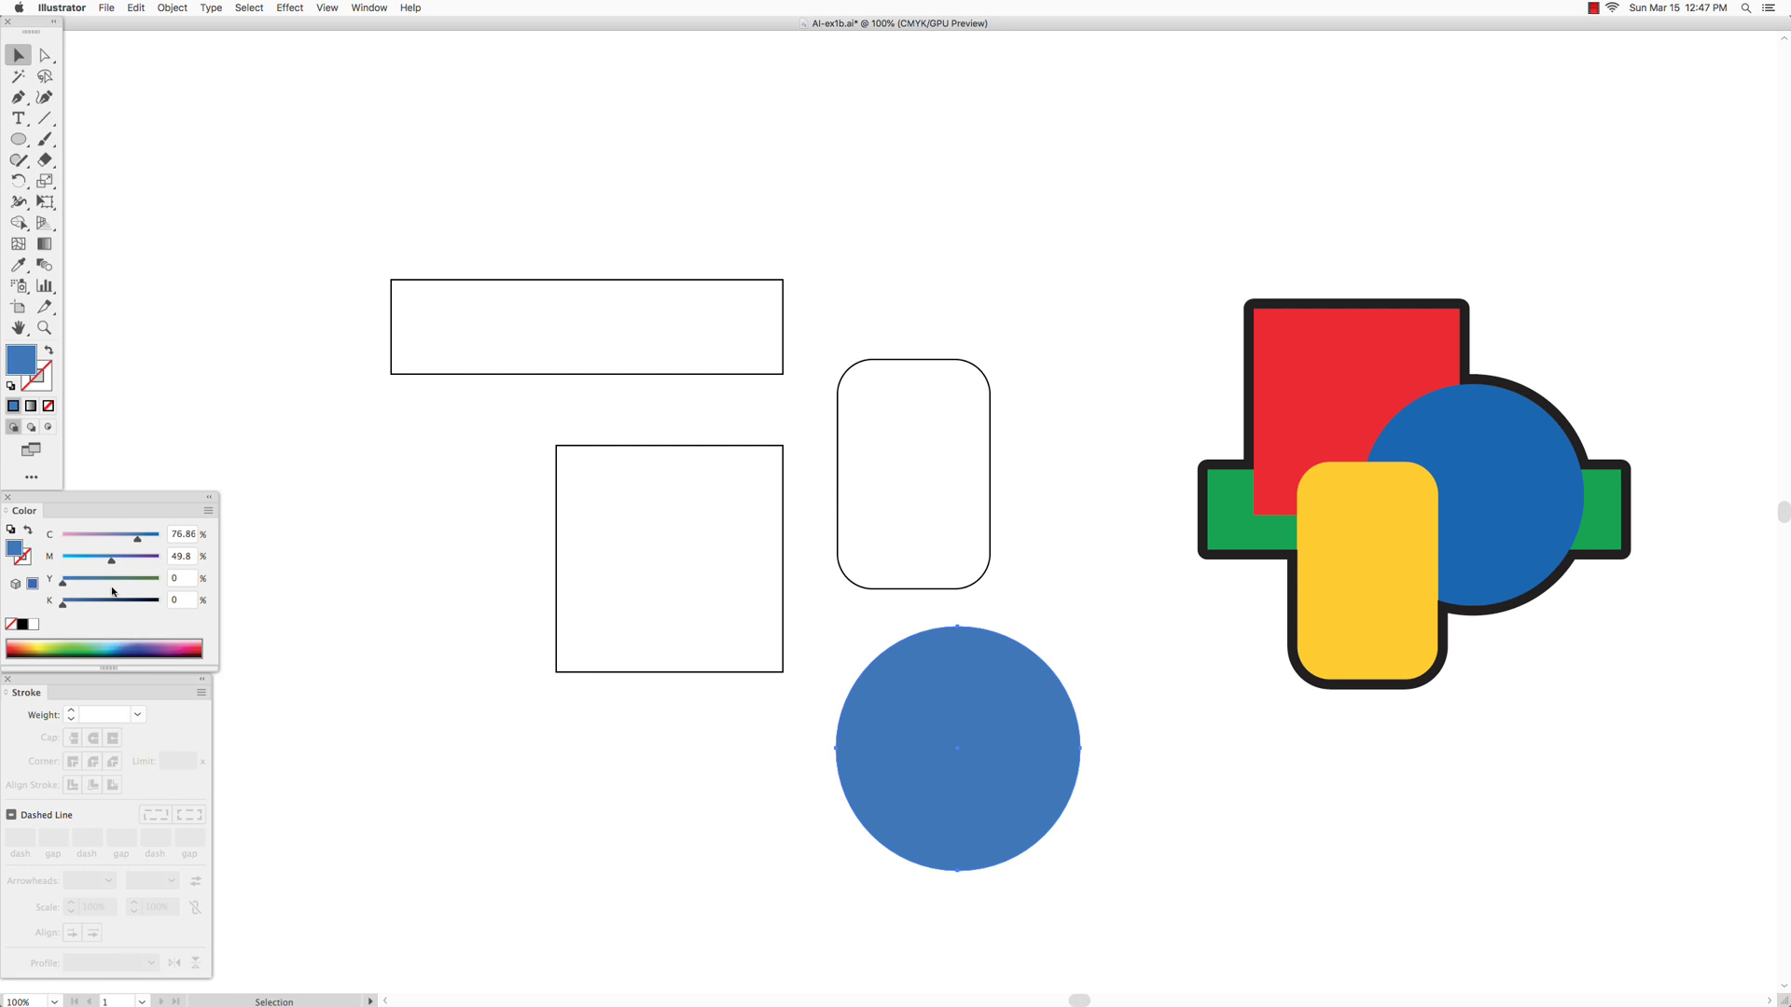
drag(137, 539, 152, 539)
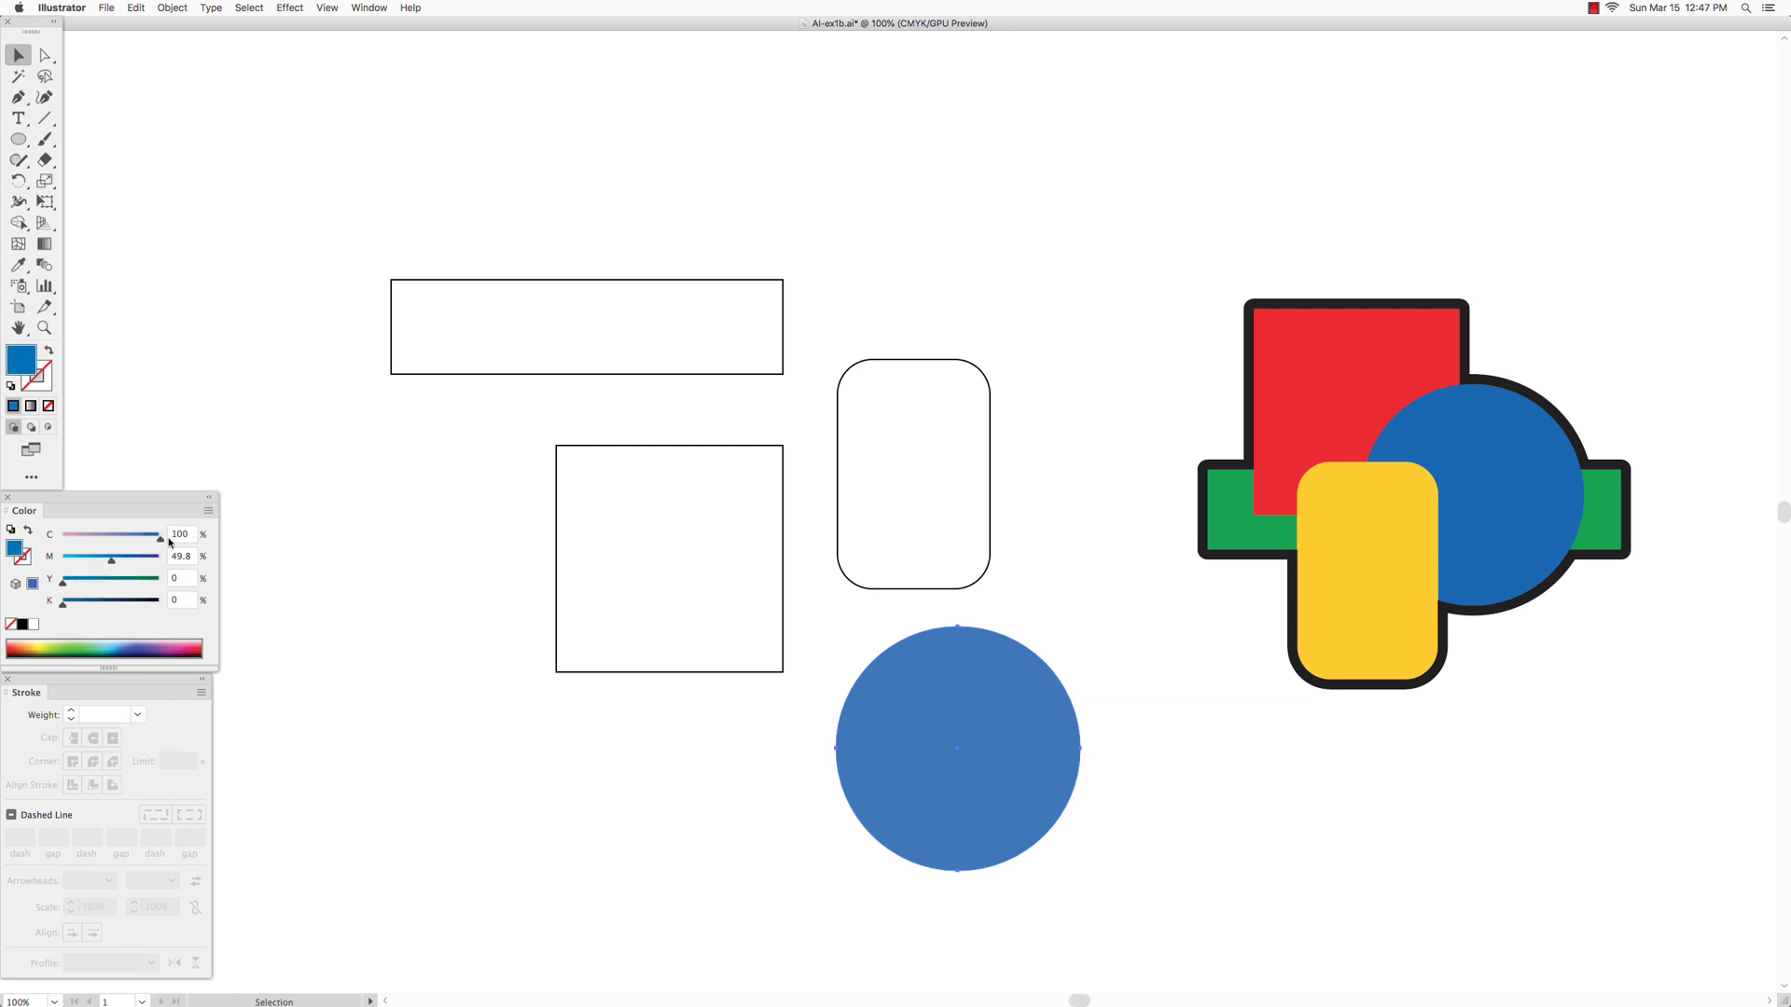
- Sample the reference blue with the Eyedropper, then fill the rounded rectangle yellow without outline
key(i)
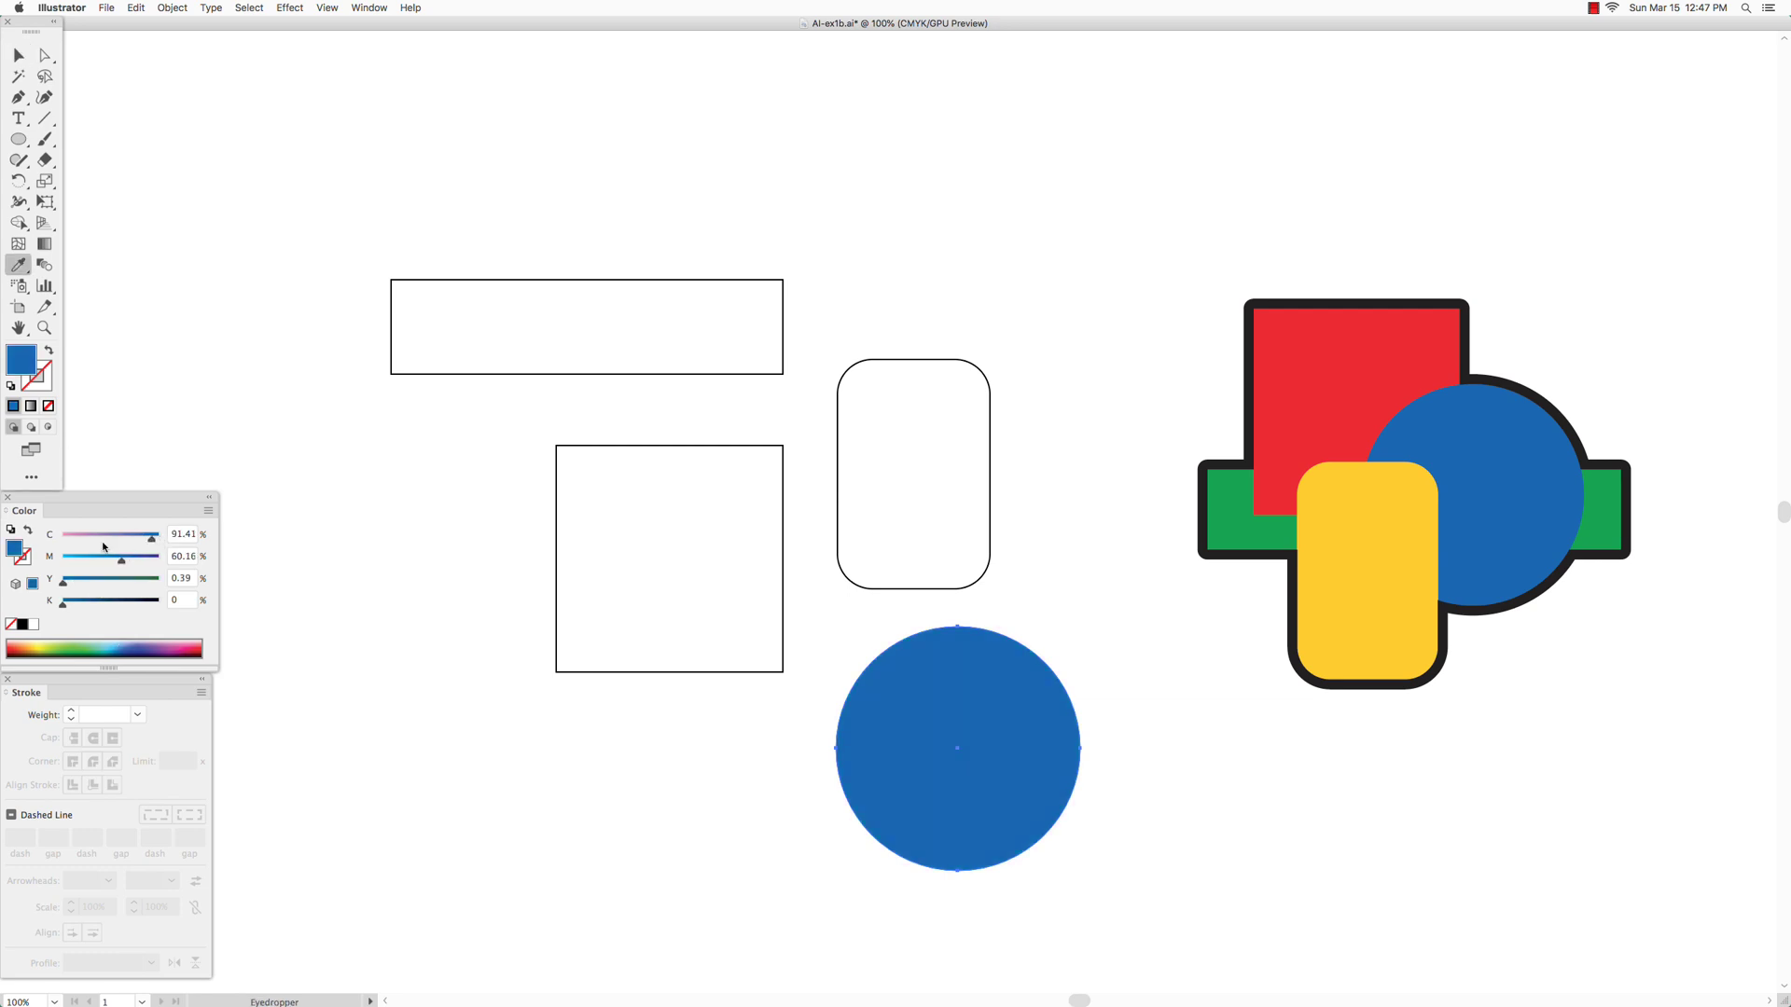
click(19, 56)
click(937, 449)
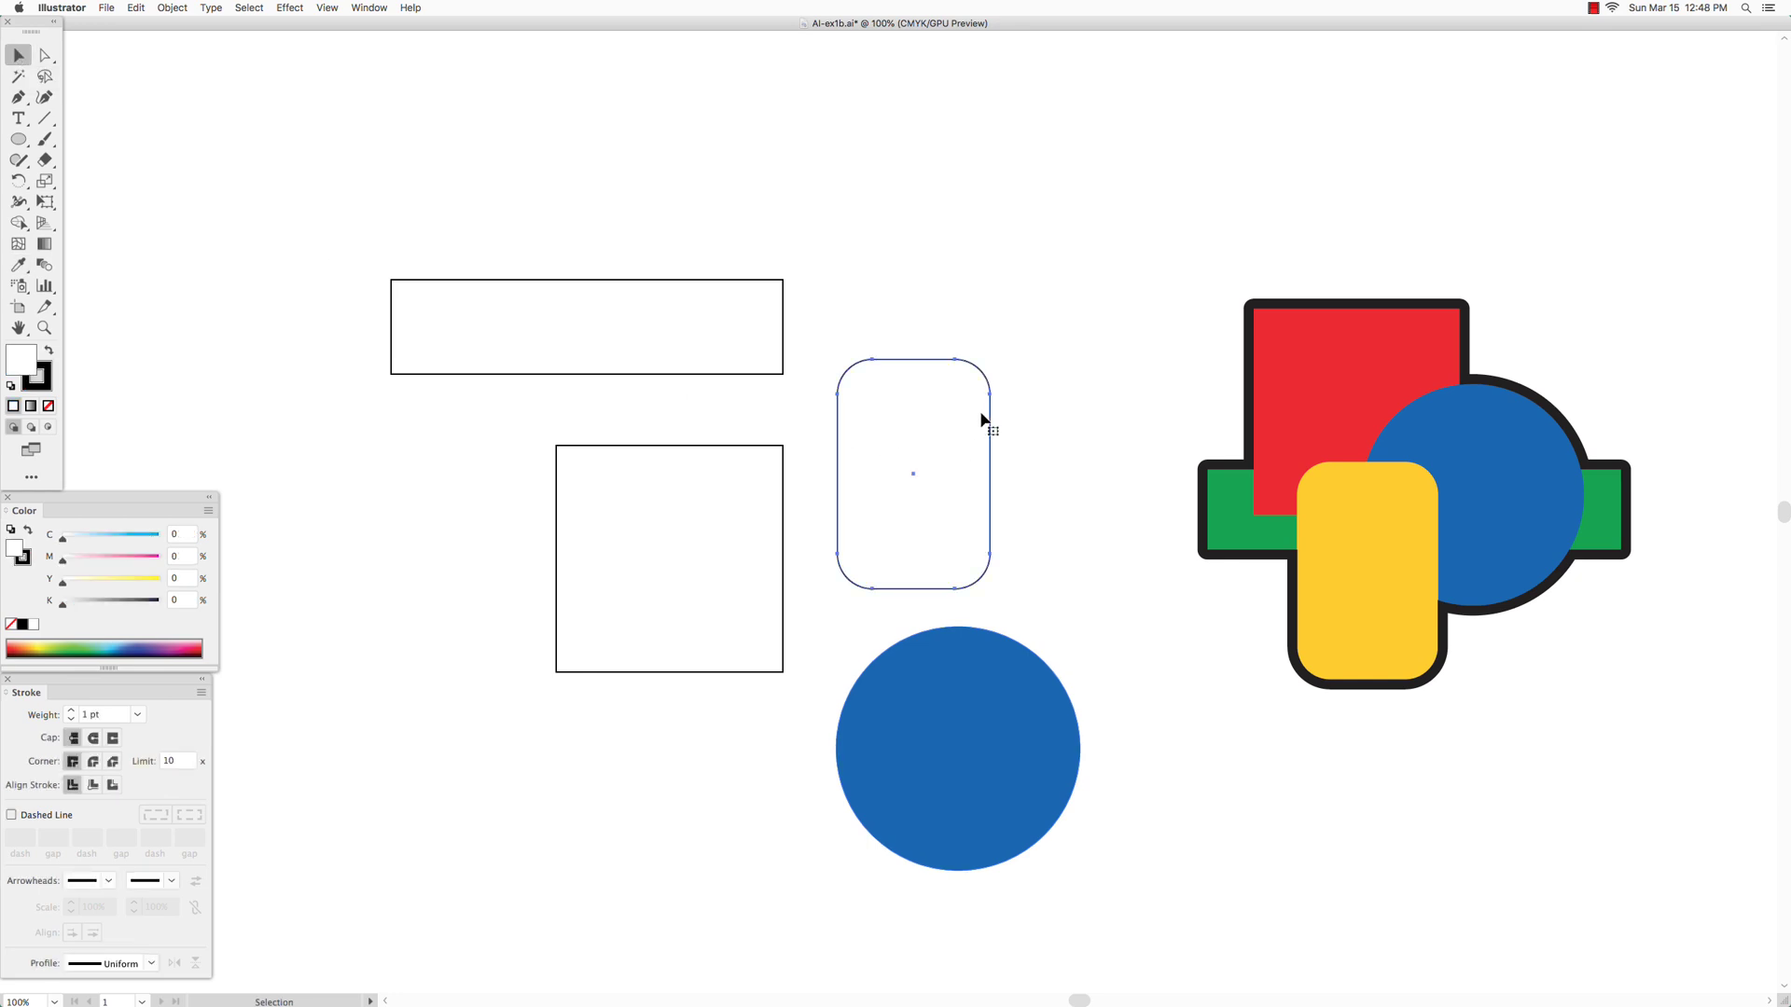
click(45, 383)
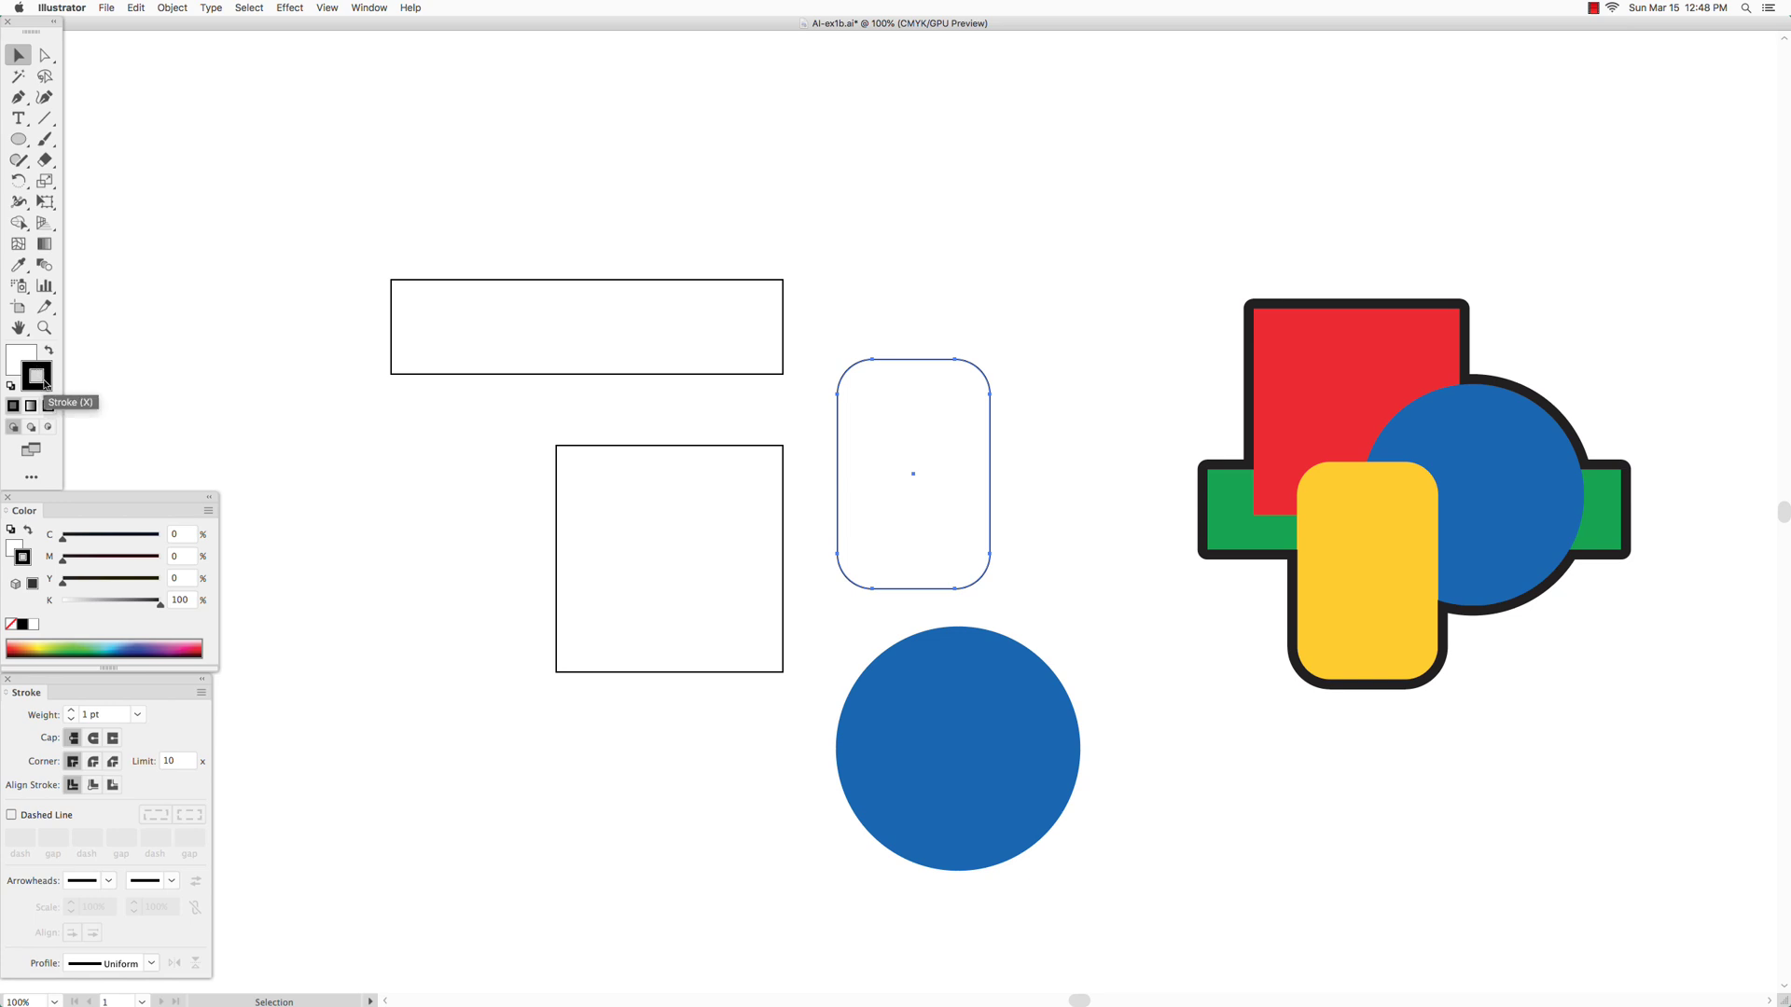
click(48, 406)
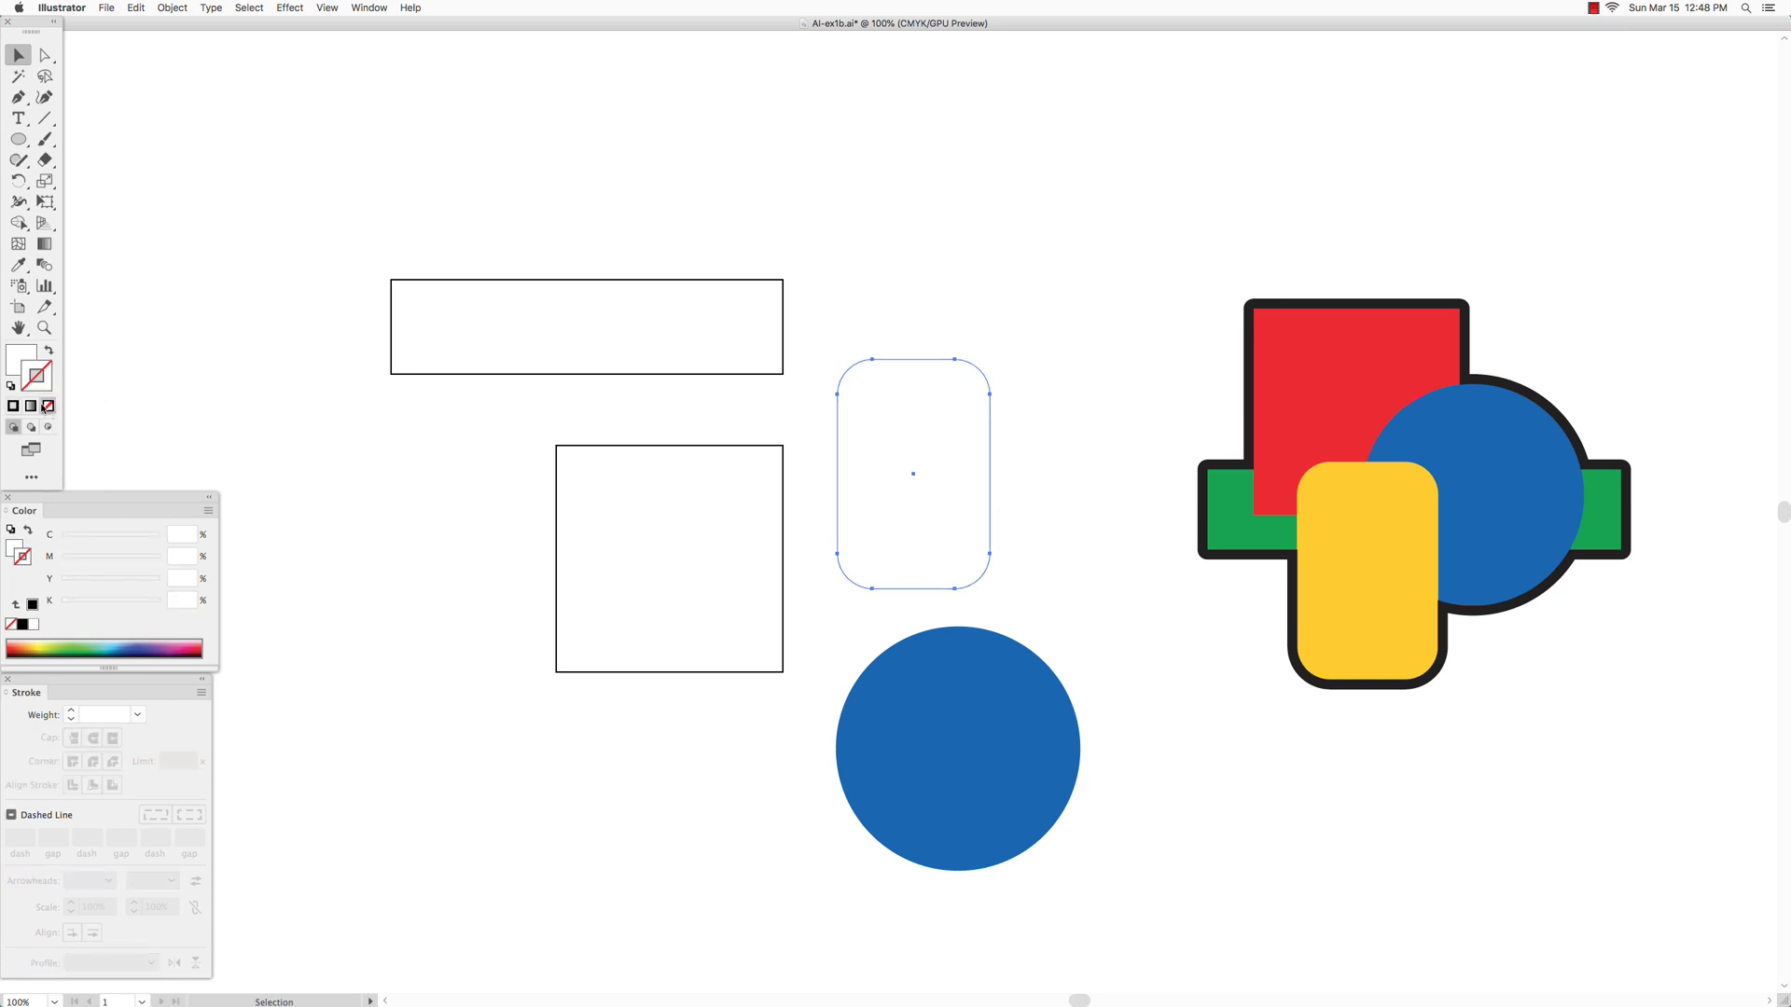
click(18, 355)
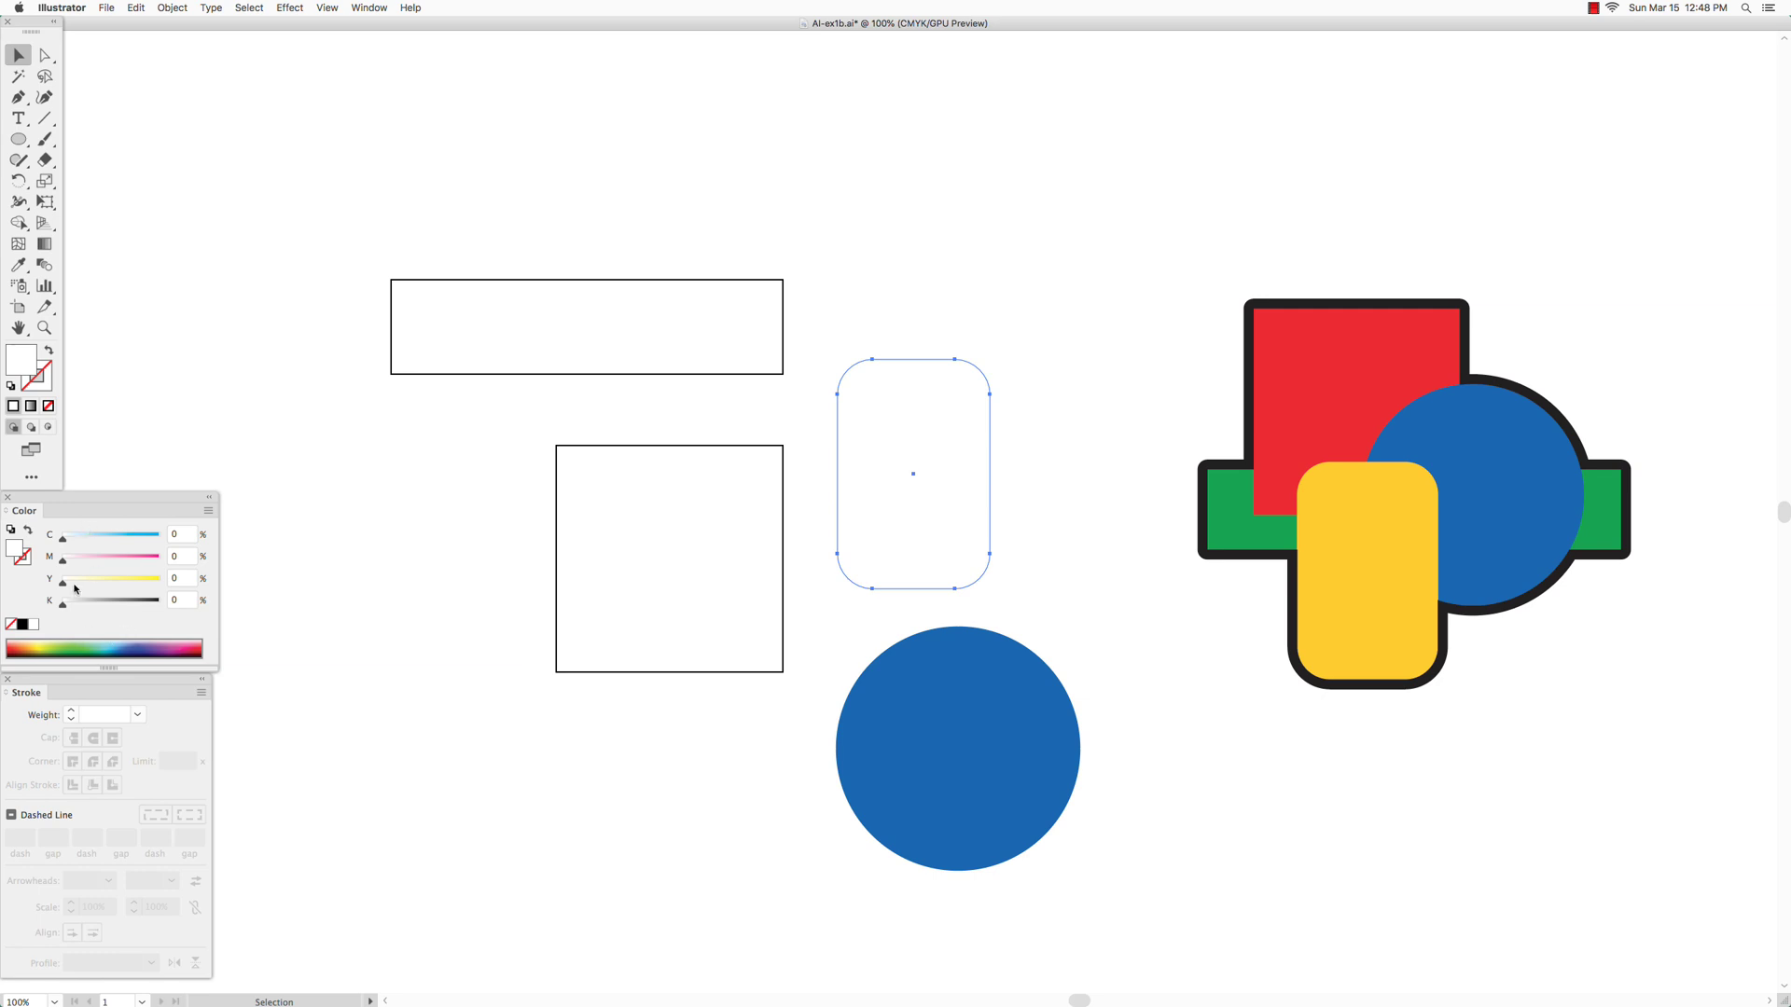
mouse_move(66, 582)
mouse_down()
mouse_move(161, 580)
mouse_move(77, 561)
mouse_up()
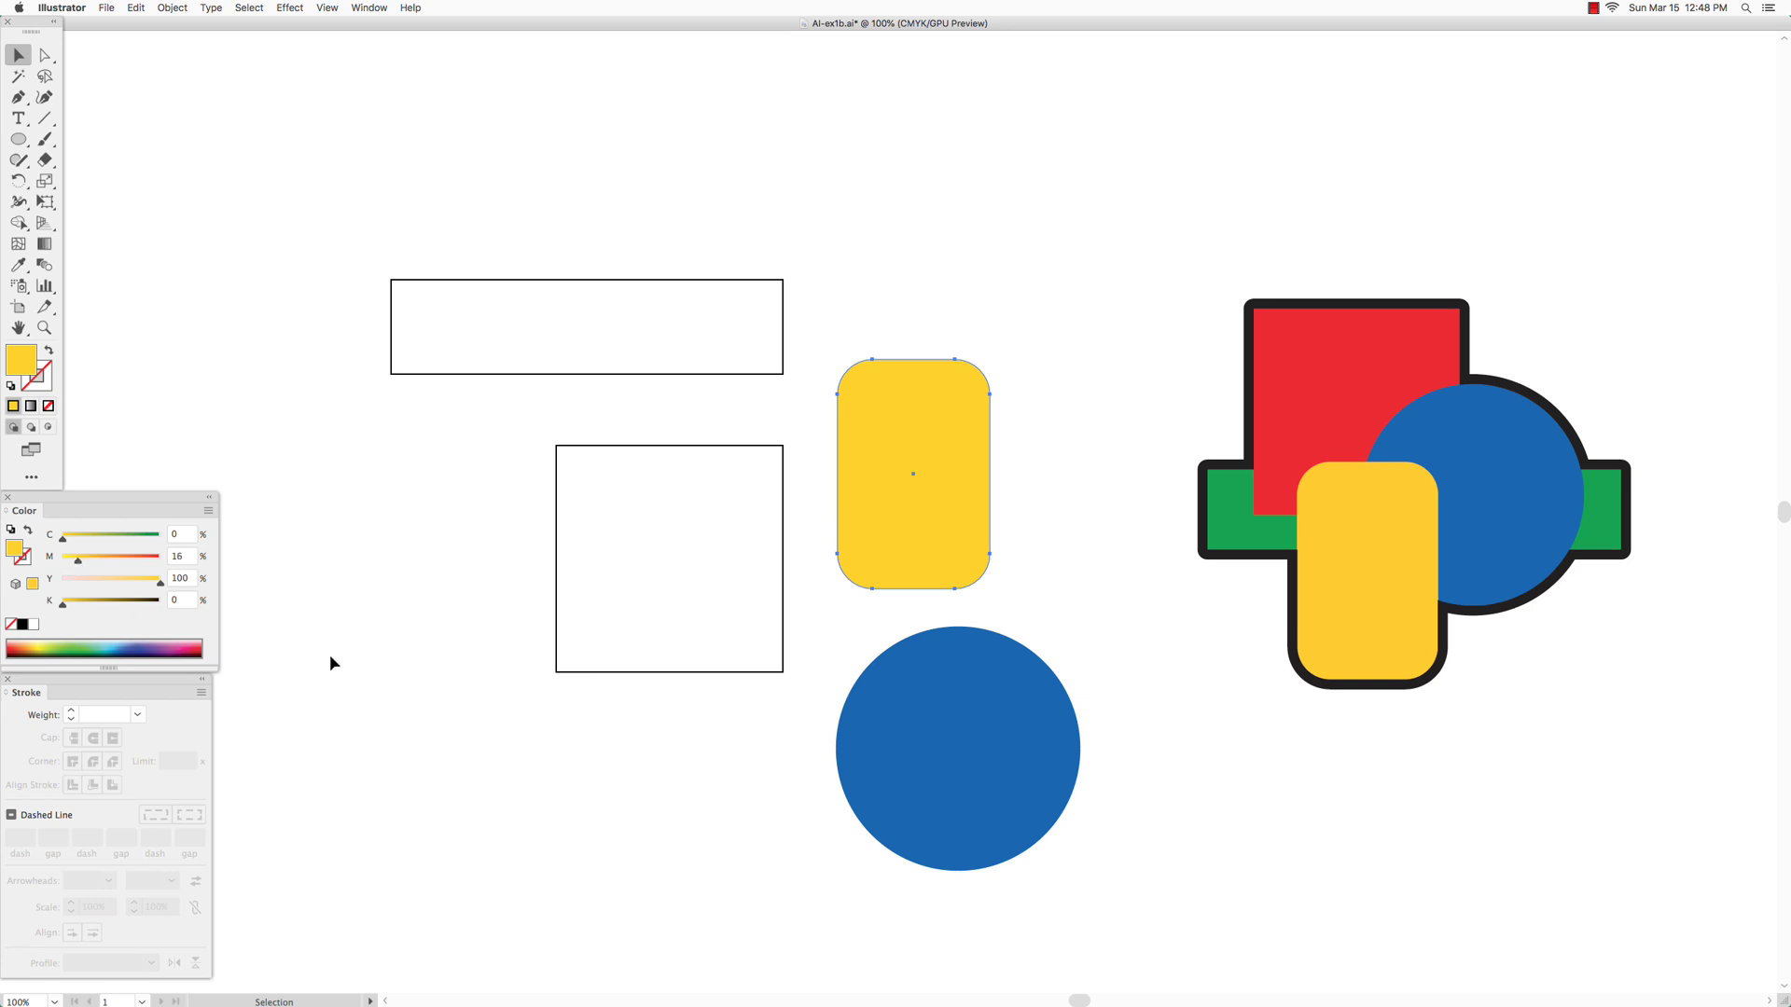
- Fill the square red (M and Y 100) and remove its outline
click(713, 524)
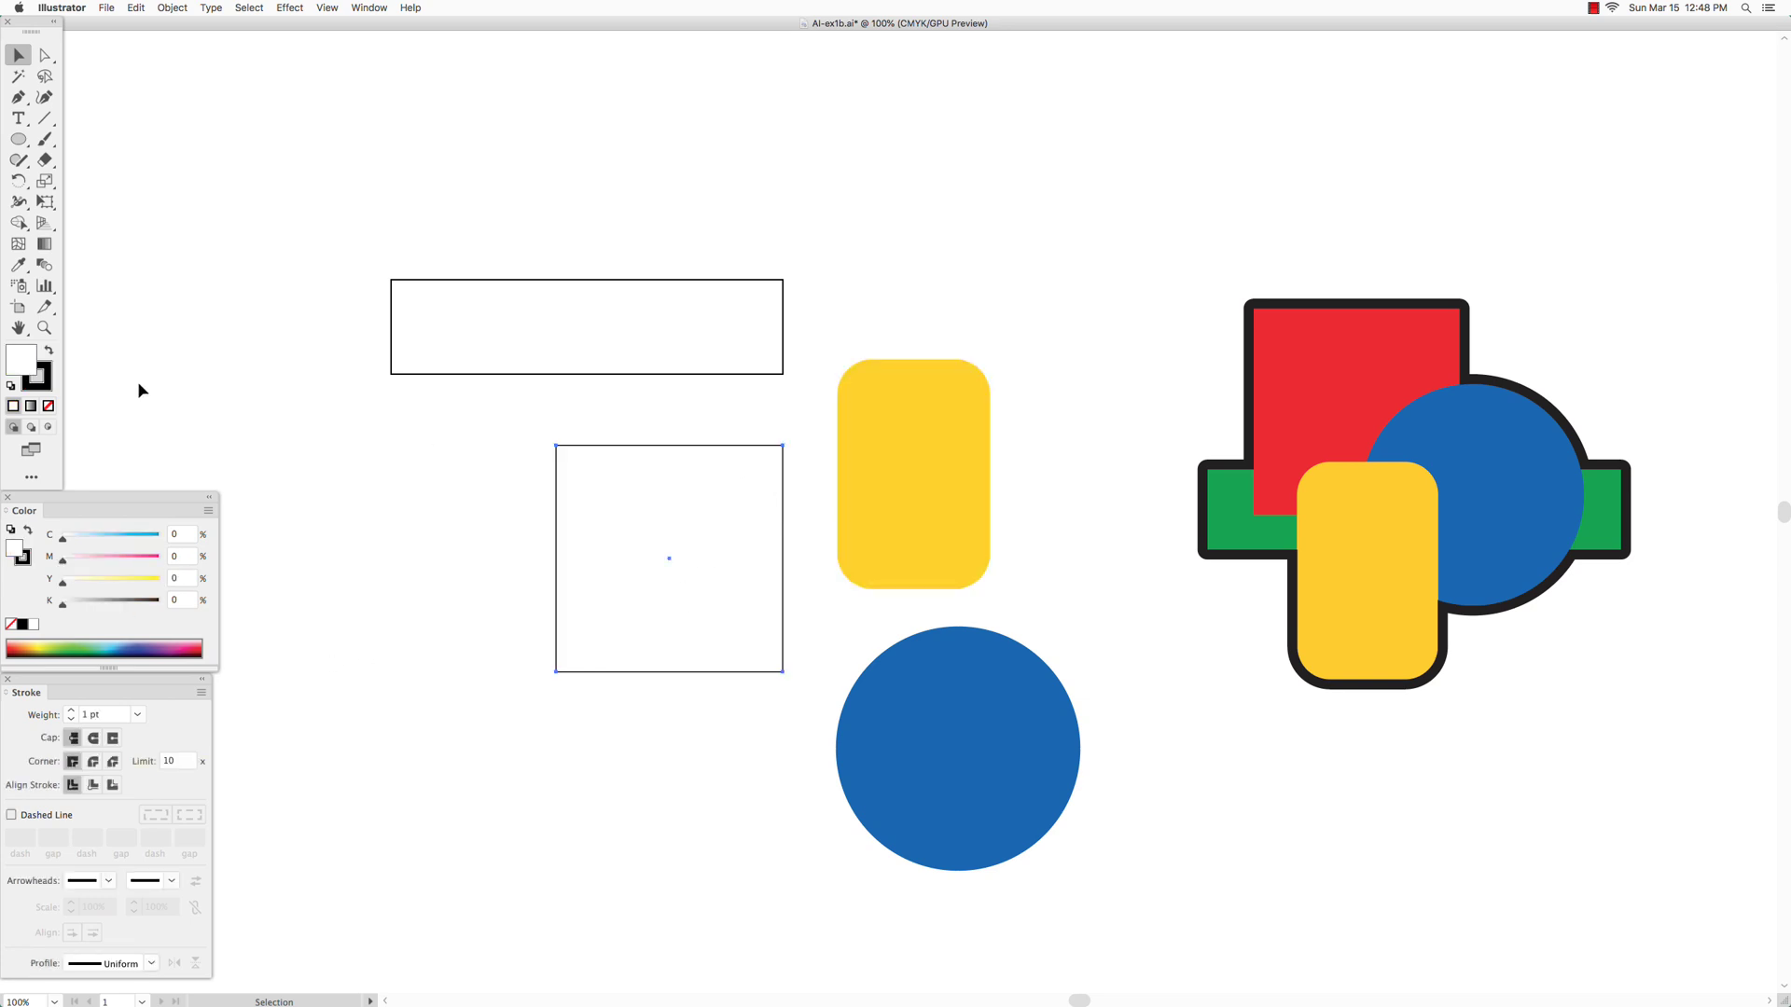
click(42, 387)
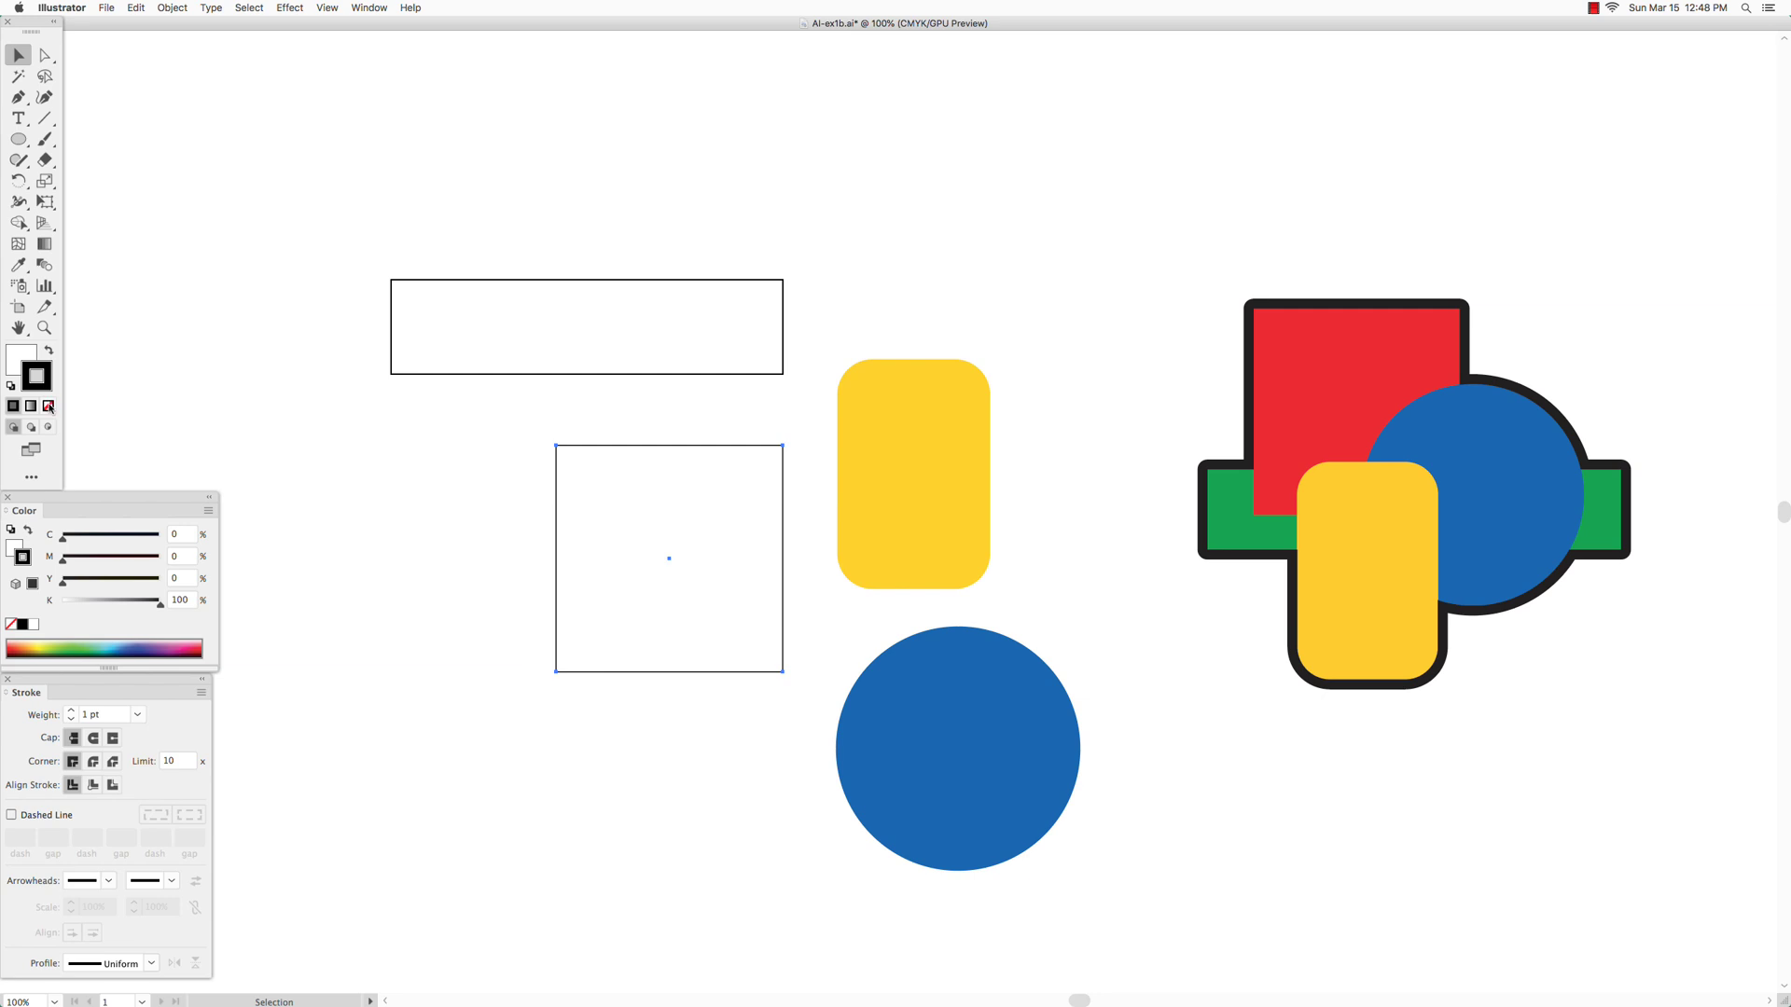
click(49, 407)
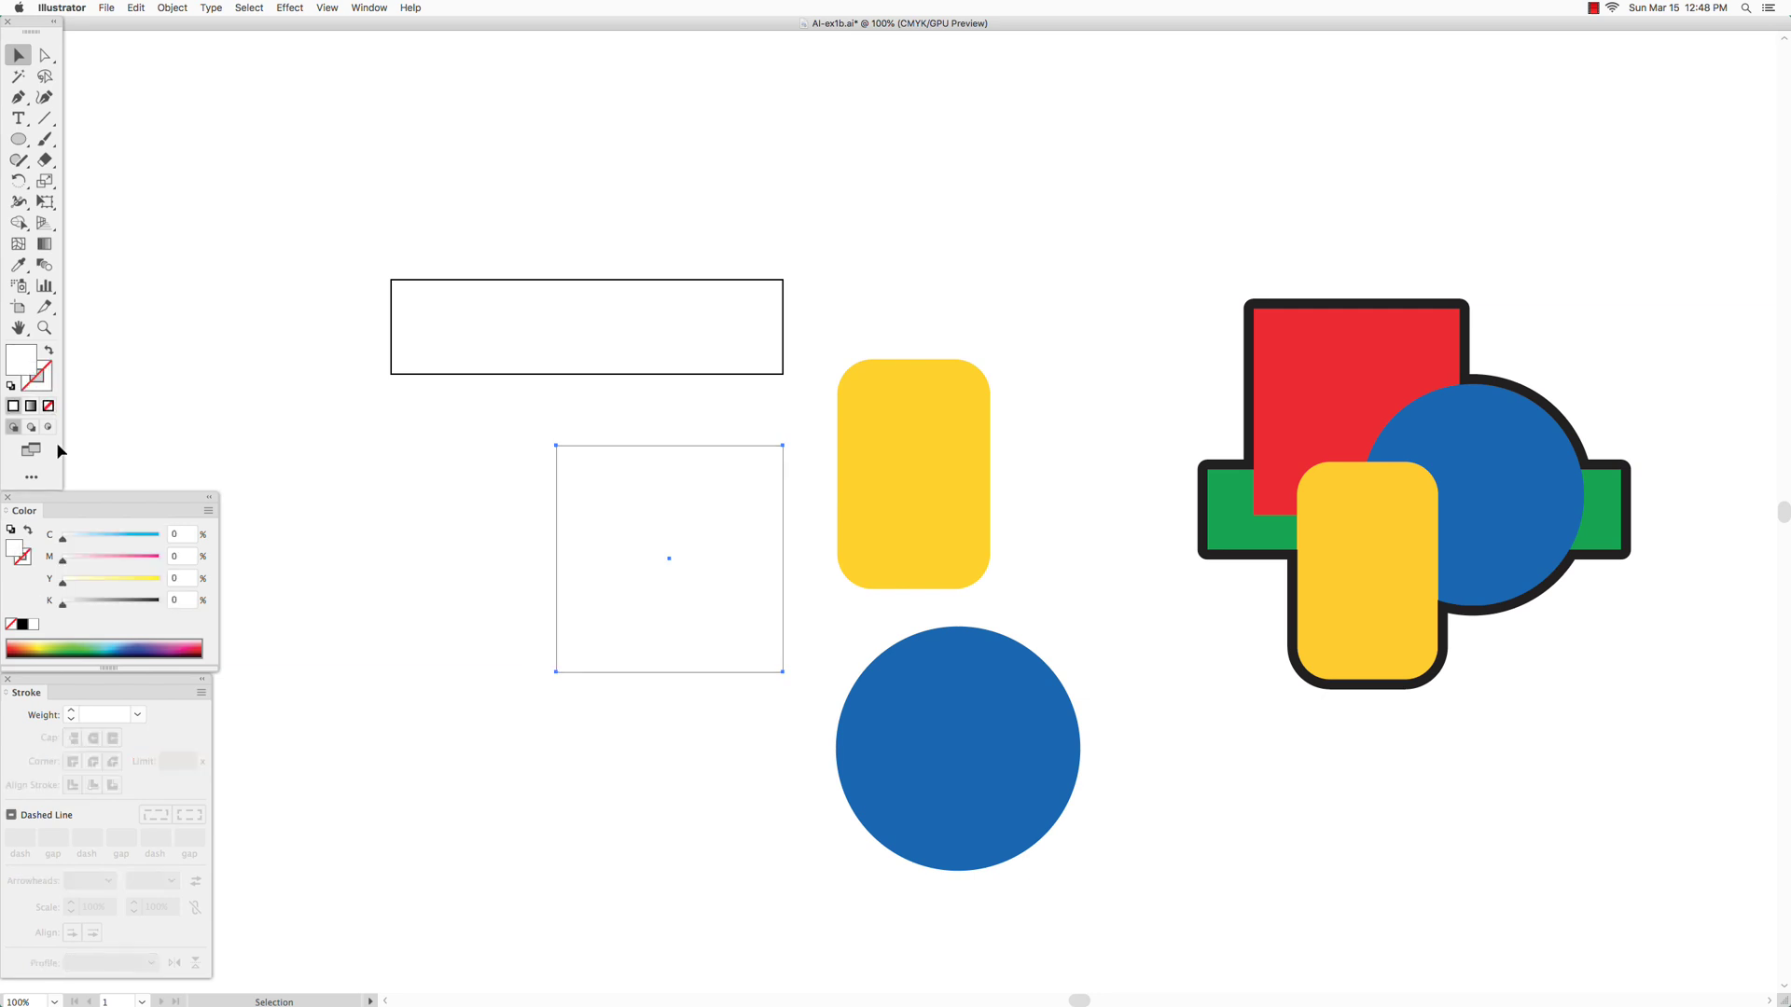
drag(61, 560, 196, 584)
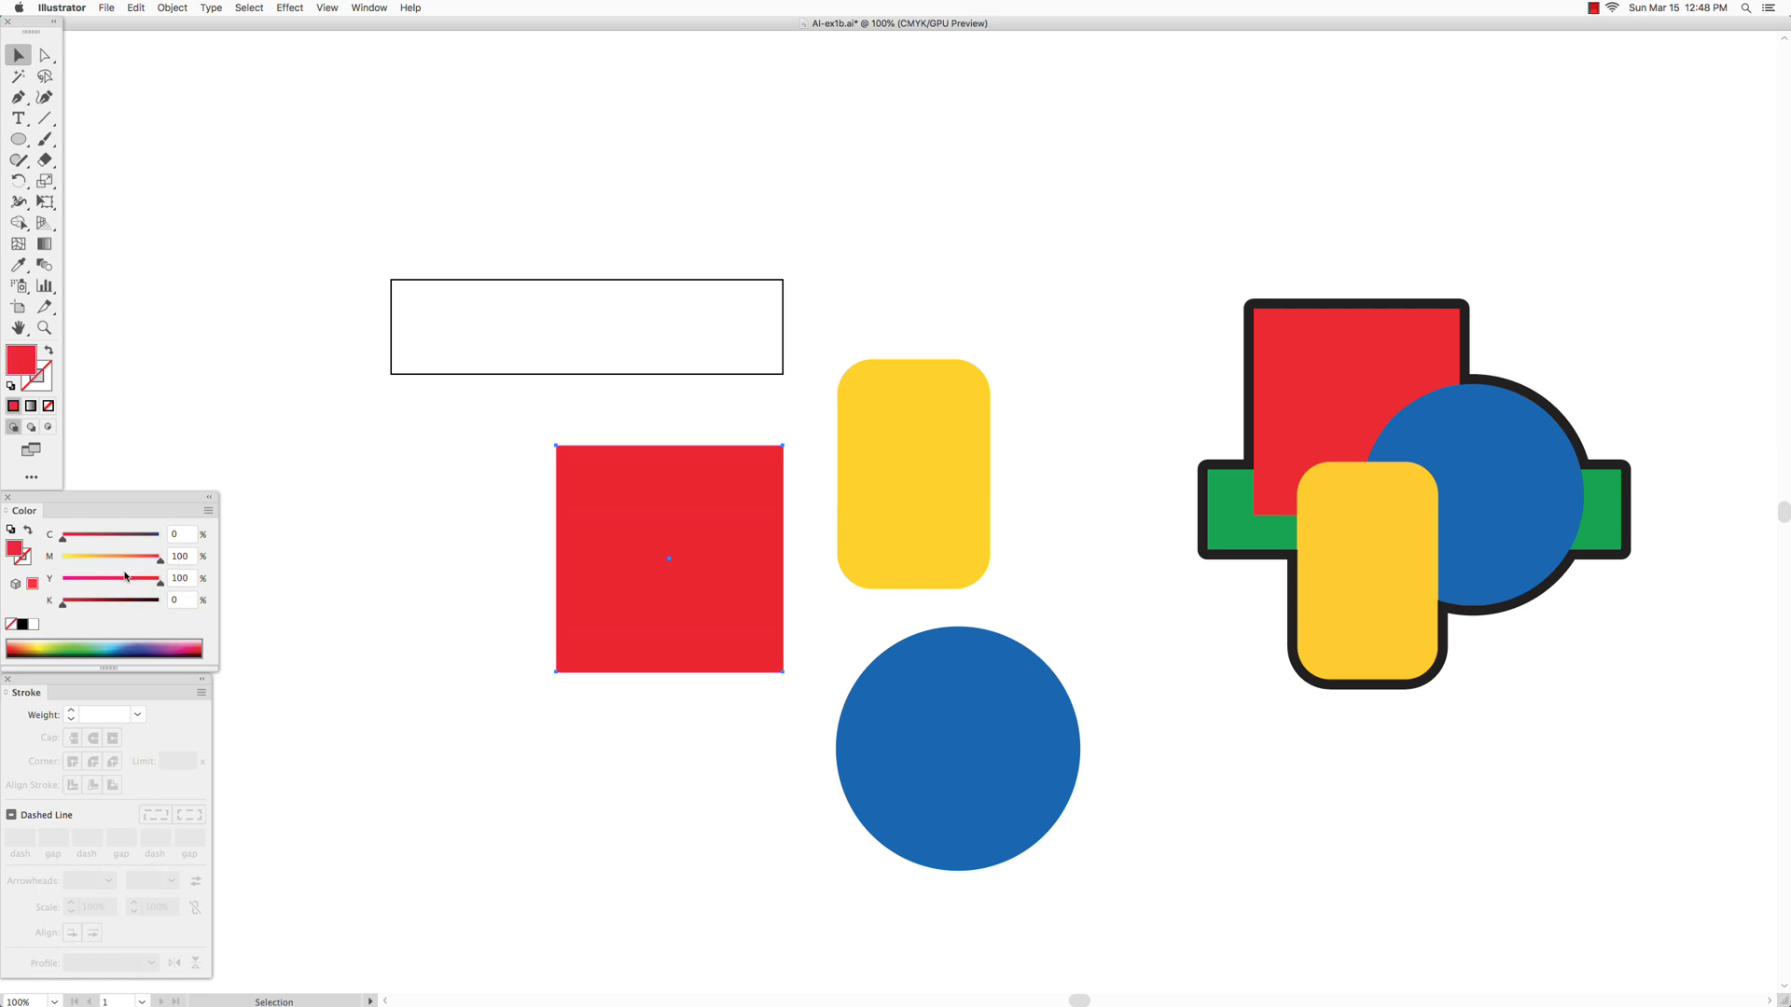
- Fill the wide rectangle green (C100 Y100) and remove its outline
click(457, 373)
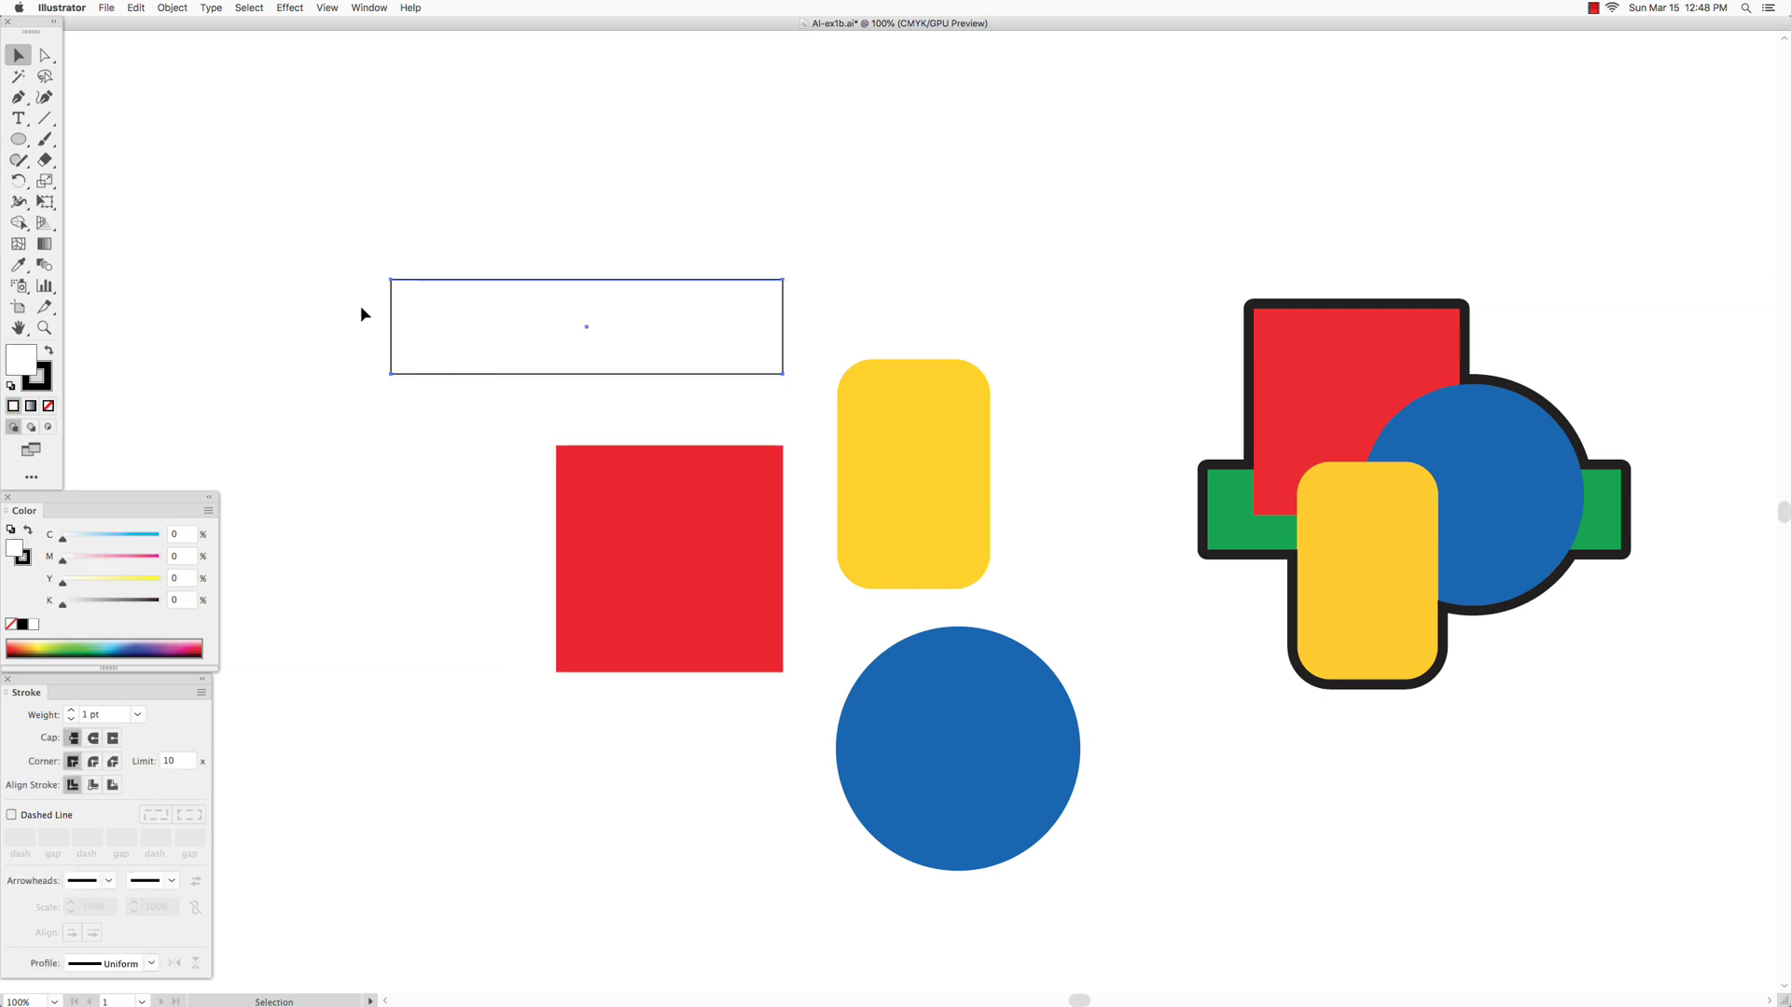
click(49, 406)
click(19, 358)
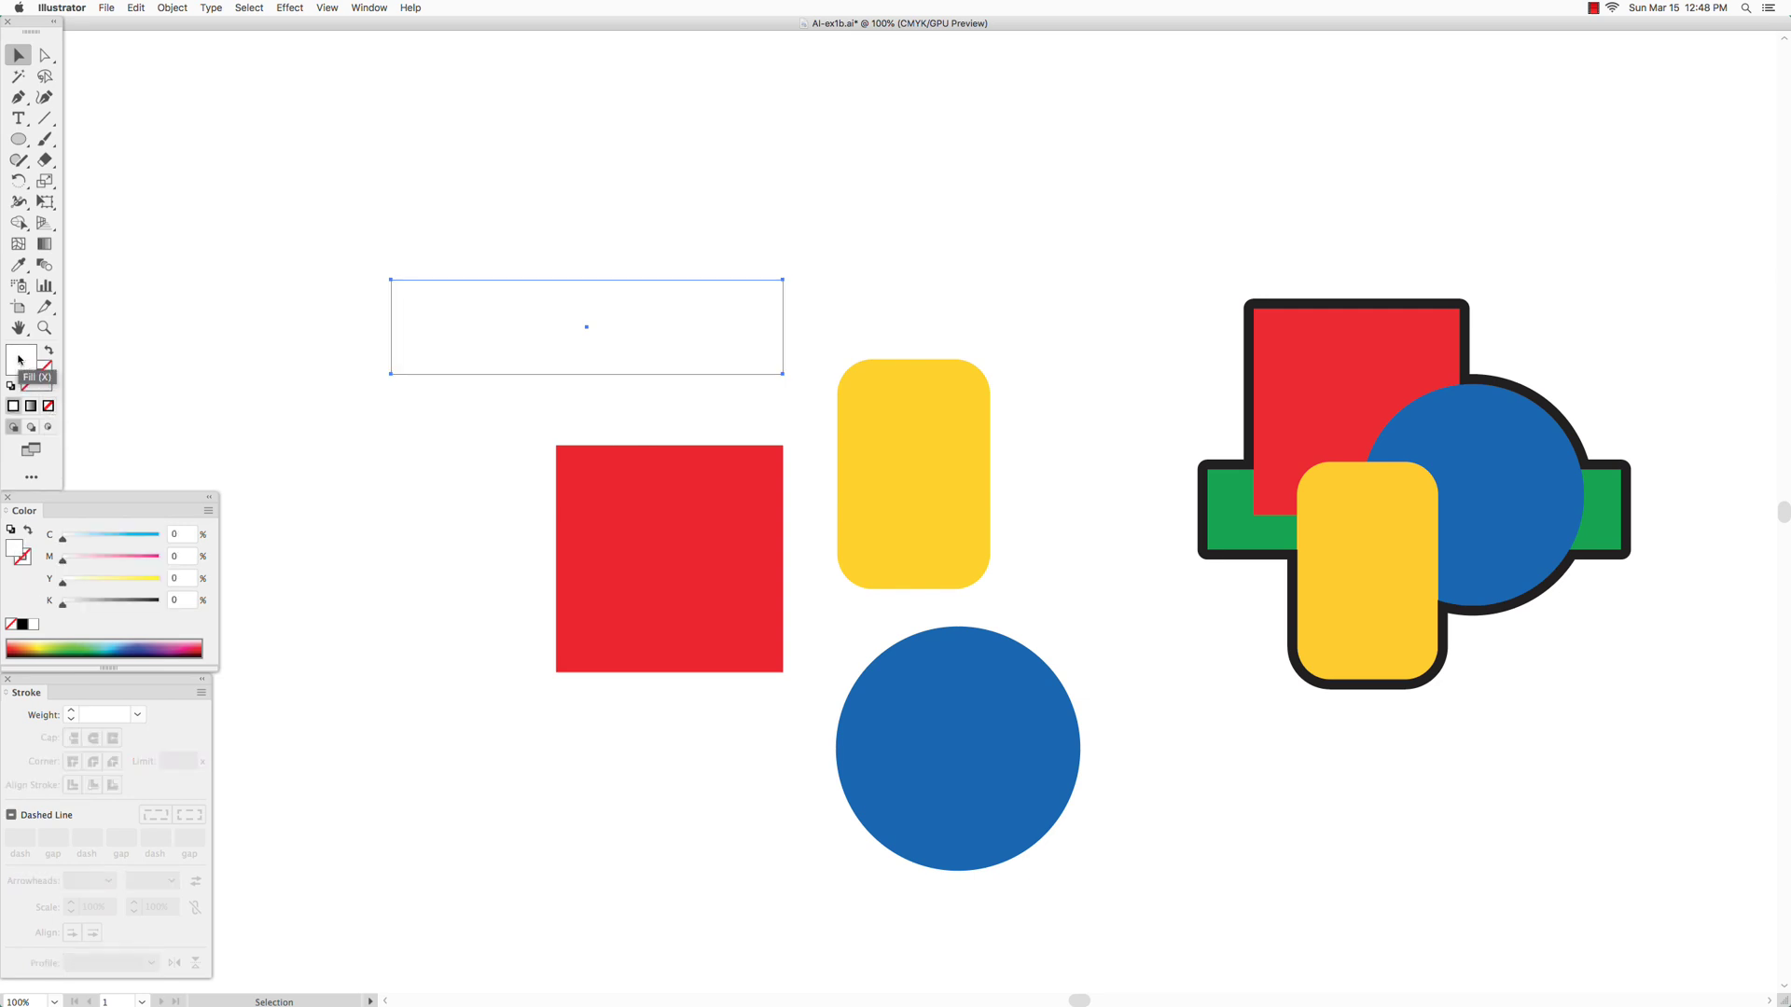
drag(77, 563, 170, 594)
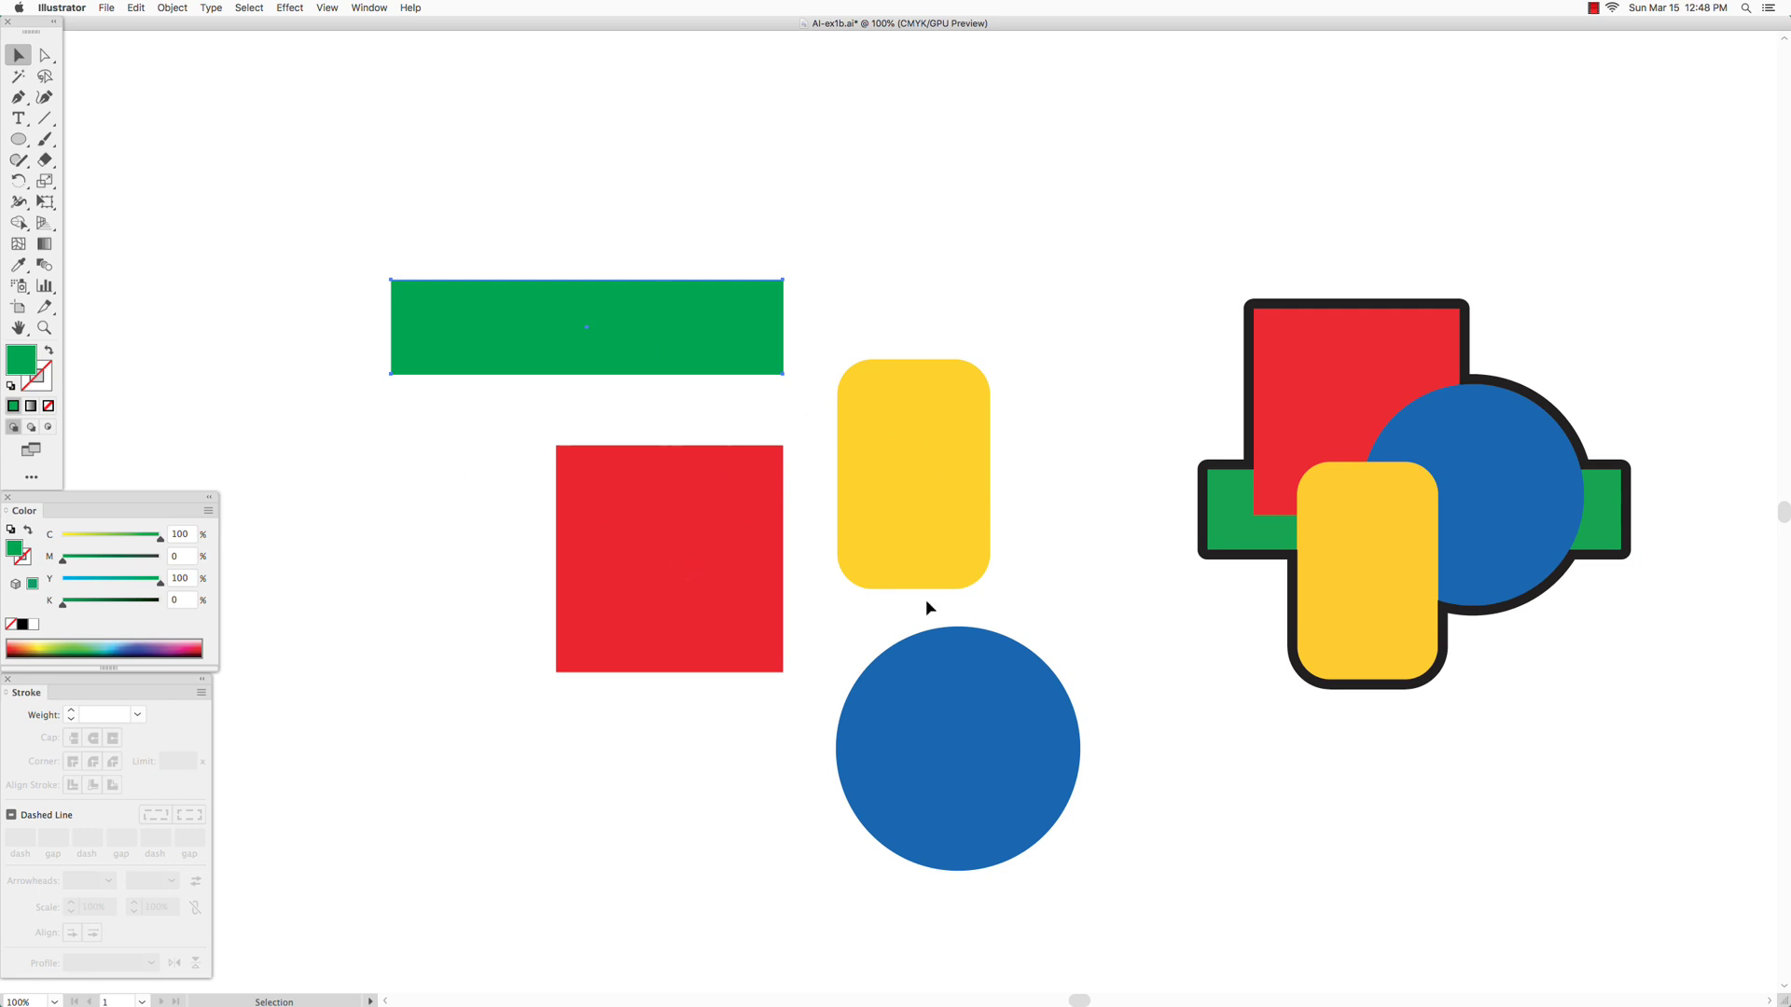
- Move the red square and yellow rounded rectangle onto the green bar, shifting the circle right
drag(675, 597, 614, 248)
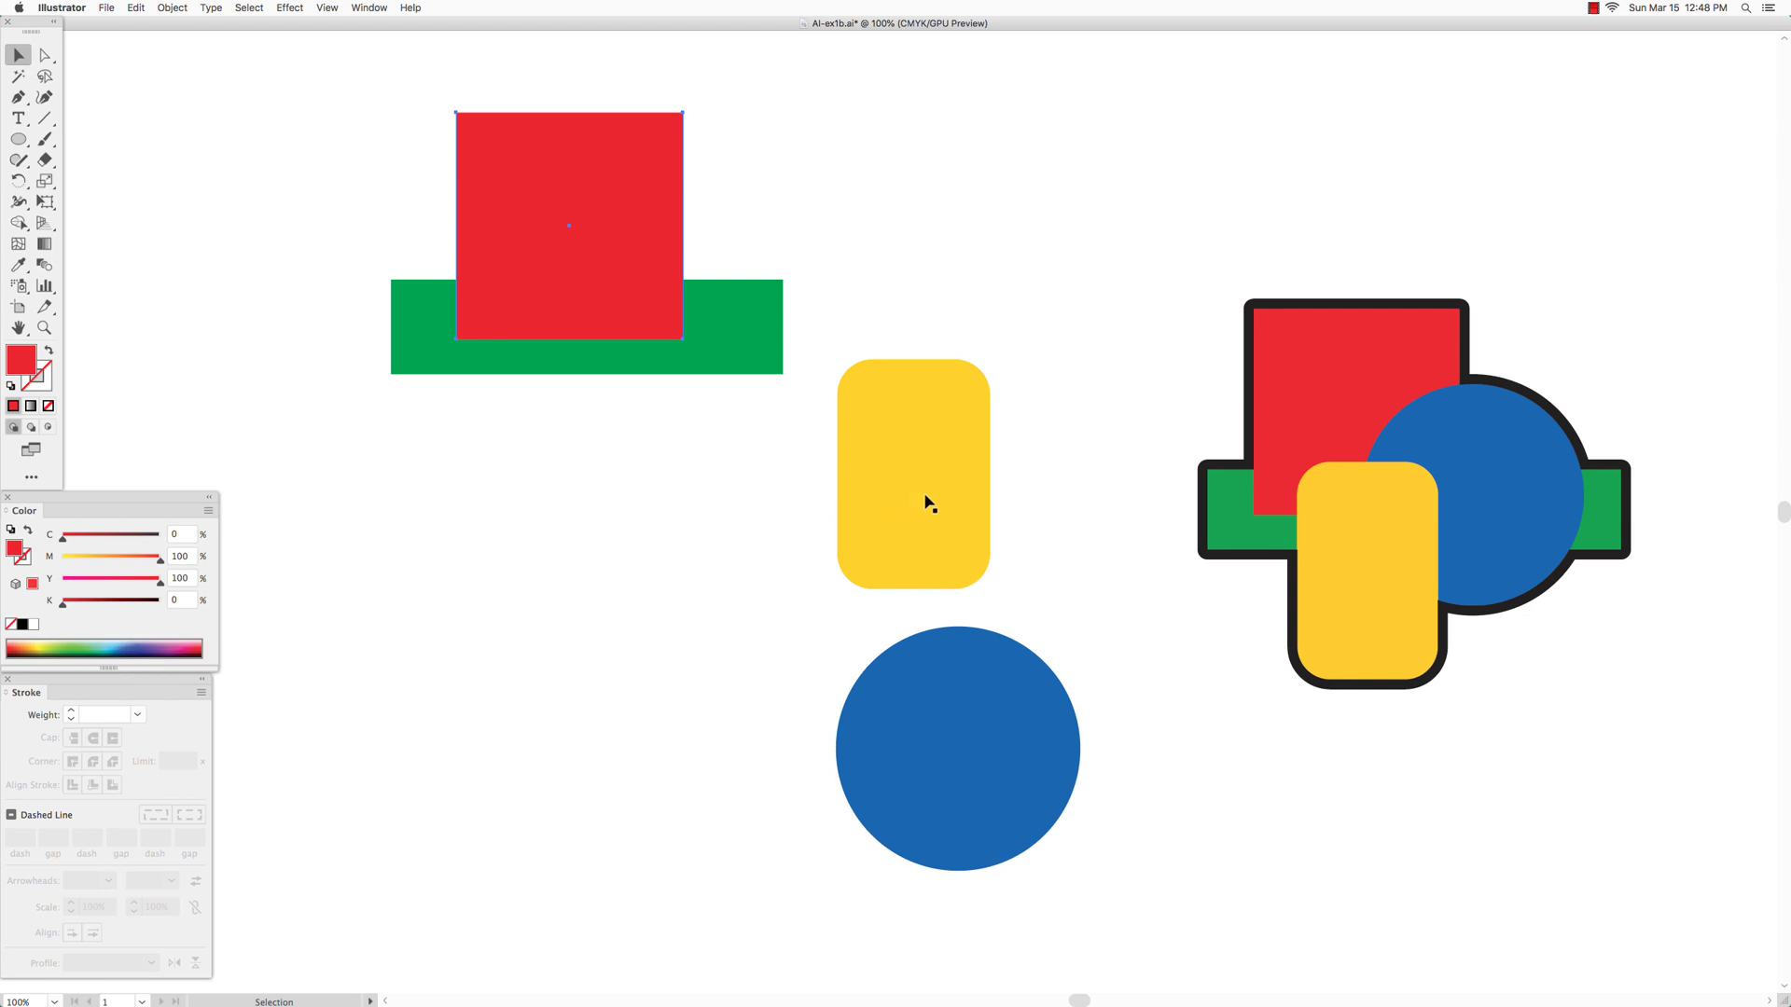
drag(928, 500, 600, 428)
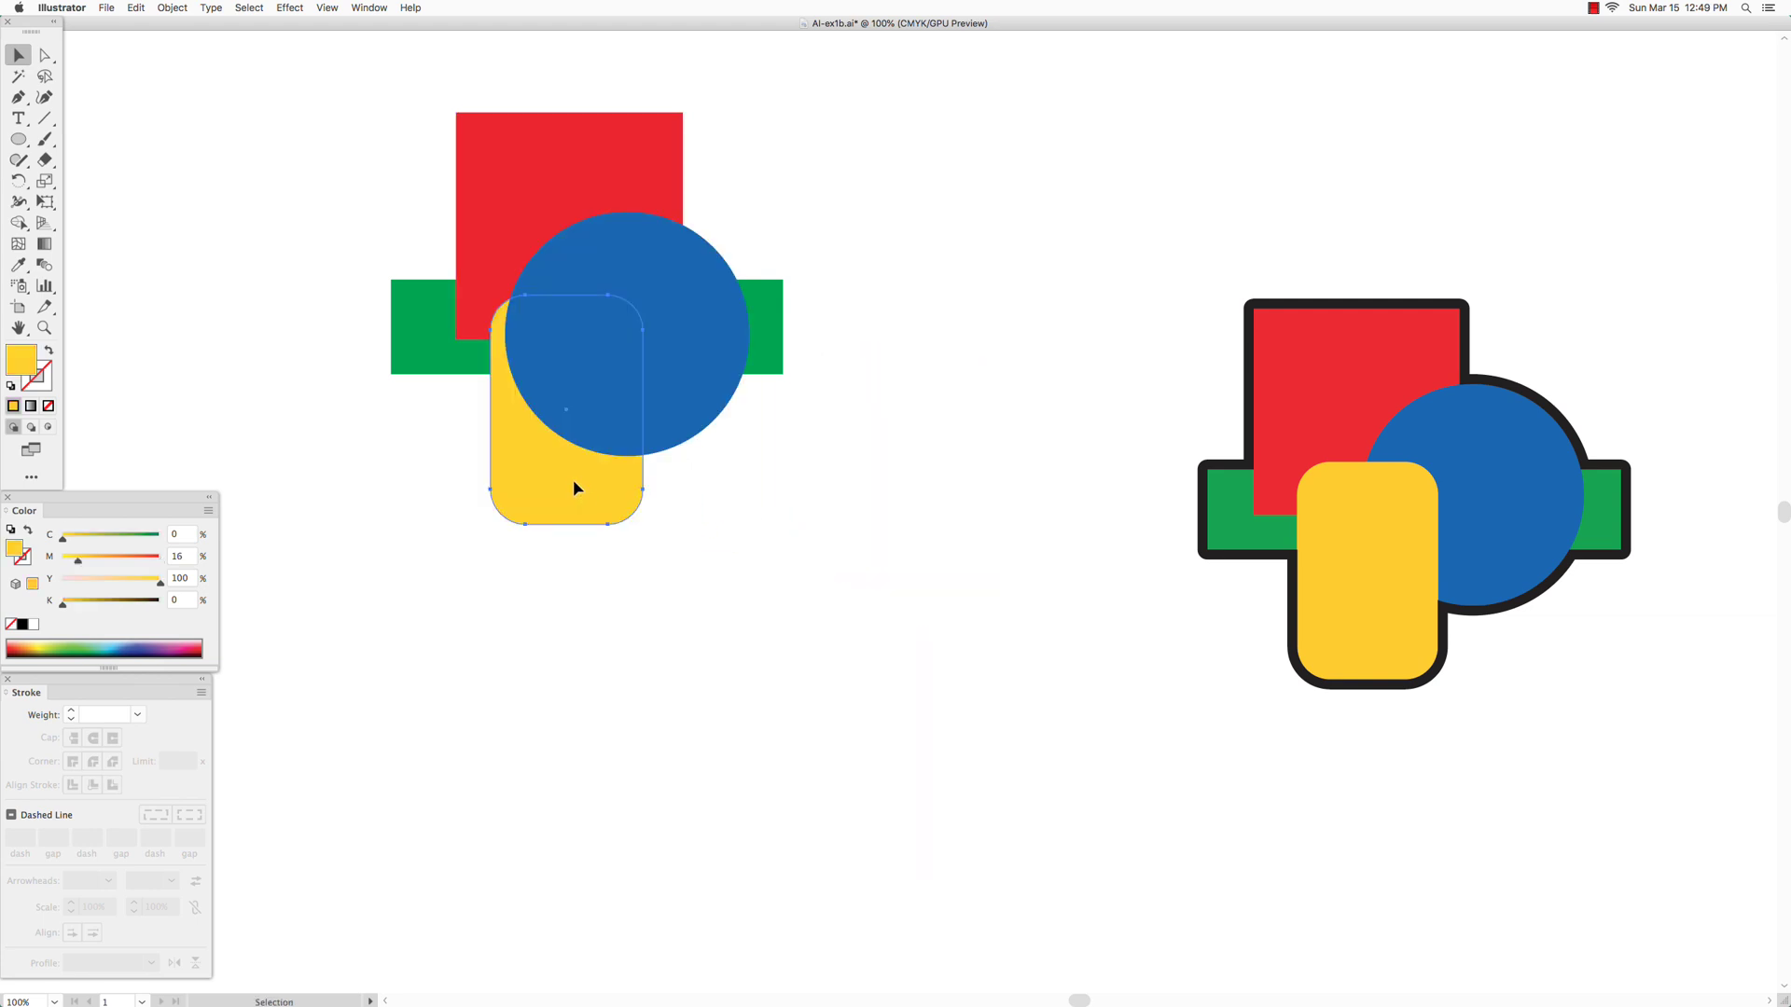
drag(573, 481, 575, 475)
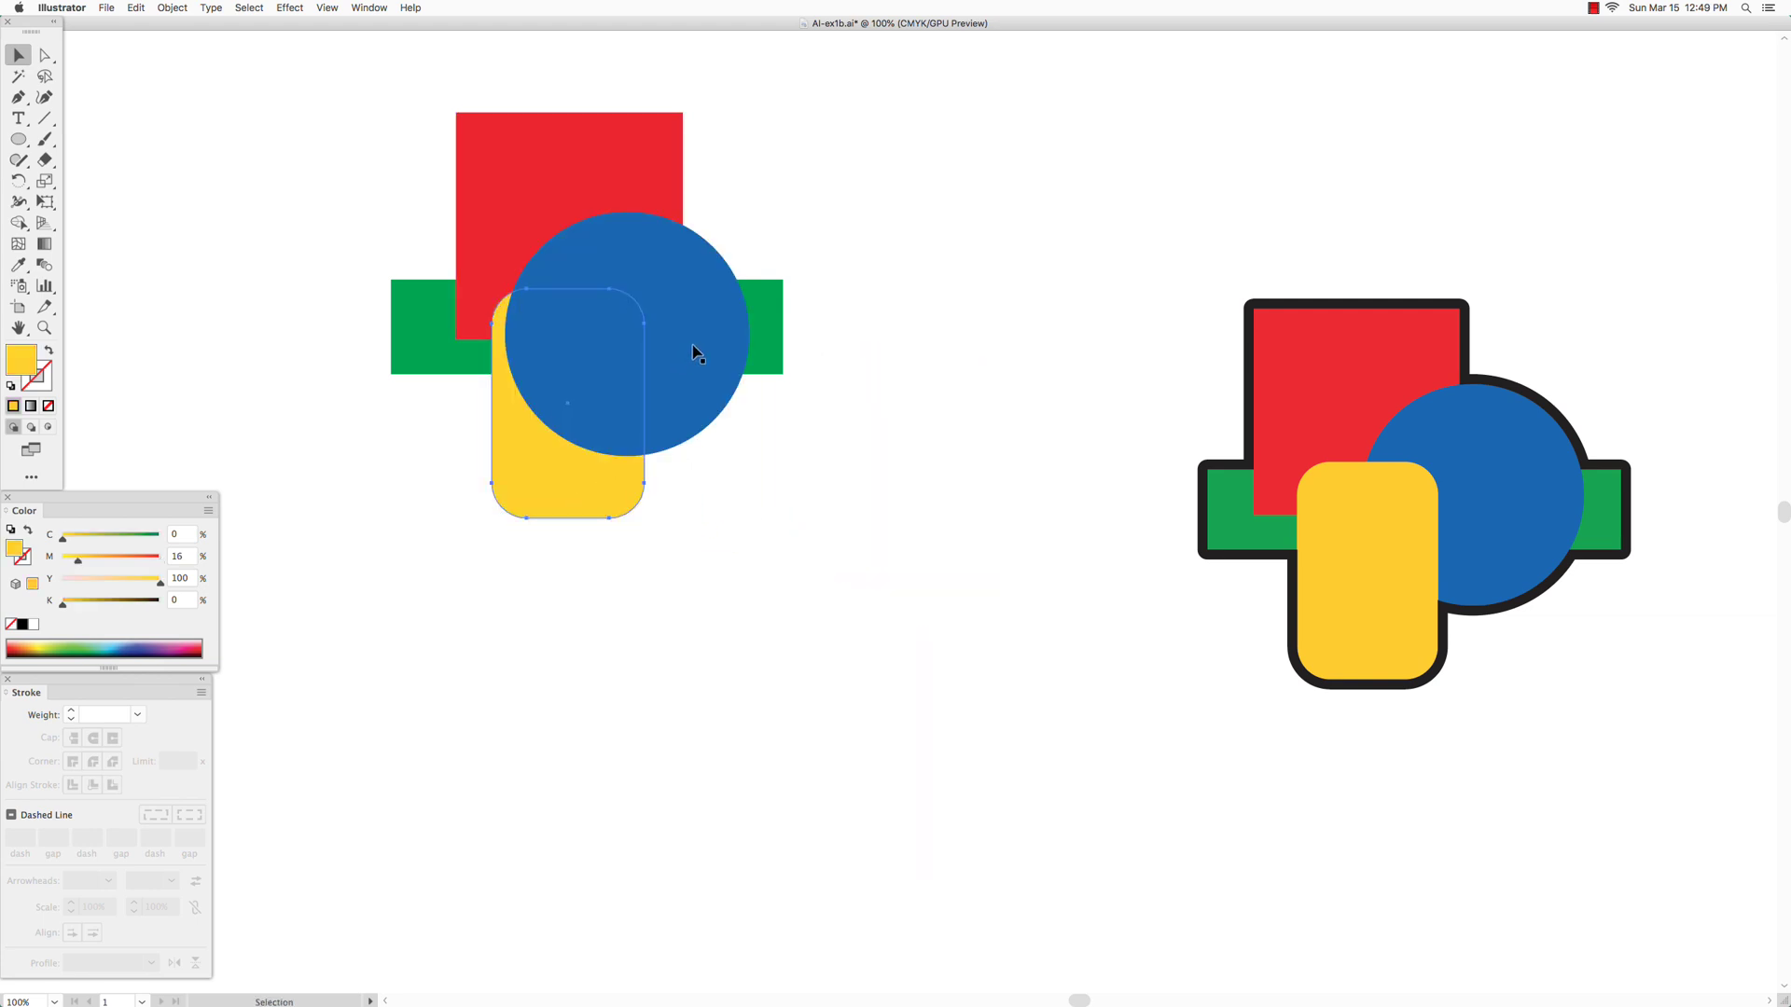
drag(708, 348, 717, 344)
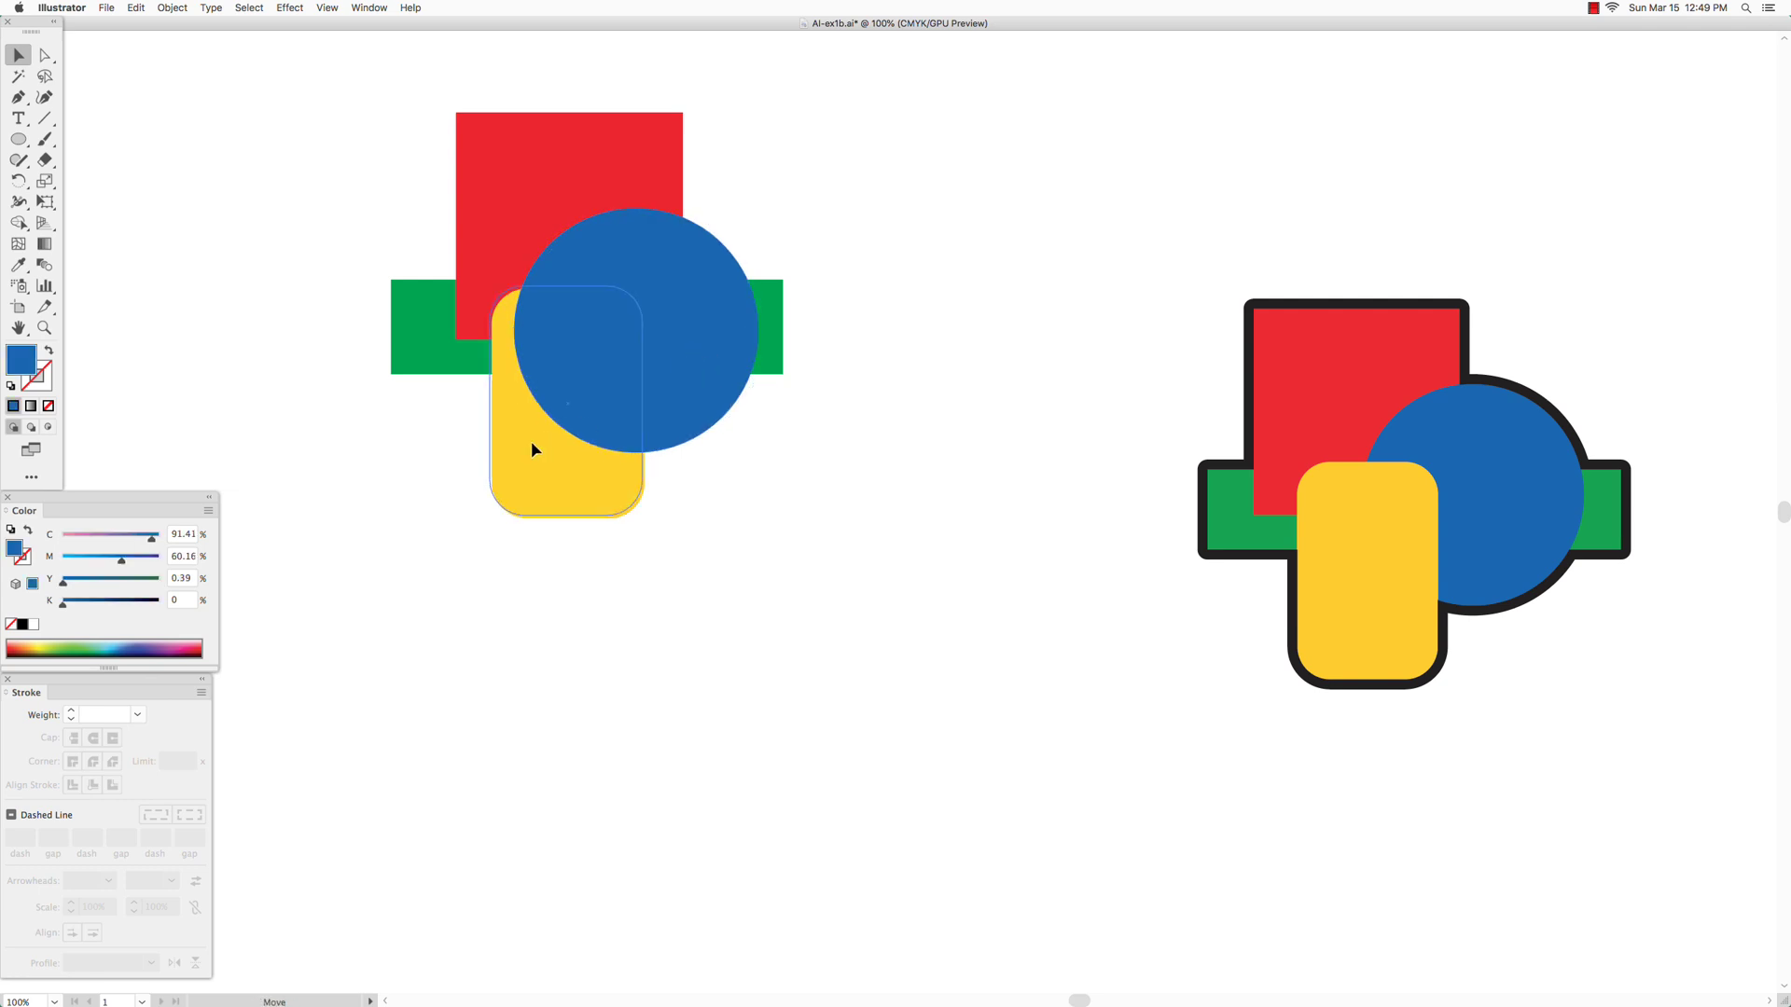
drag(533, 438, 531, 431)
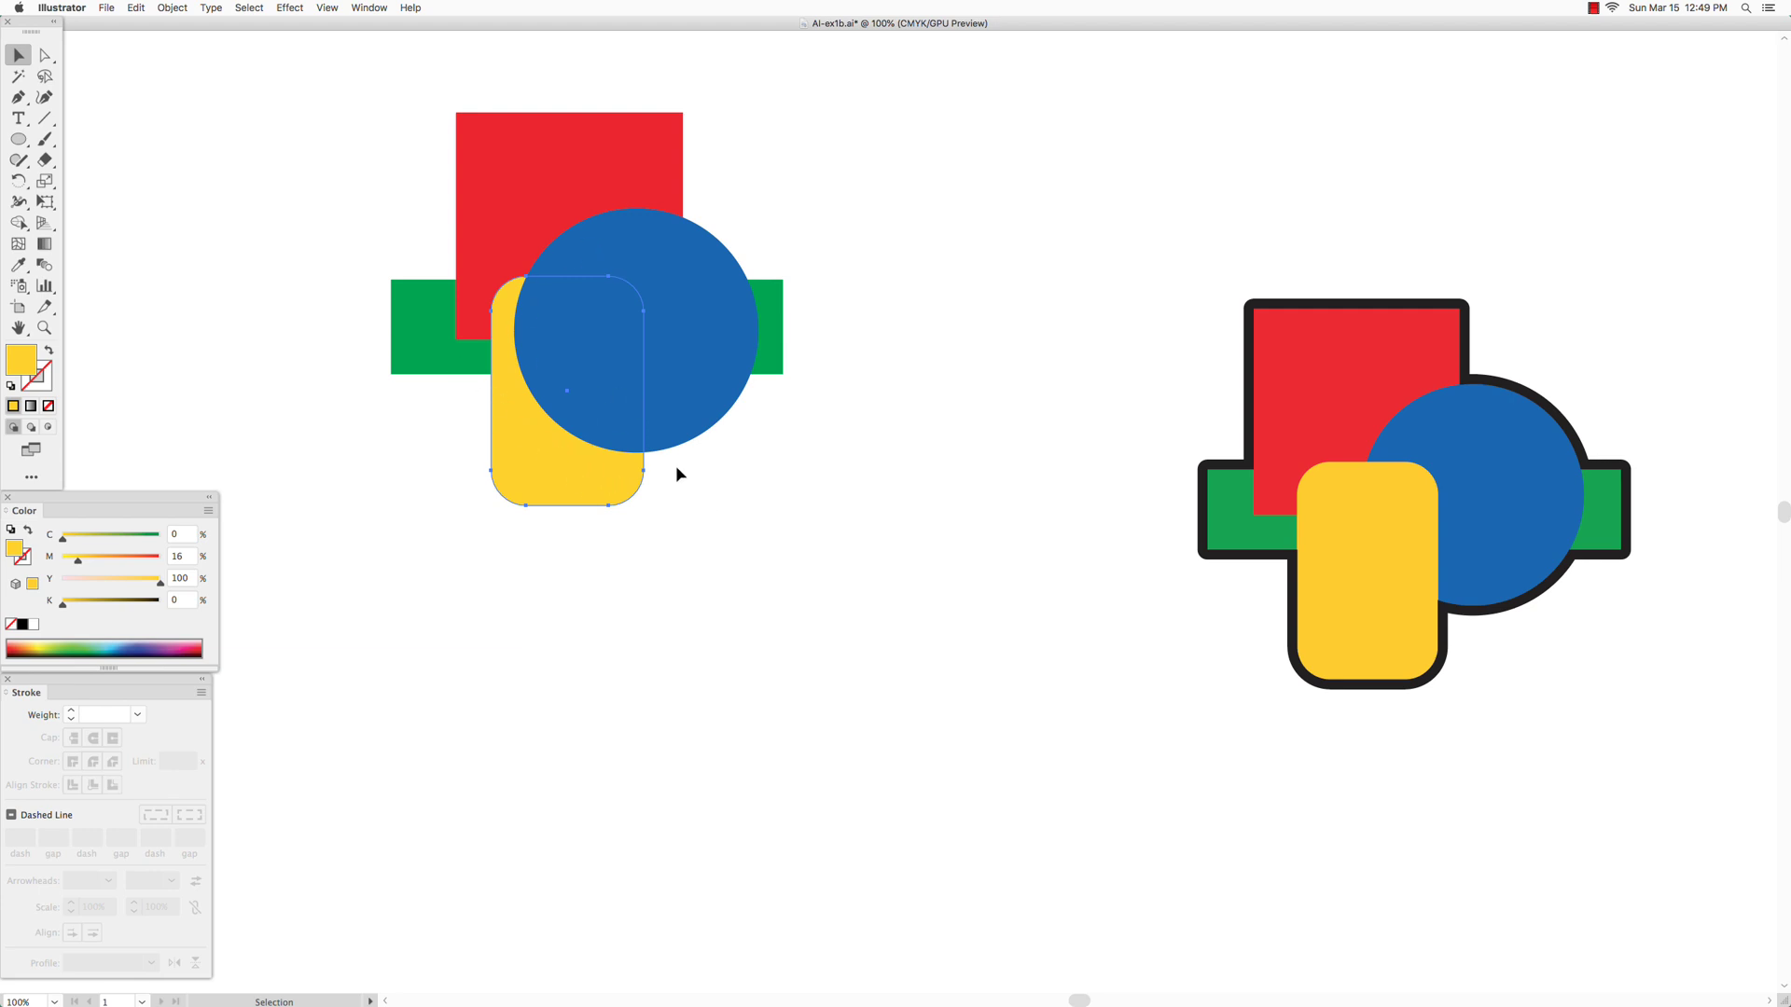
click(687, 505)
- Select each shape in turn and try repositioning the blue circle, then undo that move
click(431, 338)
click(500, 250)
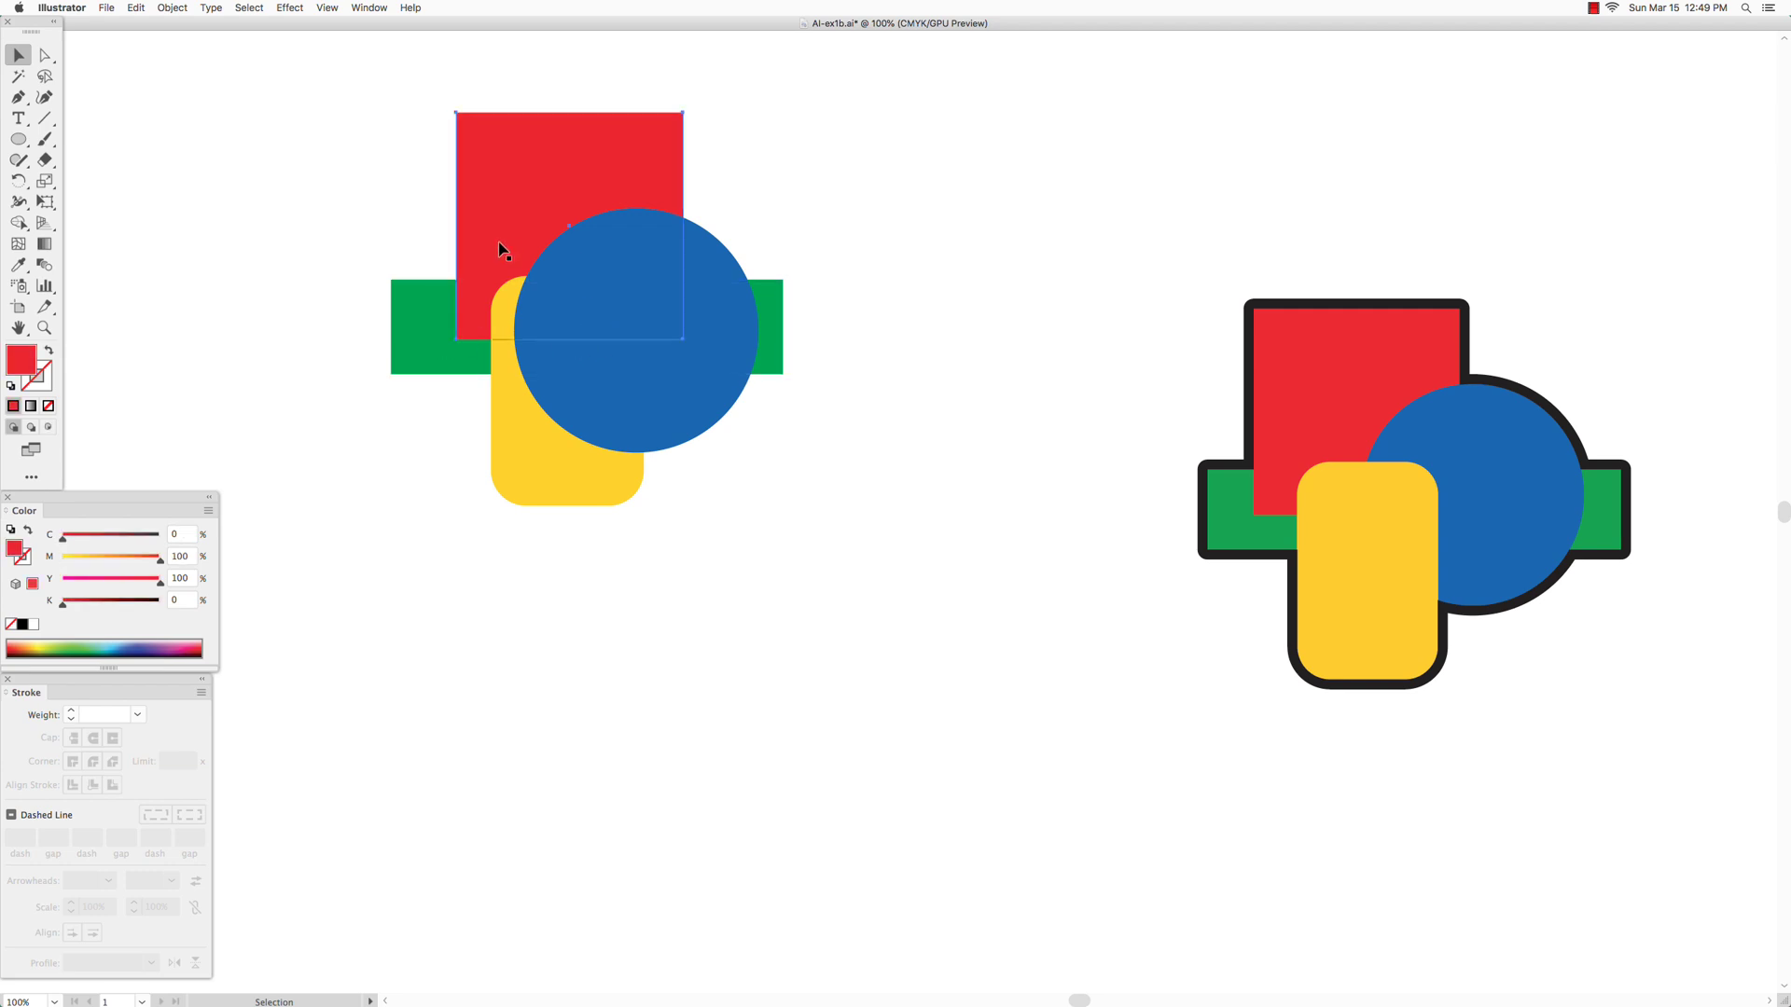
click(507, 398)
click(695, 371)
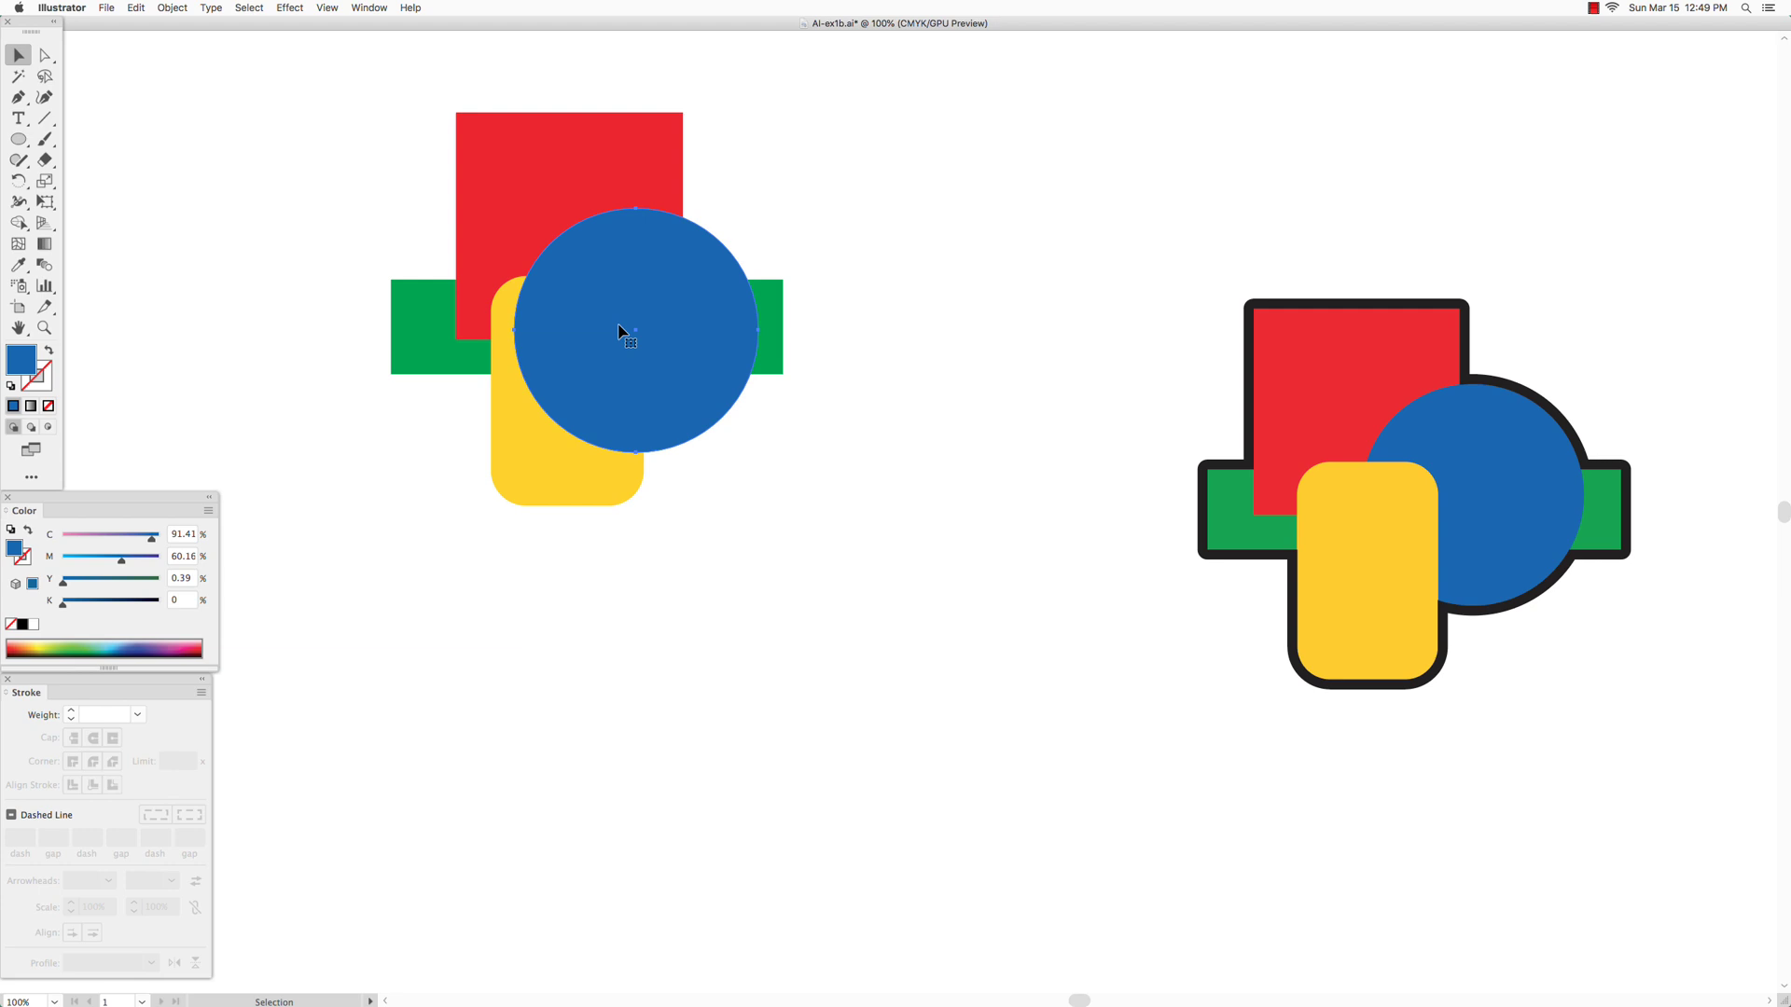
drag(623, 338, 625, 338)
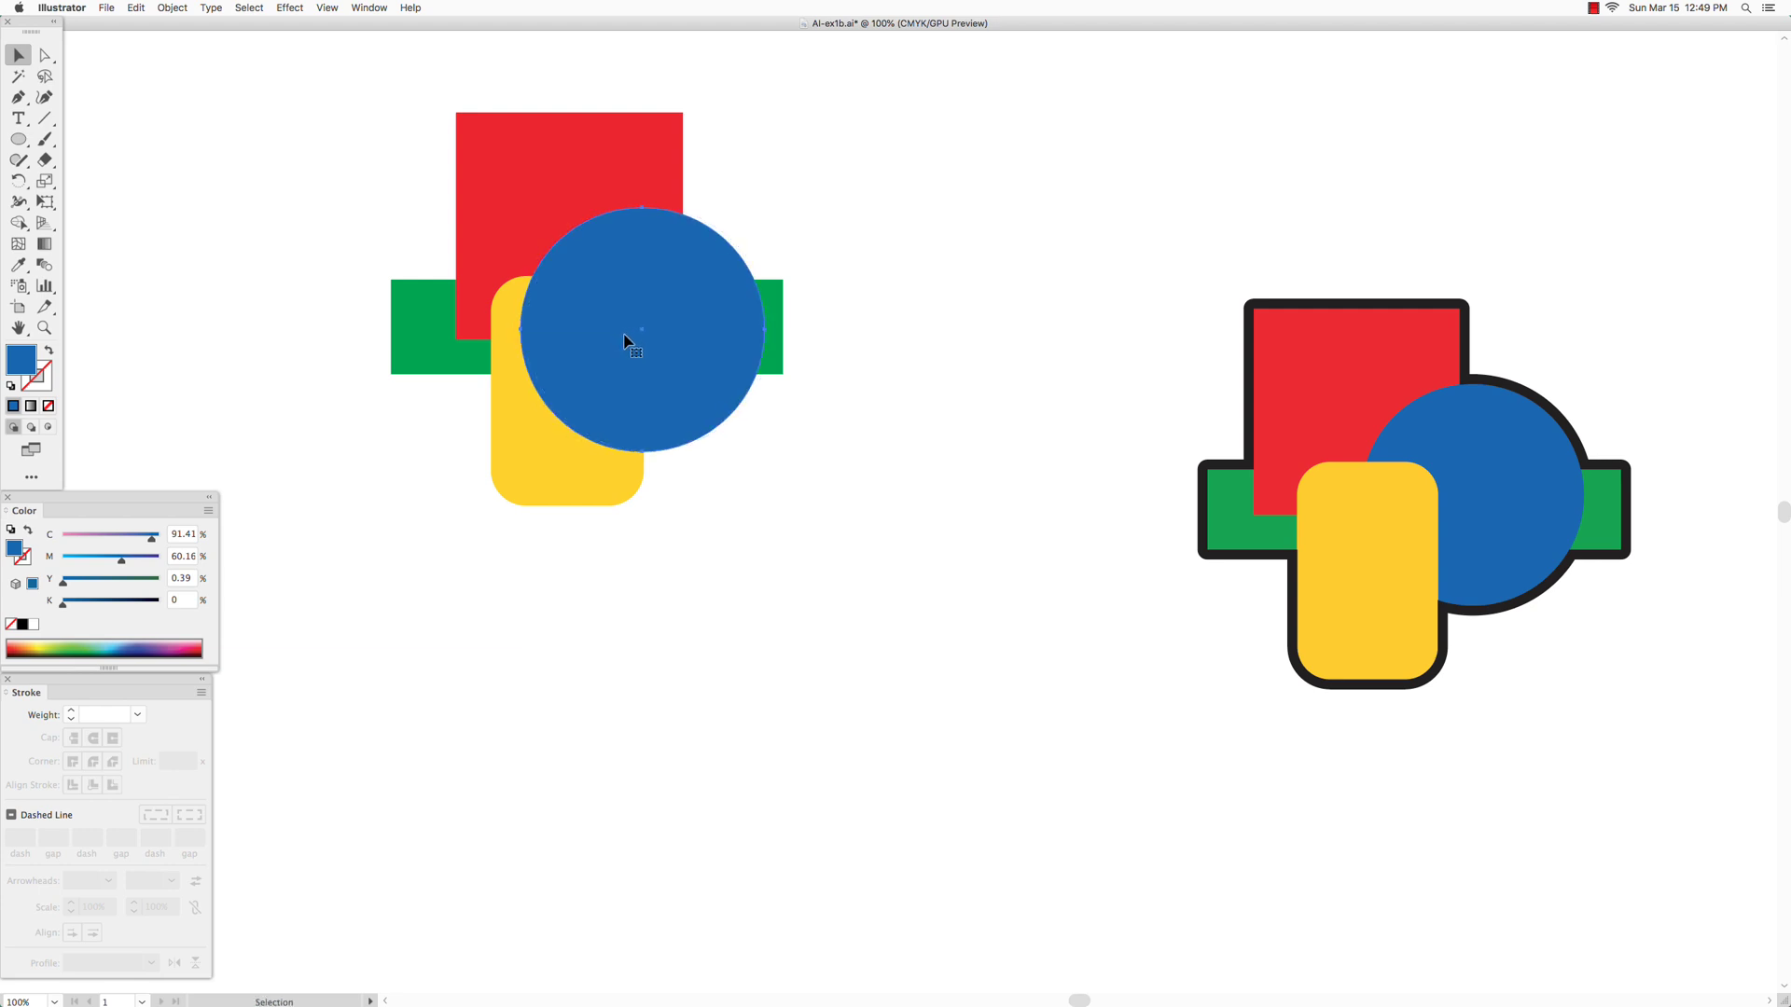
key(super+z)
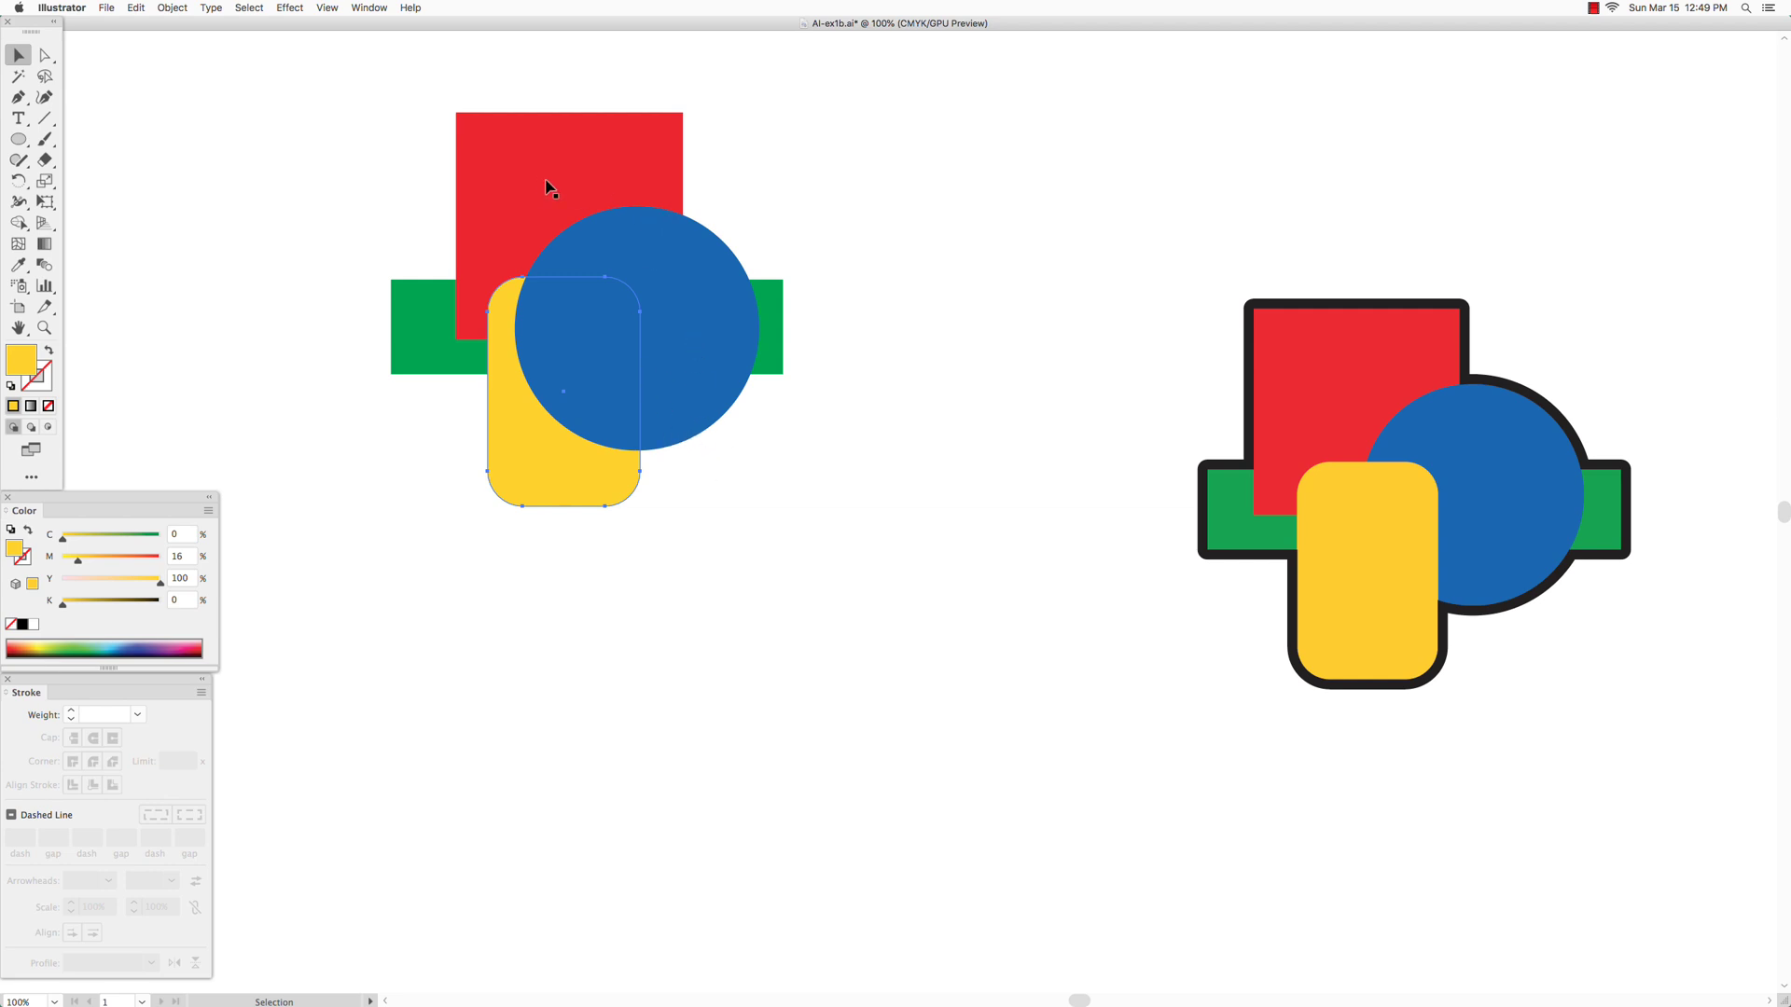
- Try Send Backward and Bring Forward on the yellow rounded rectangle, undoing the forward move
click(172, 8)
mouse_move(187, 39)
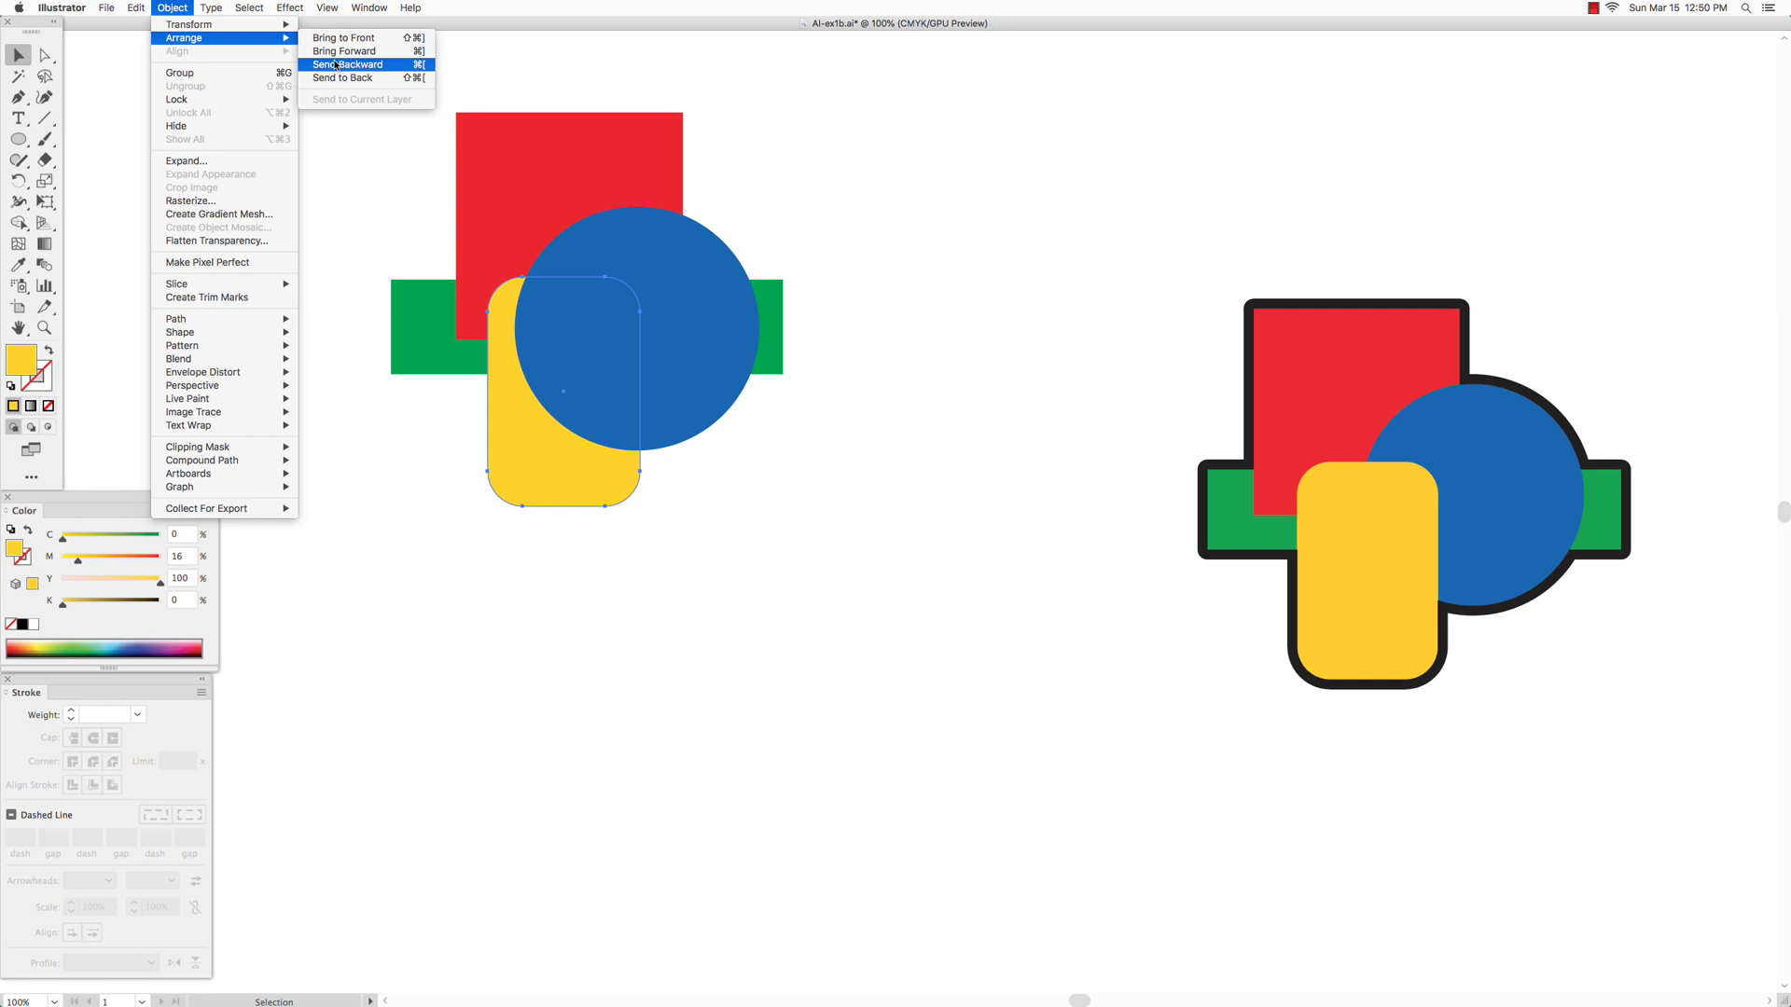
click(335, 65)
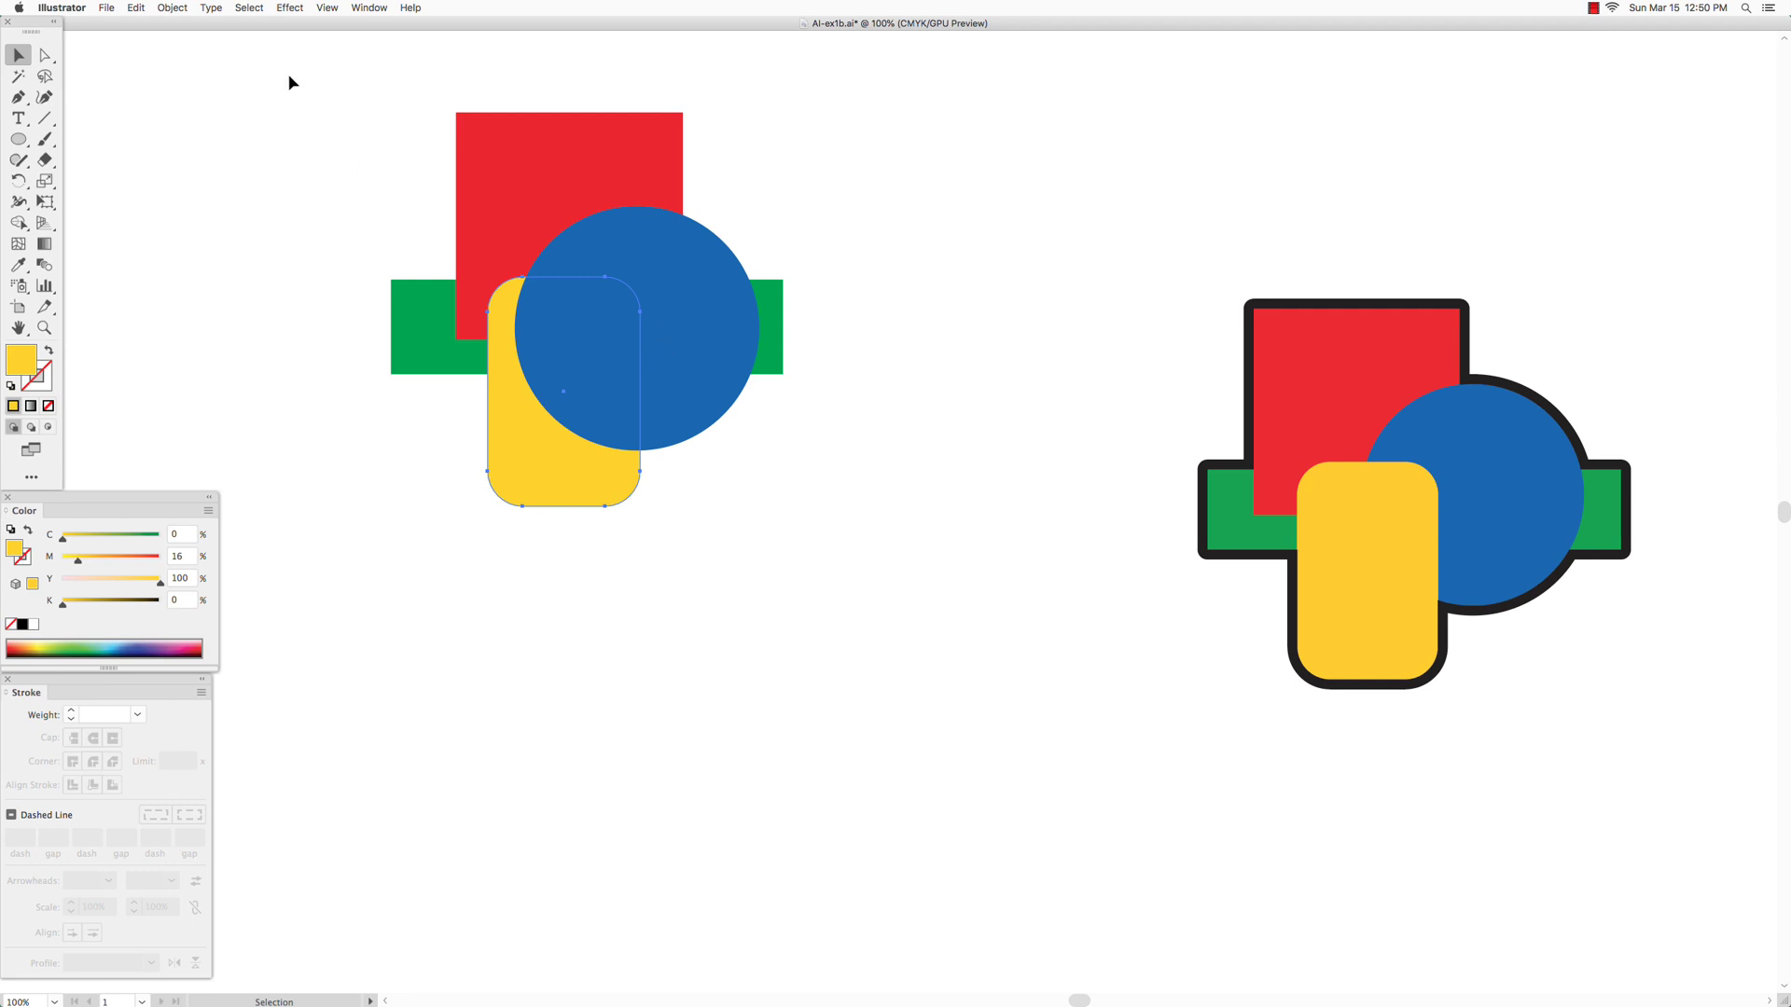
click(180, 5)
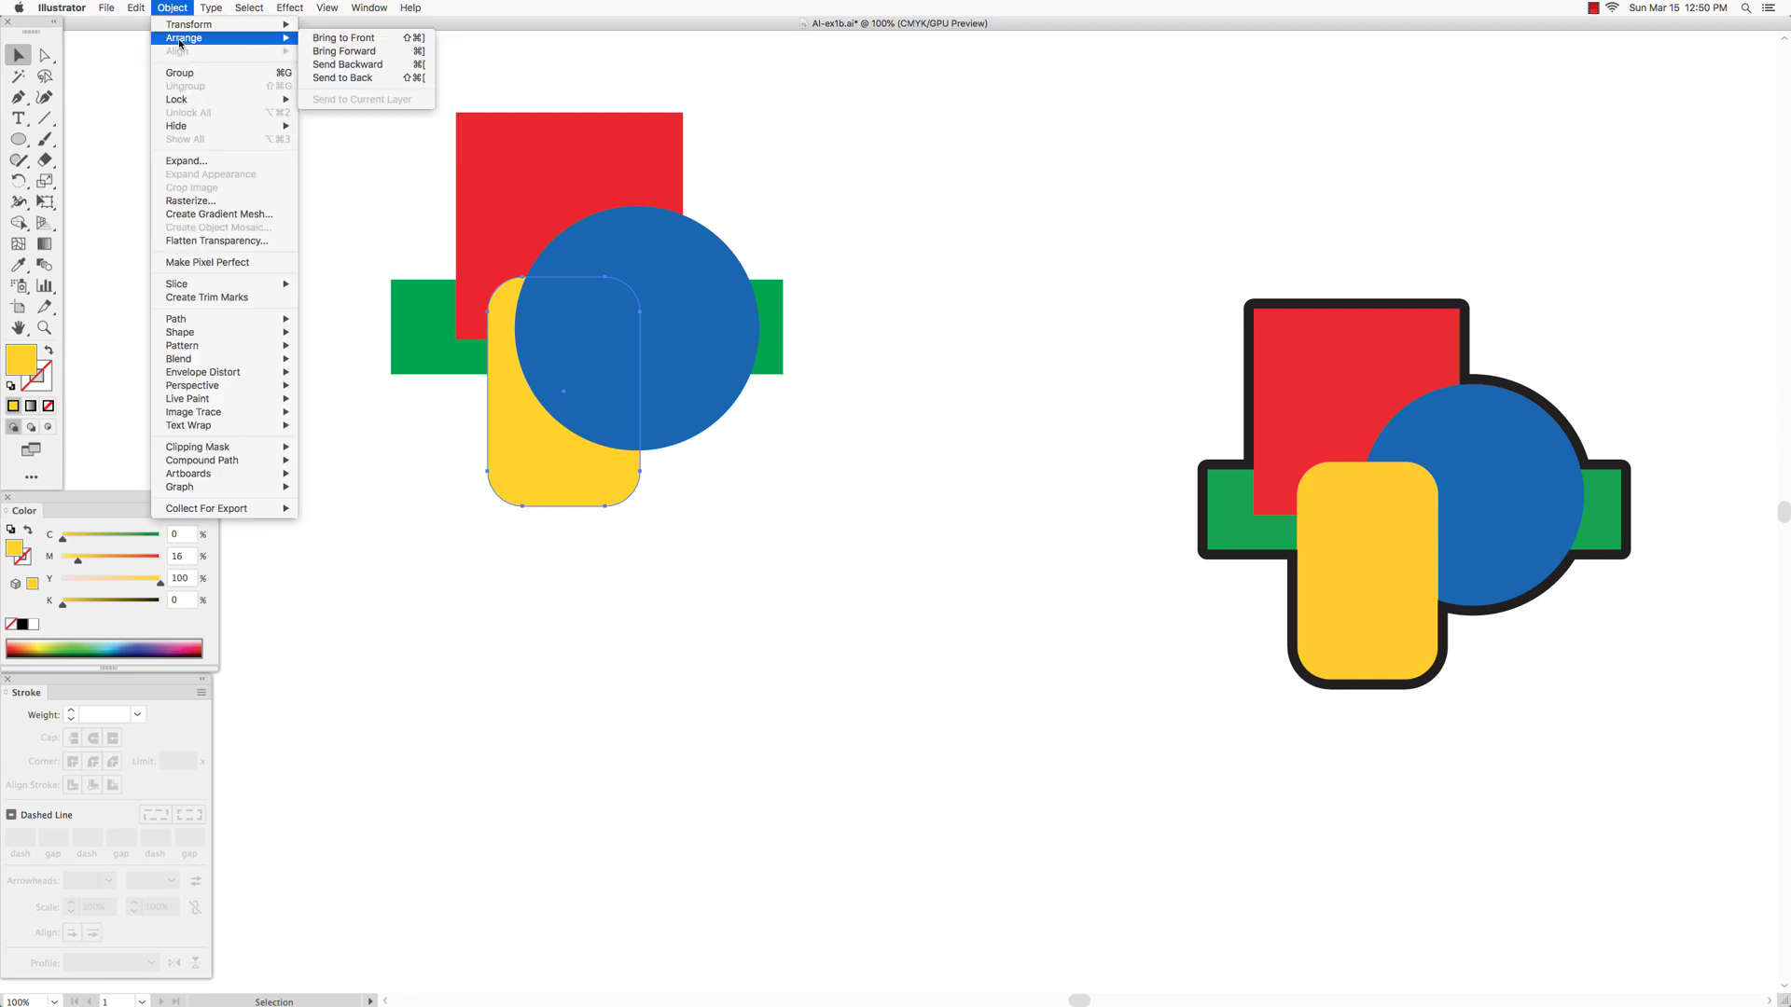
click(342, 53)
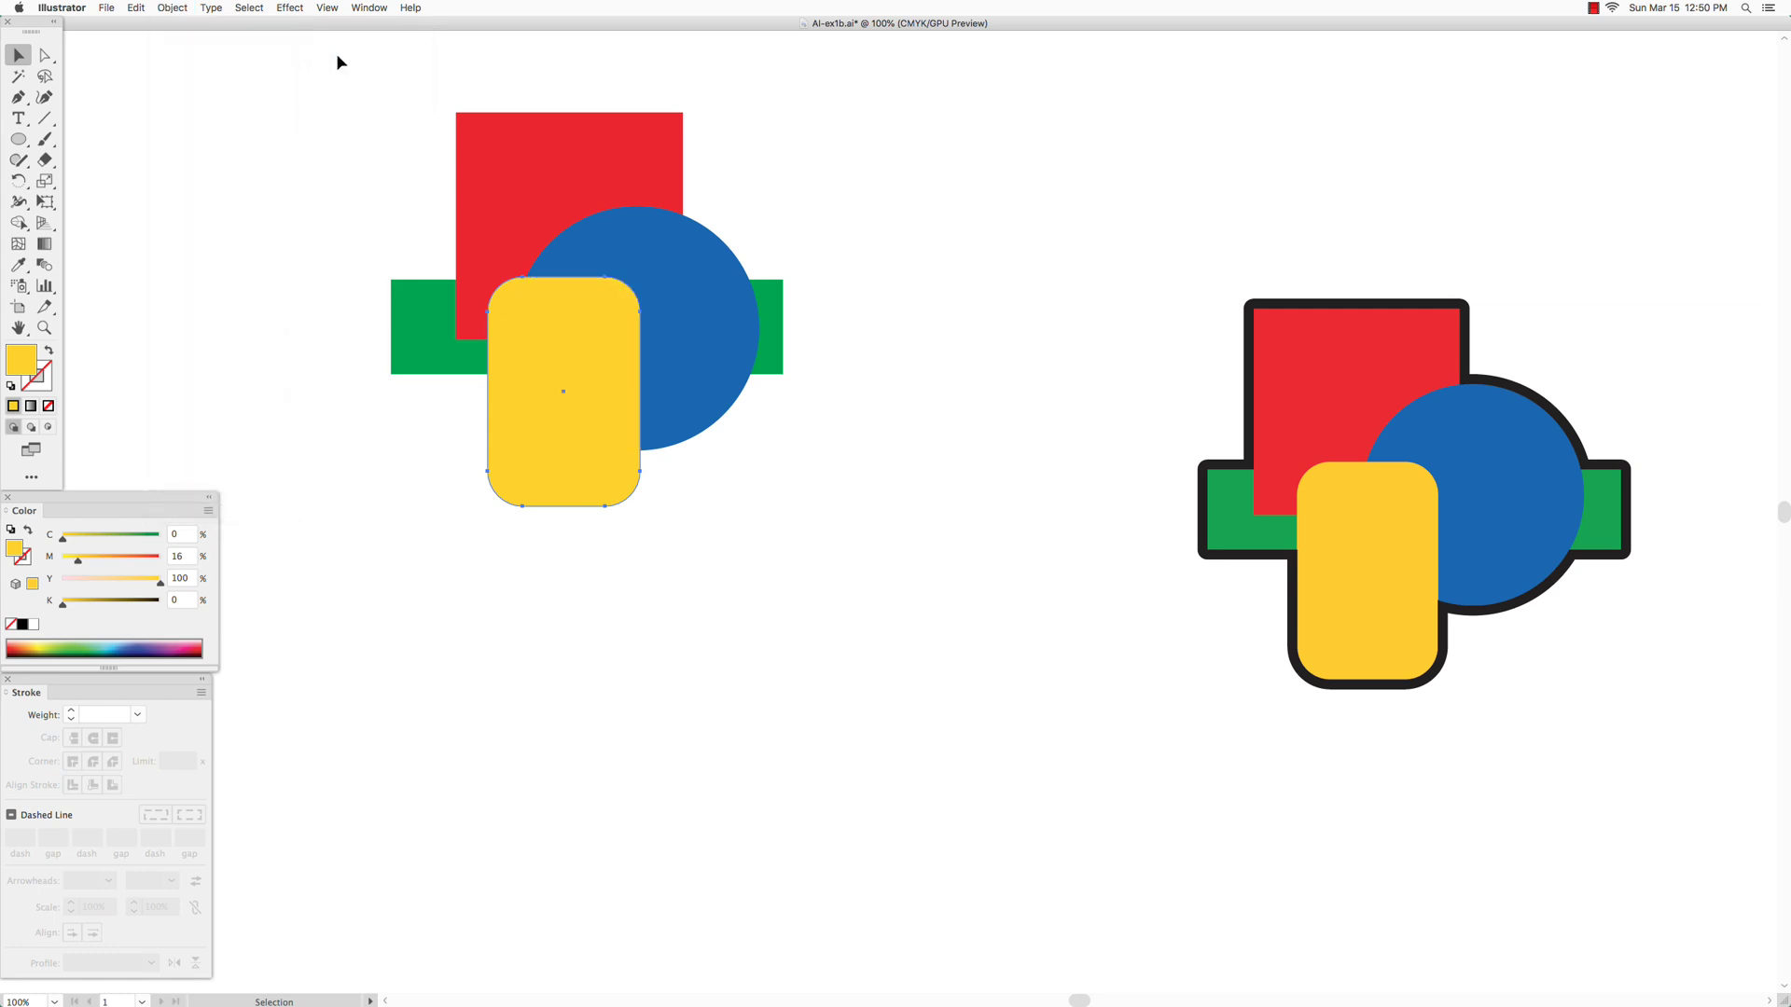
click(145, 7)
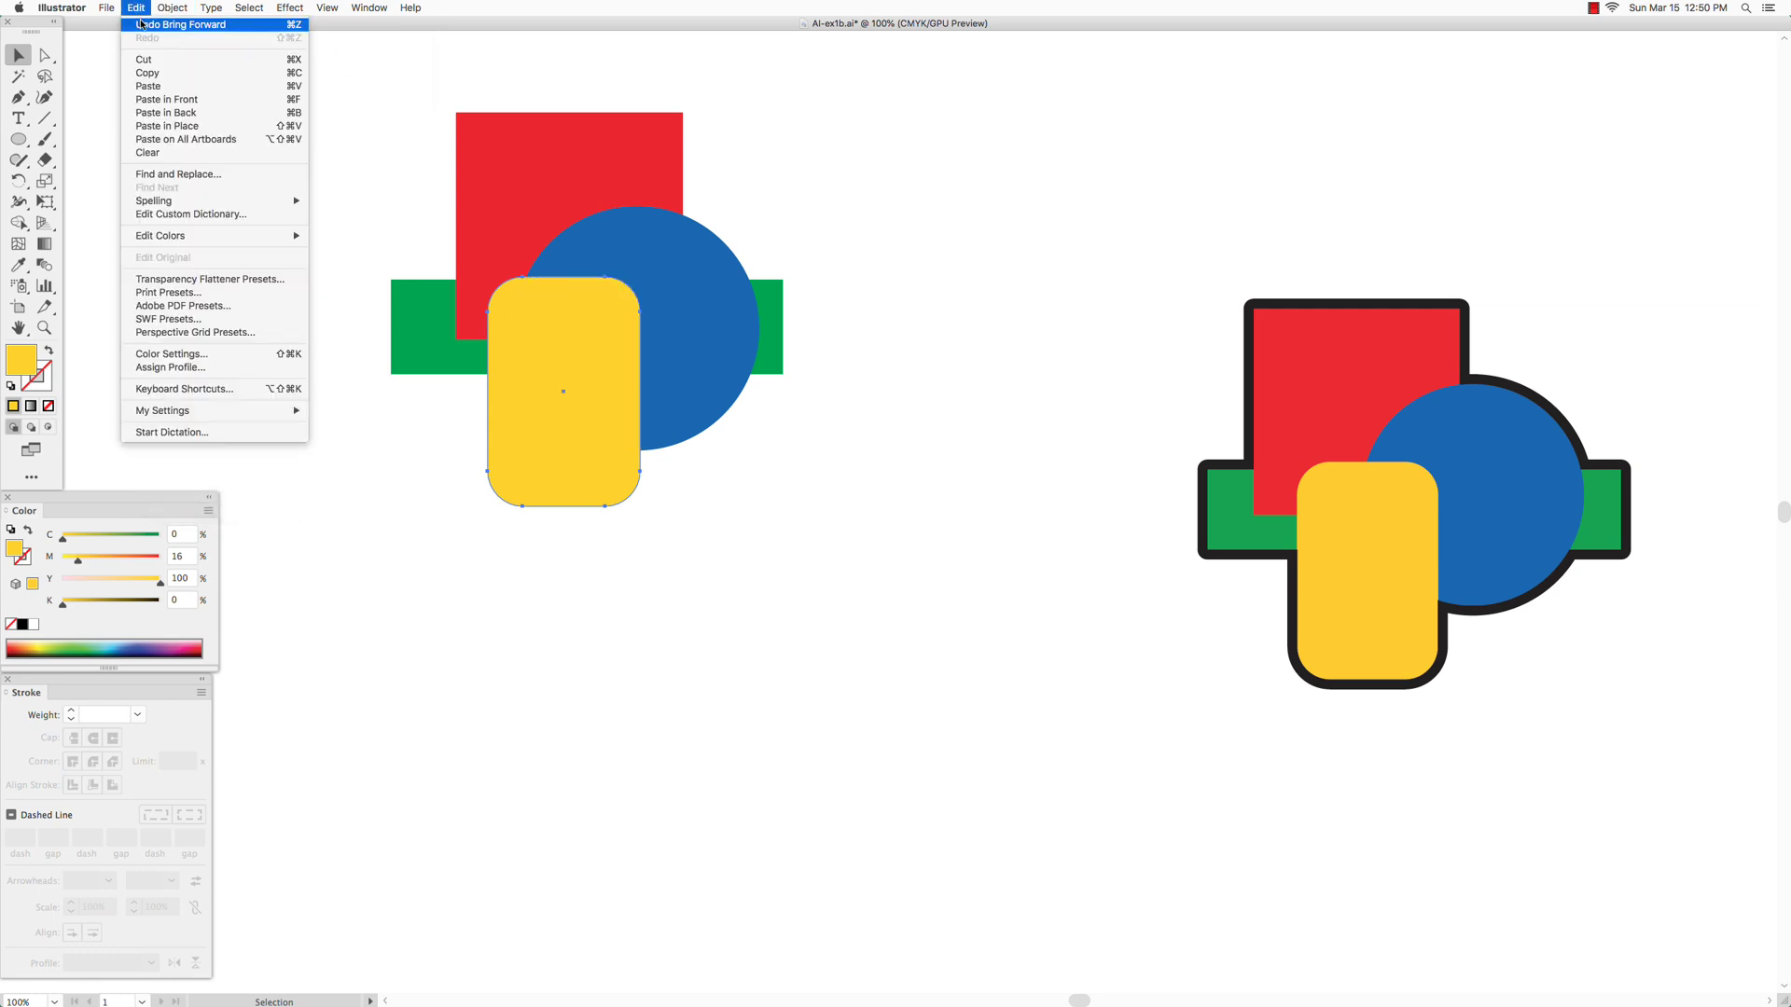
click(143, 25)
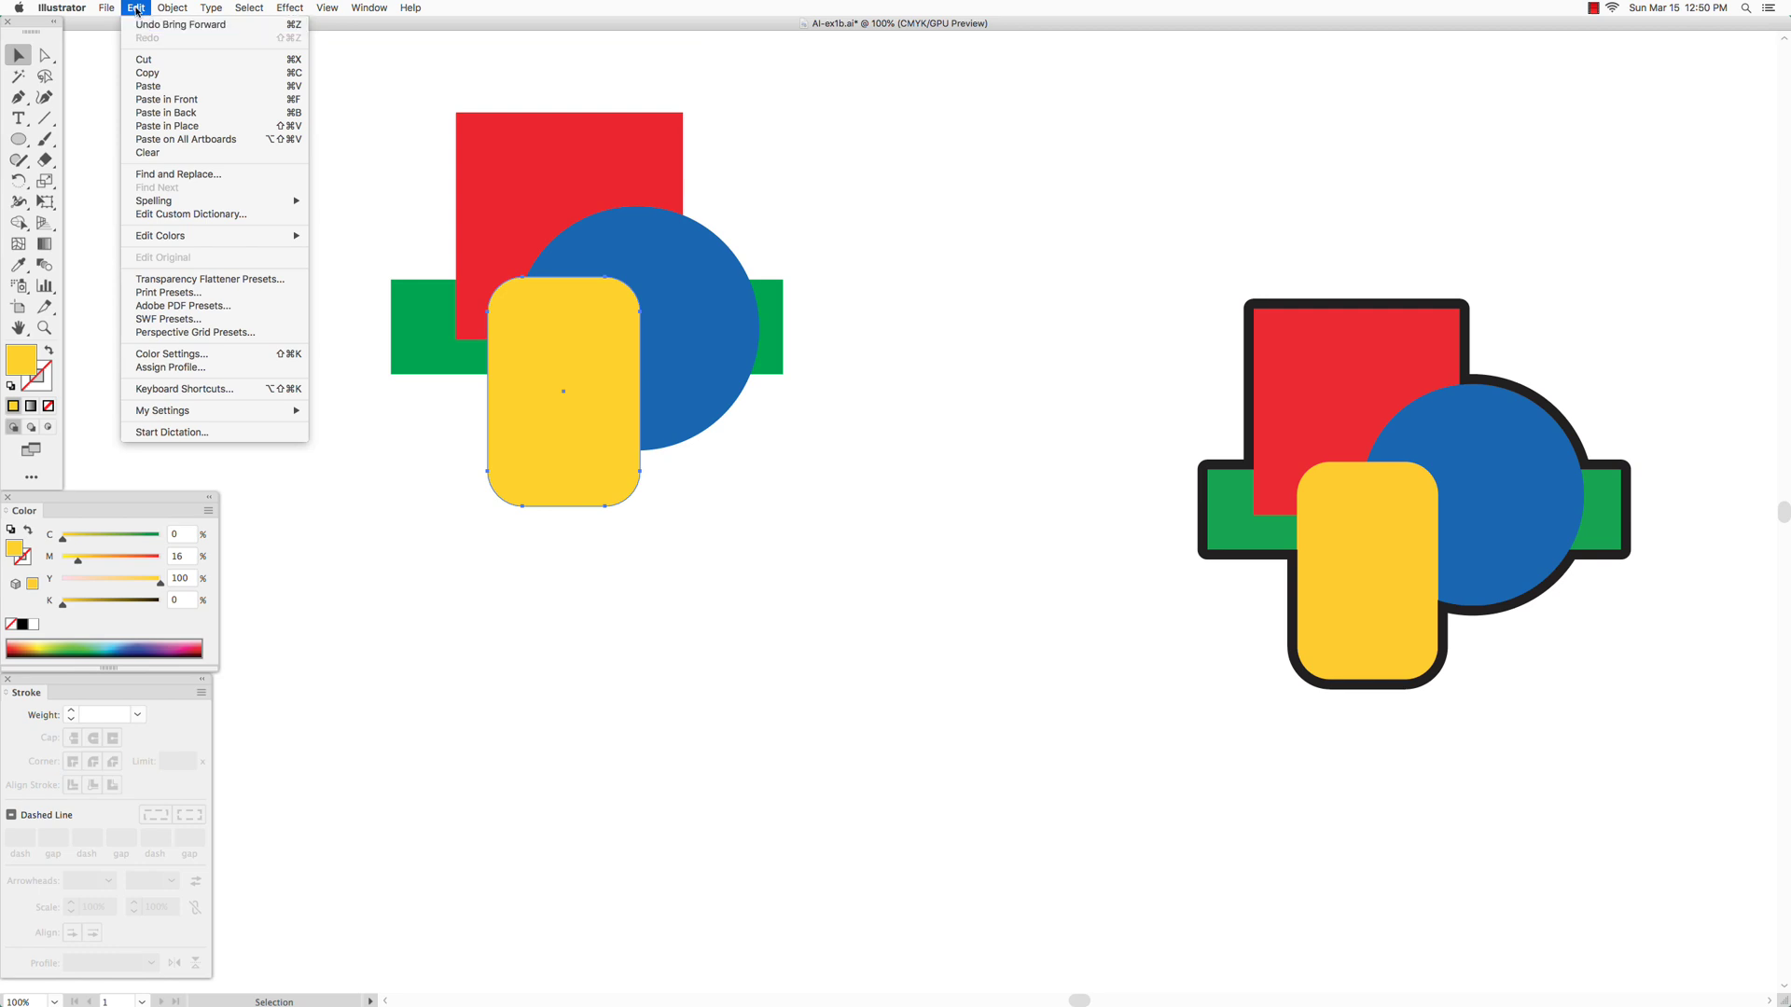
- Bring the yellow rounded rectangle in front of the blue circle, then further forward
click(173, 8)
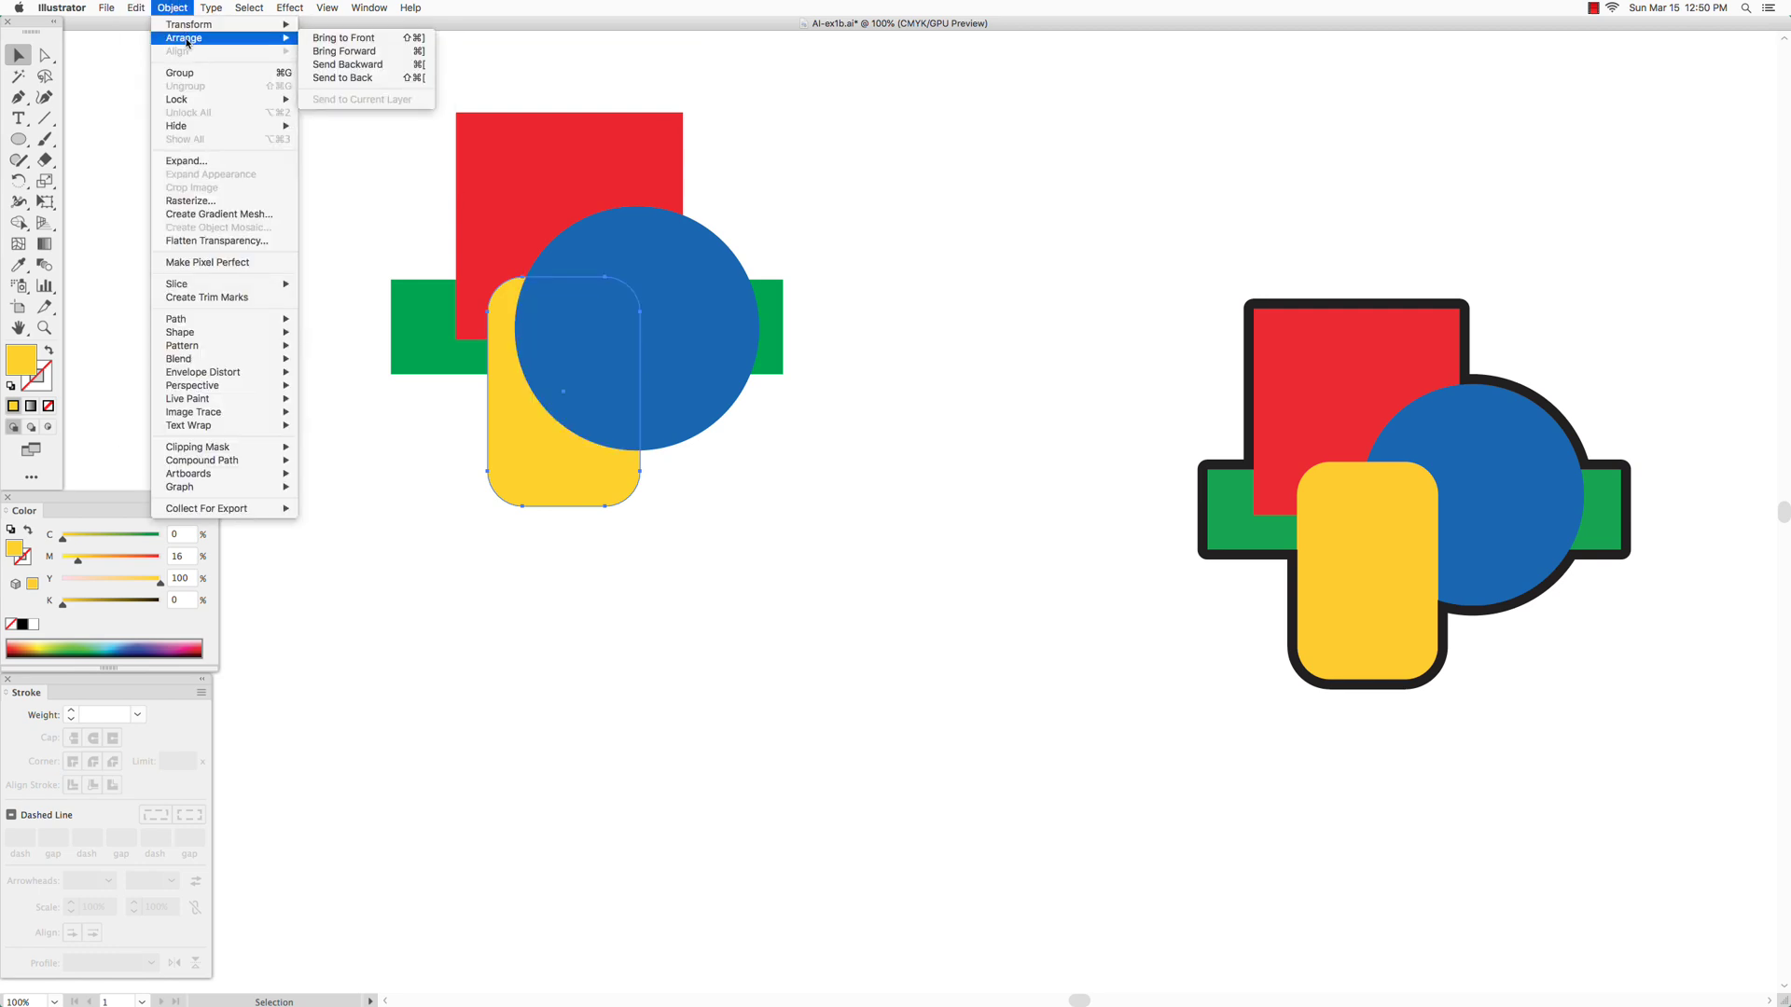
mouse_move(245, 41)
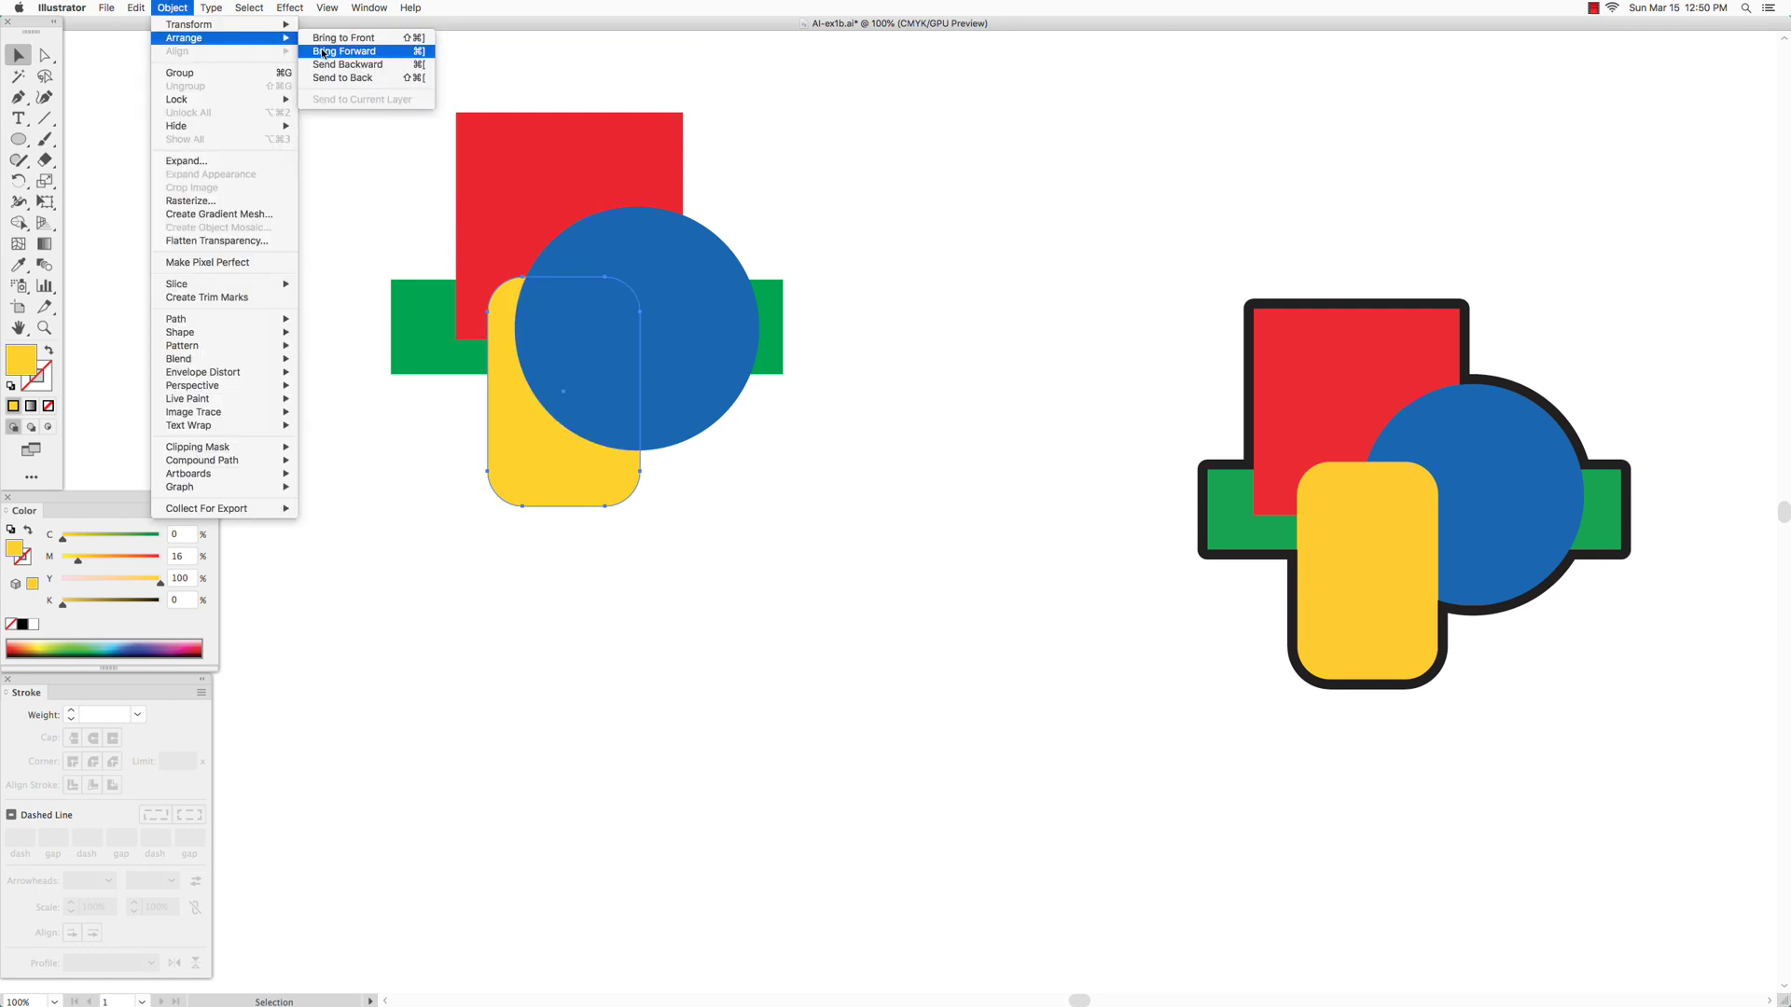
click(446, 186)
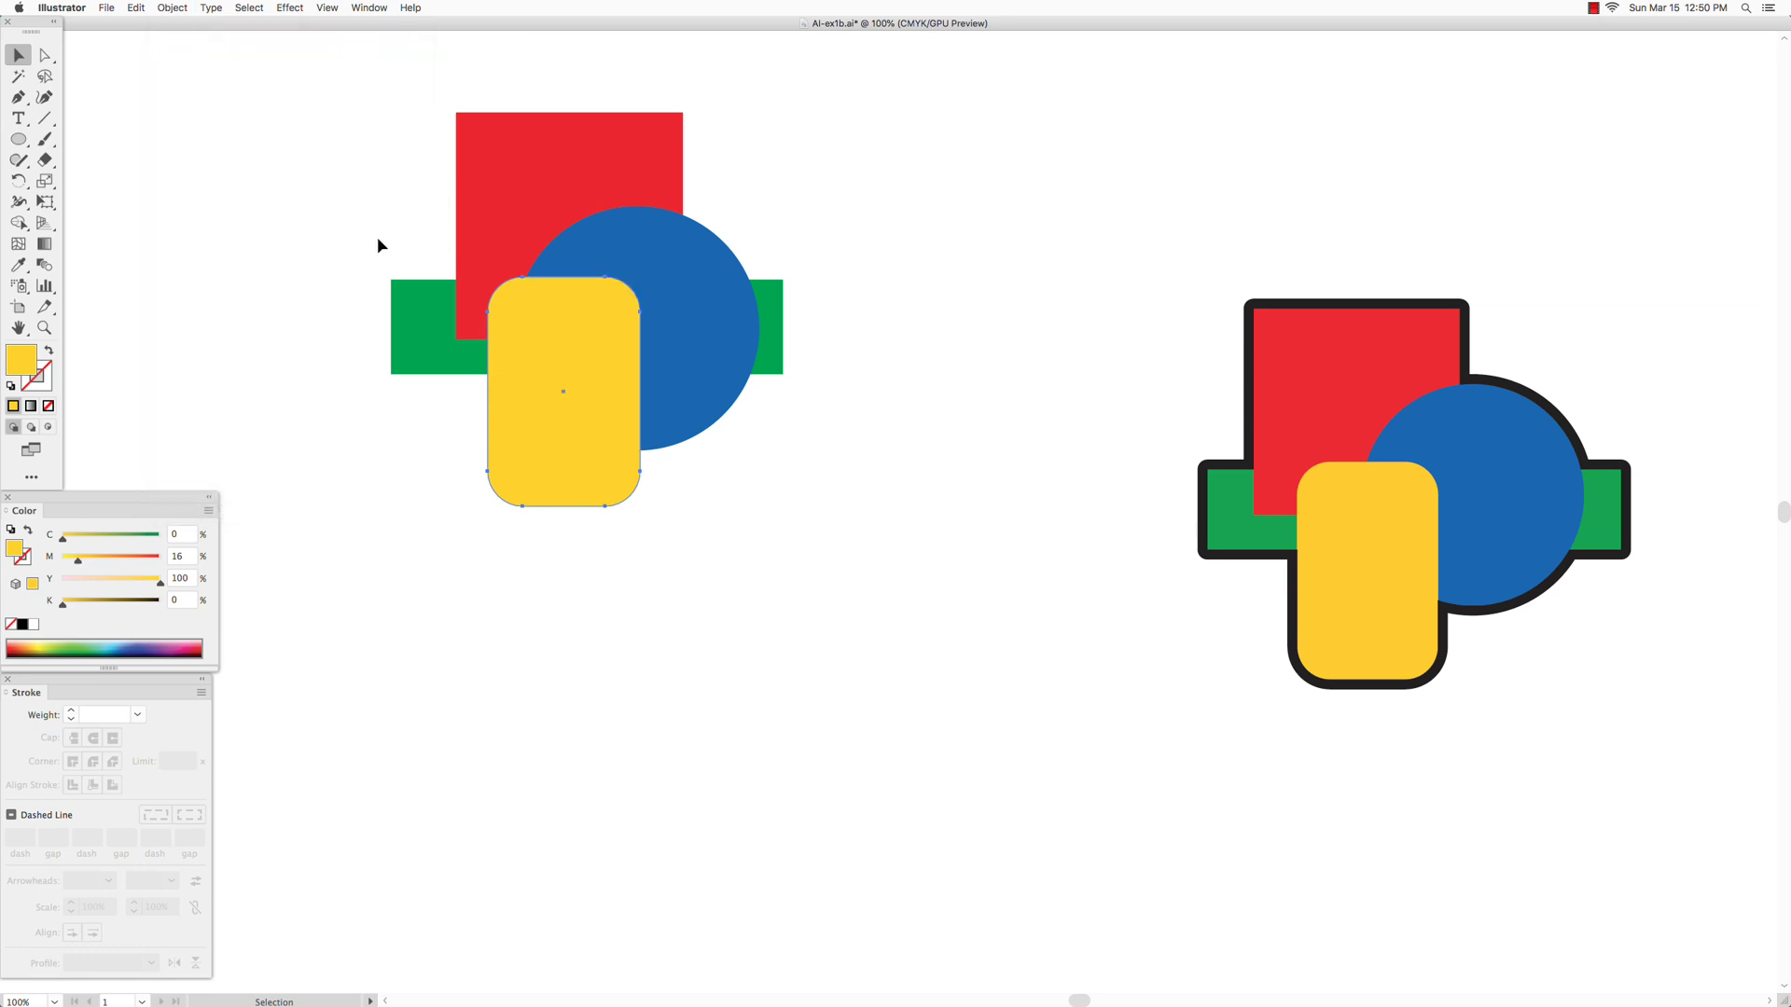
click(172, 7)
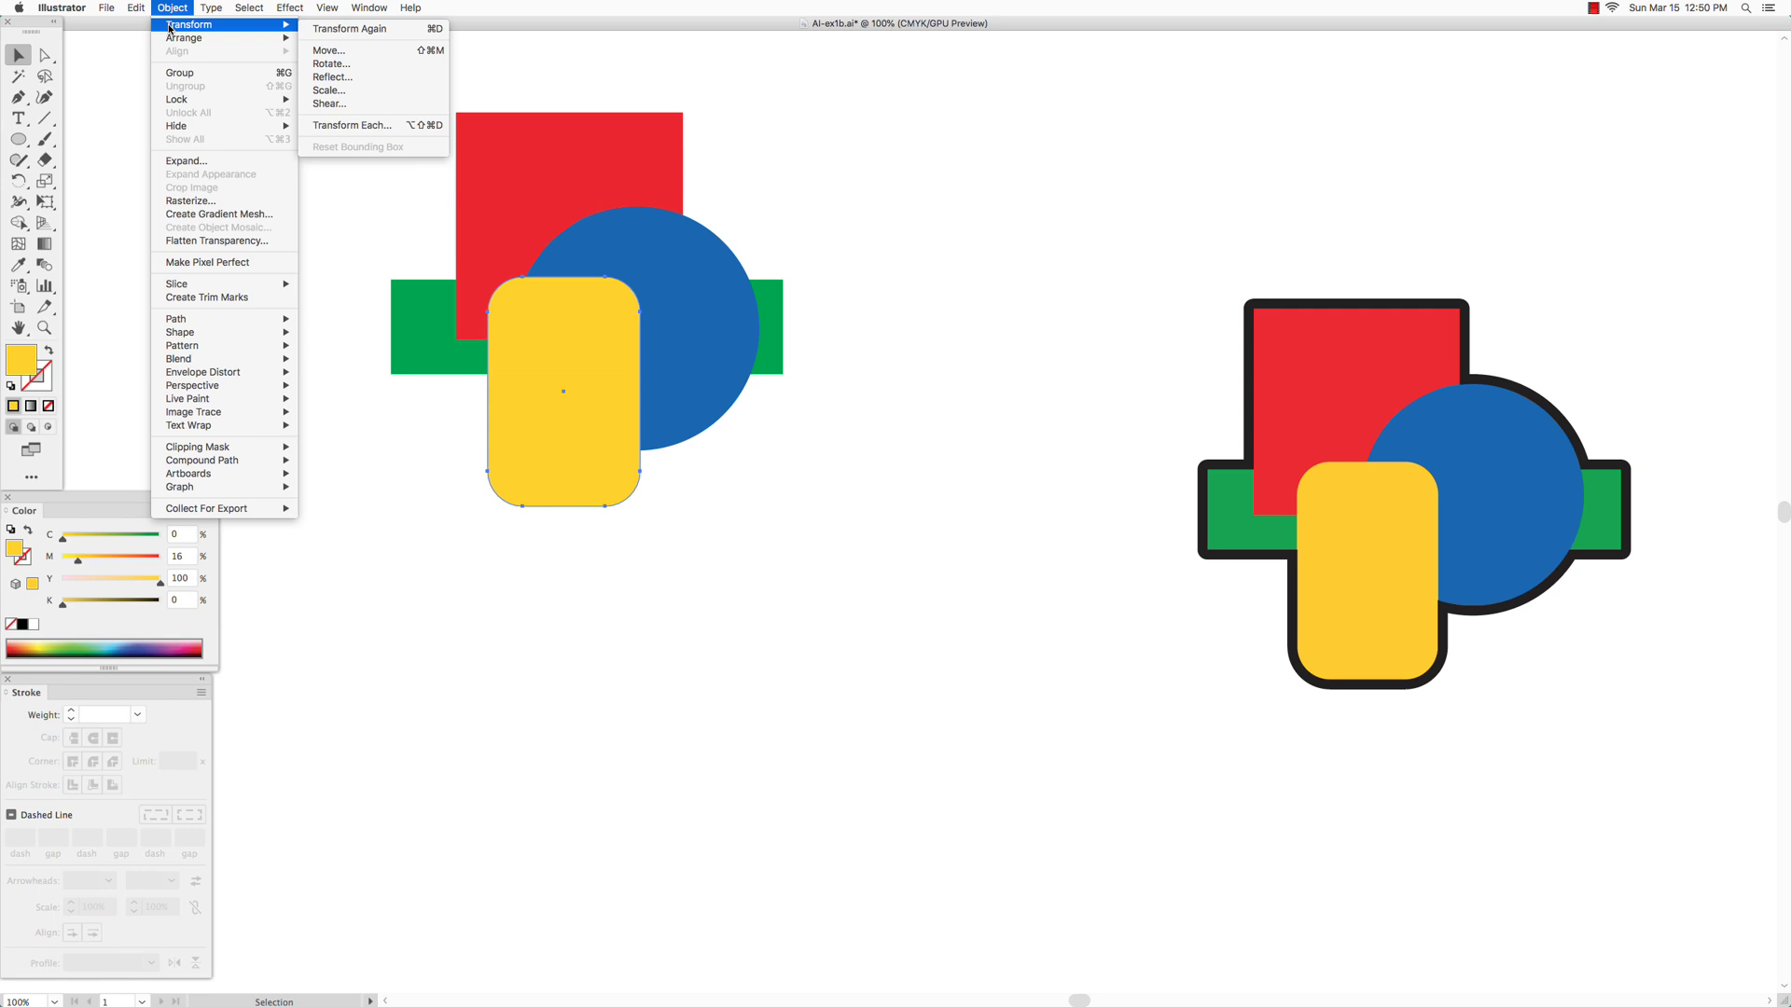
mouse_move(170, 38)
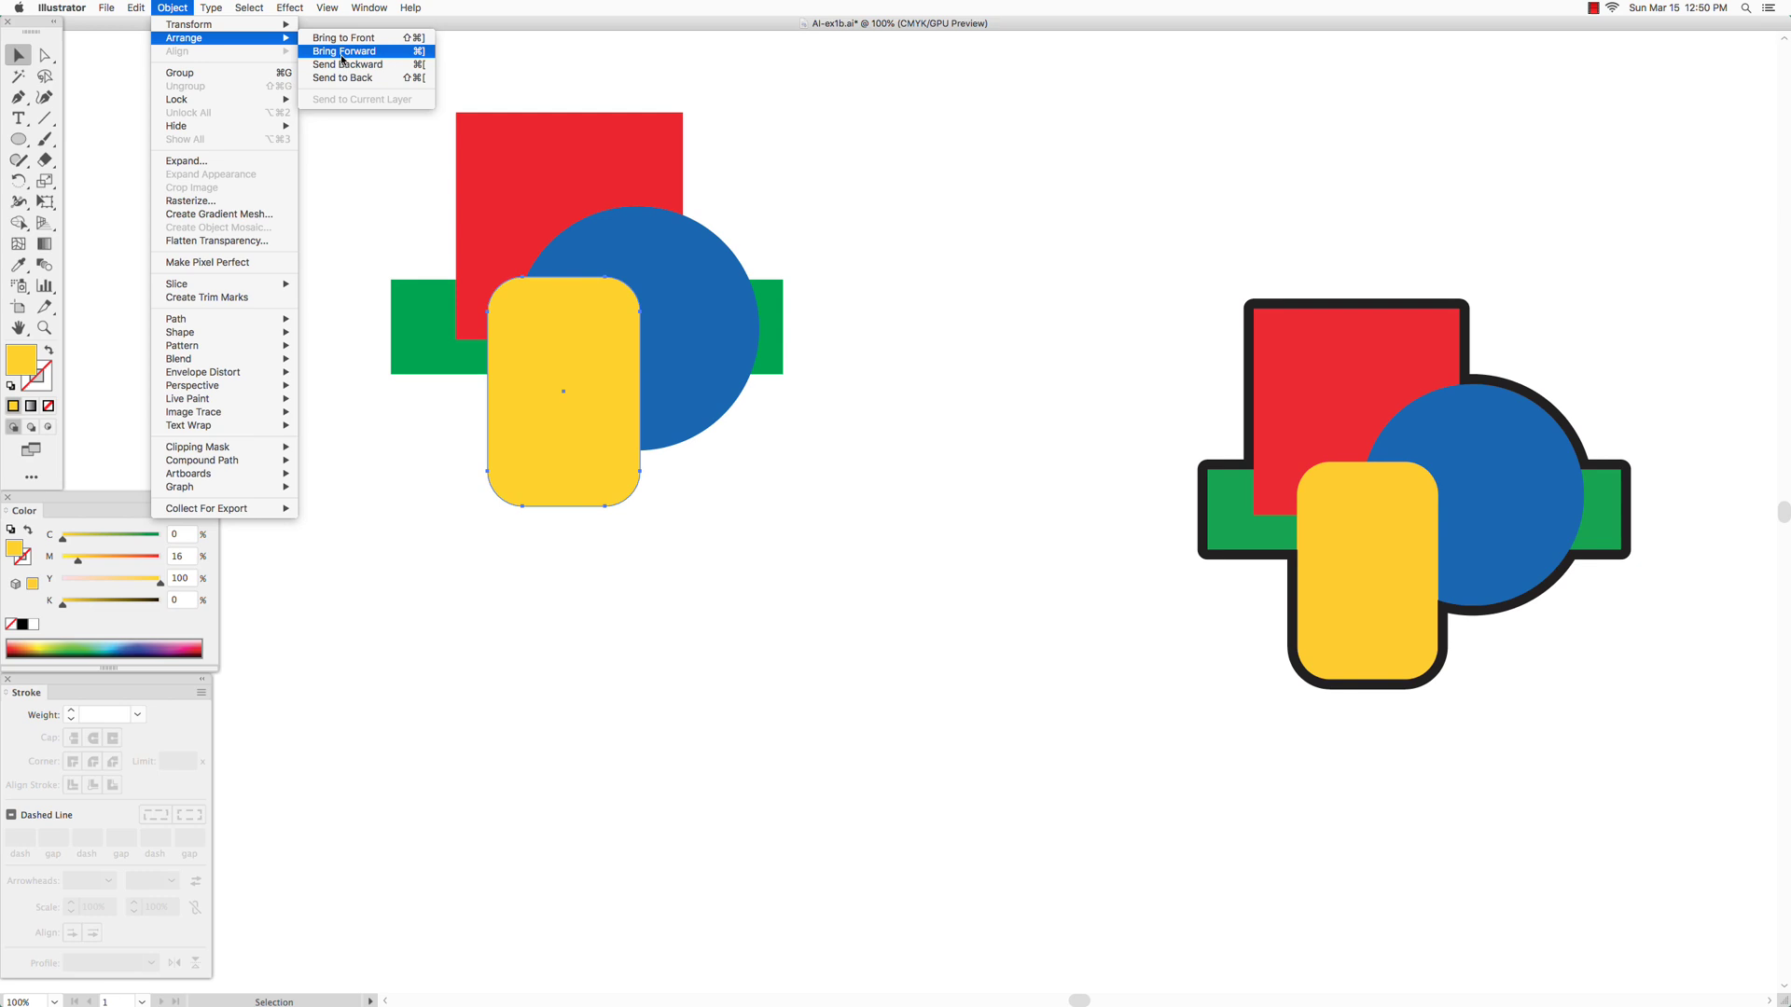
click(277, 37)
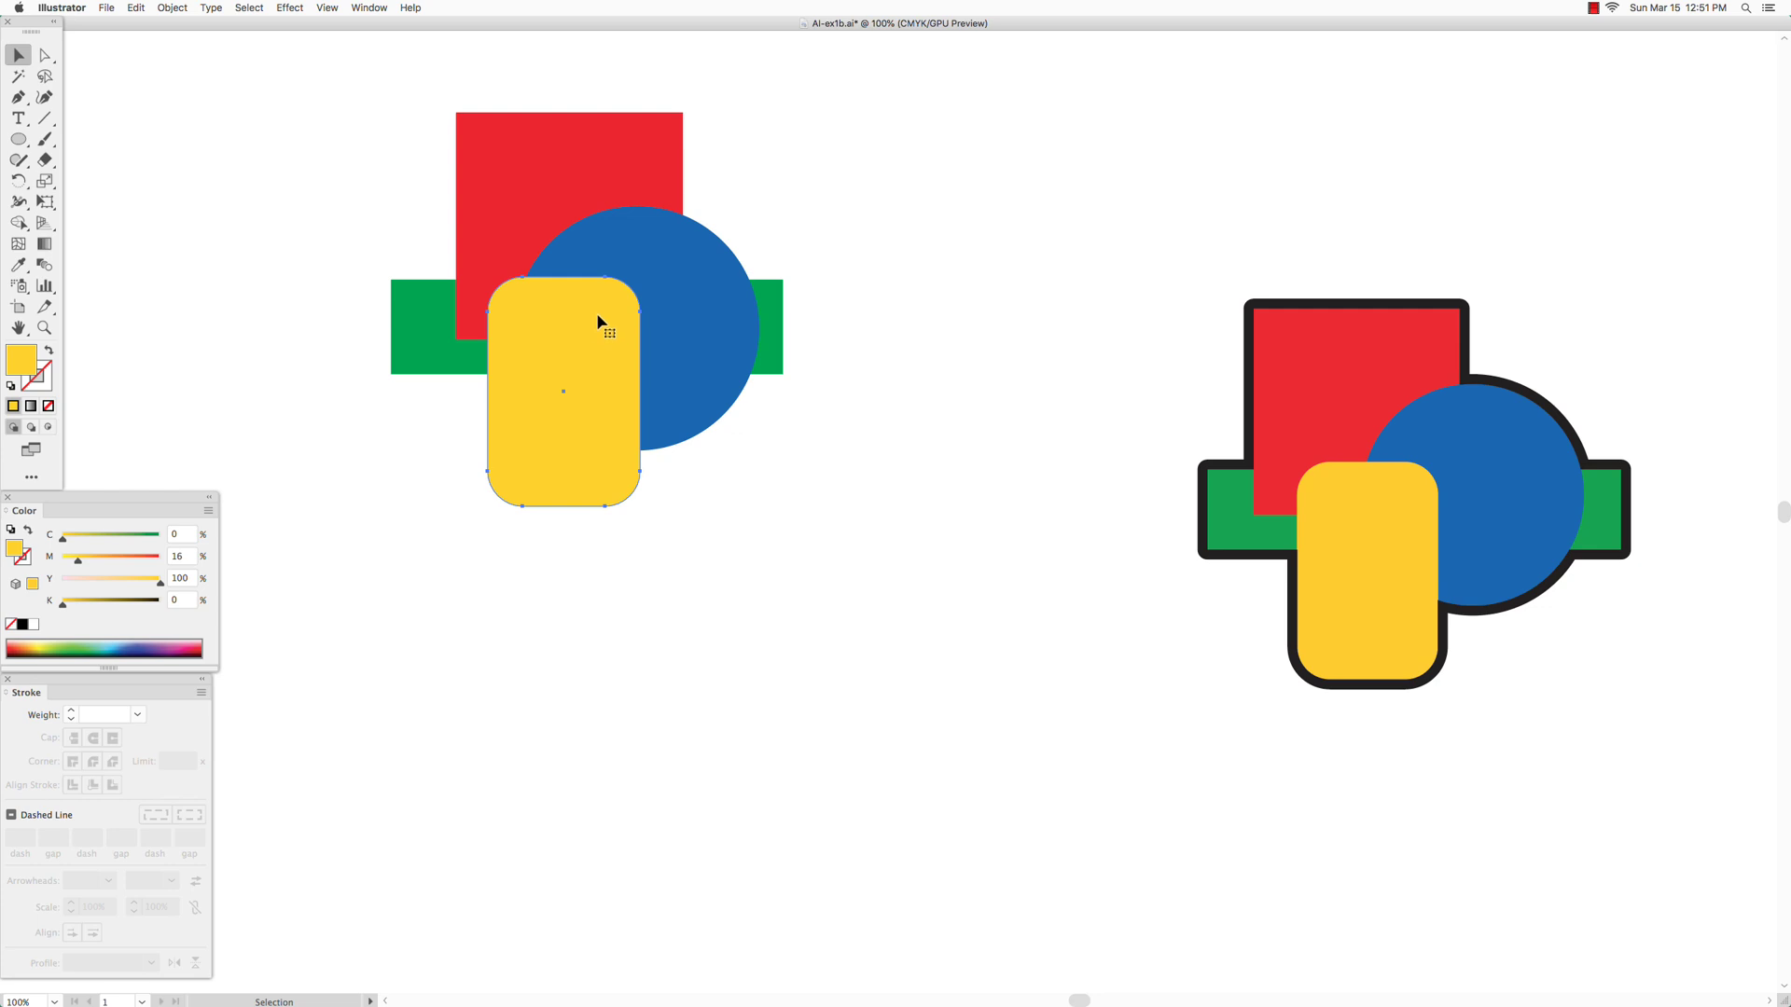
- Send the yellow rounded rectangle to the back of the stack and deselect everything
click(137, 8)
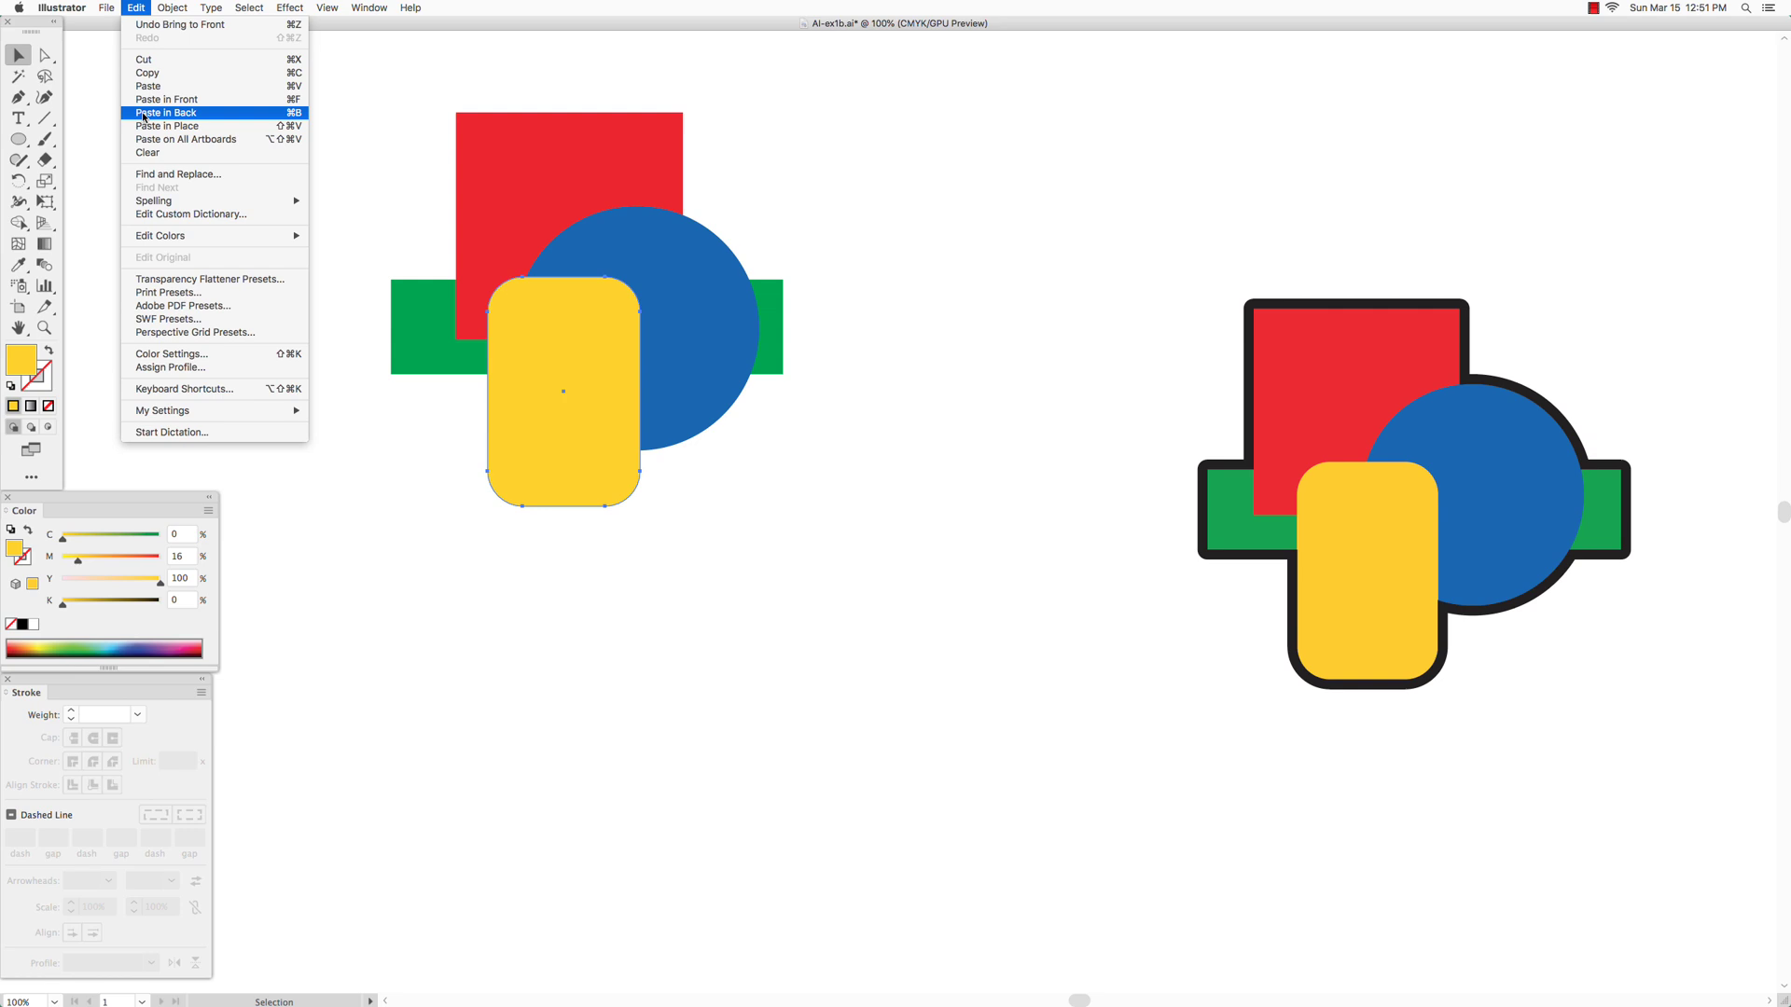
click(141, 7)
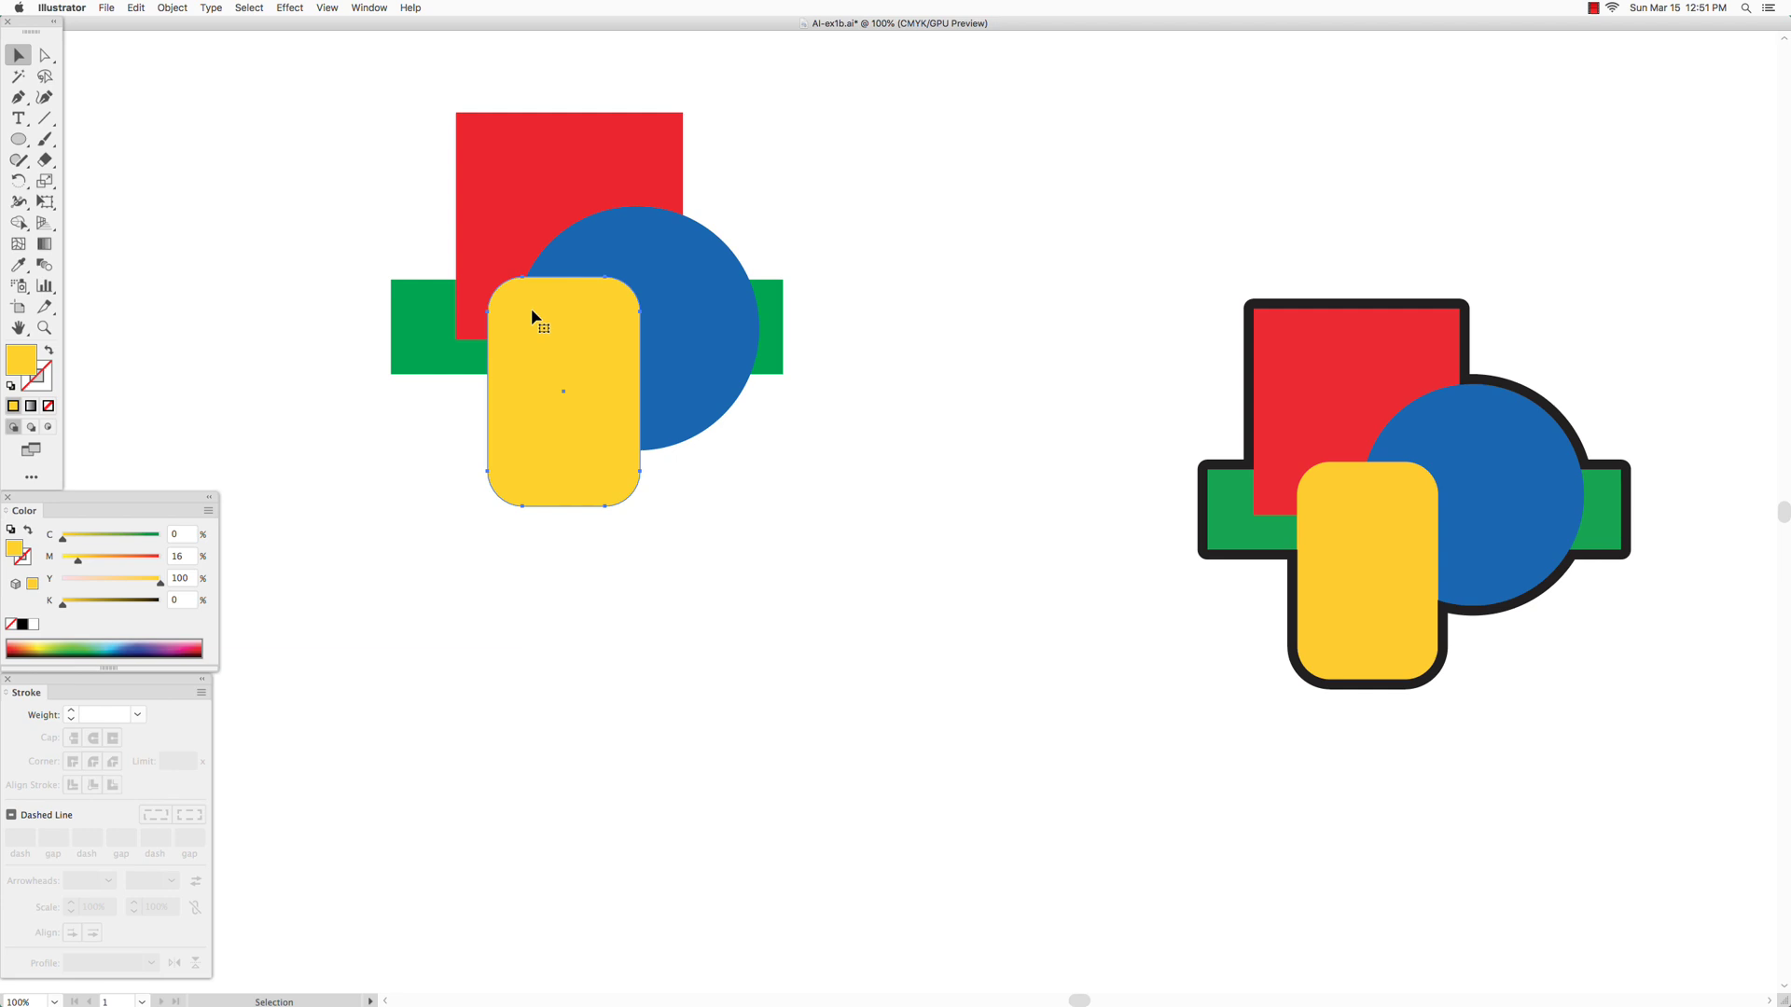
click(171, 7)
mouse_move(224, 24)
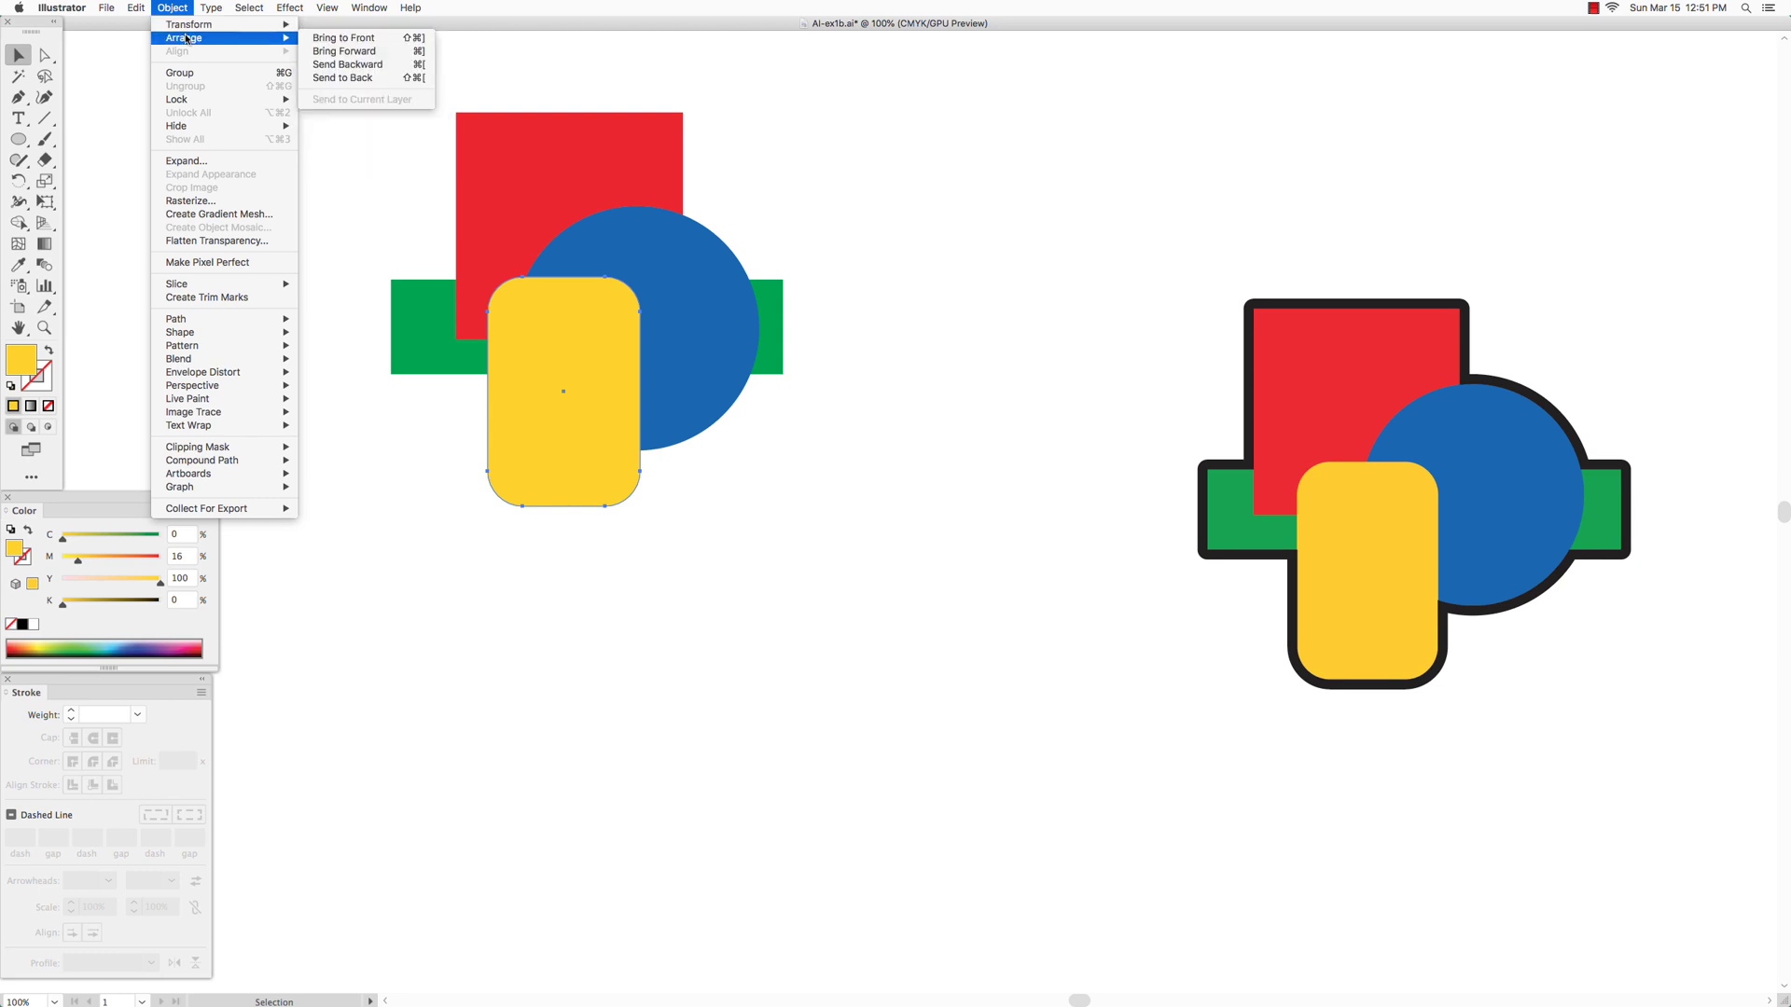
click(335, 78)
click(343, 127)
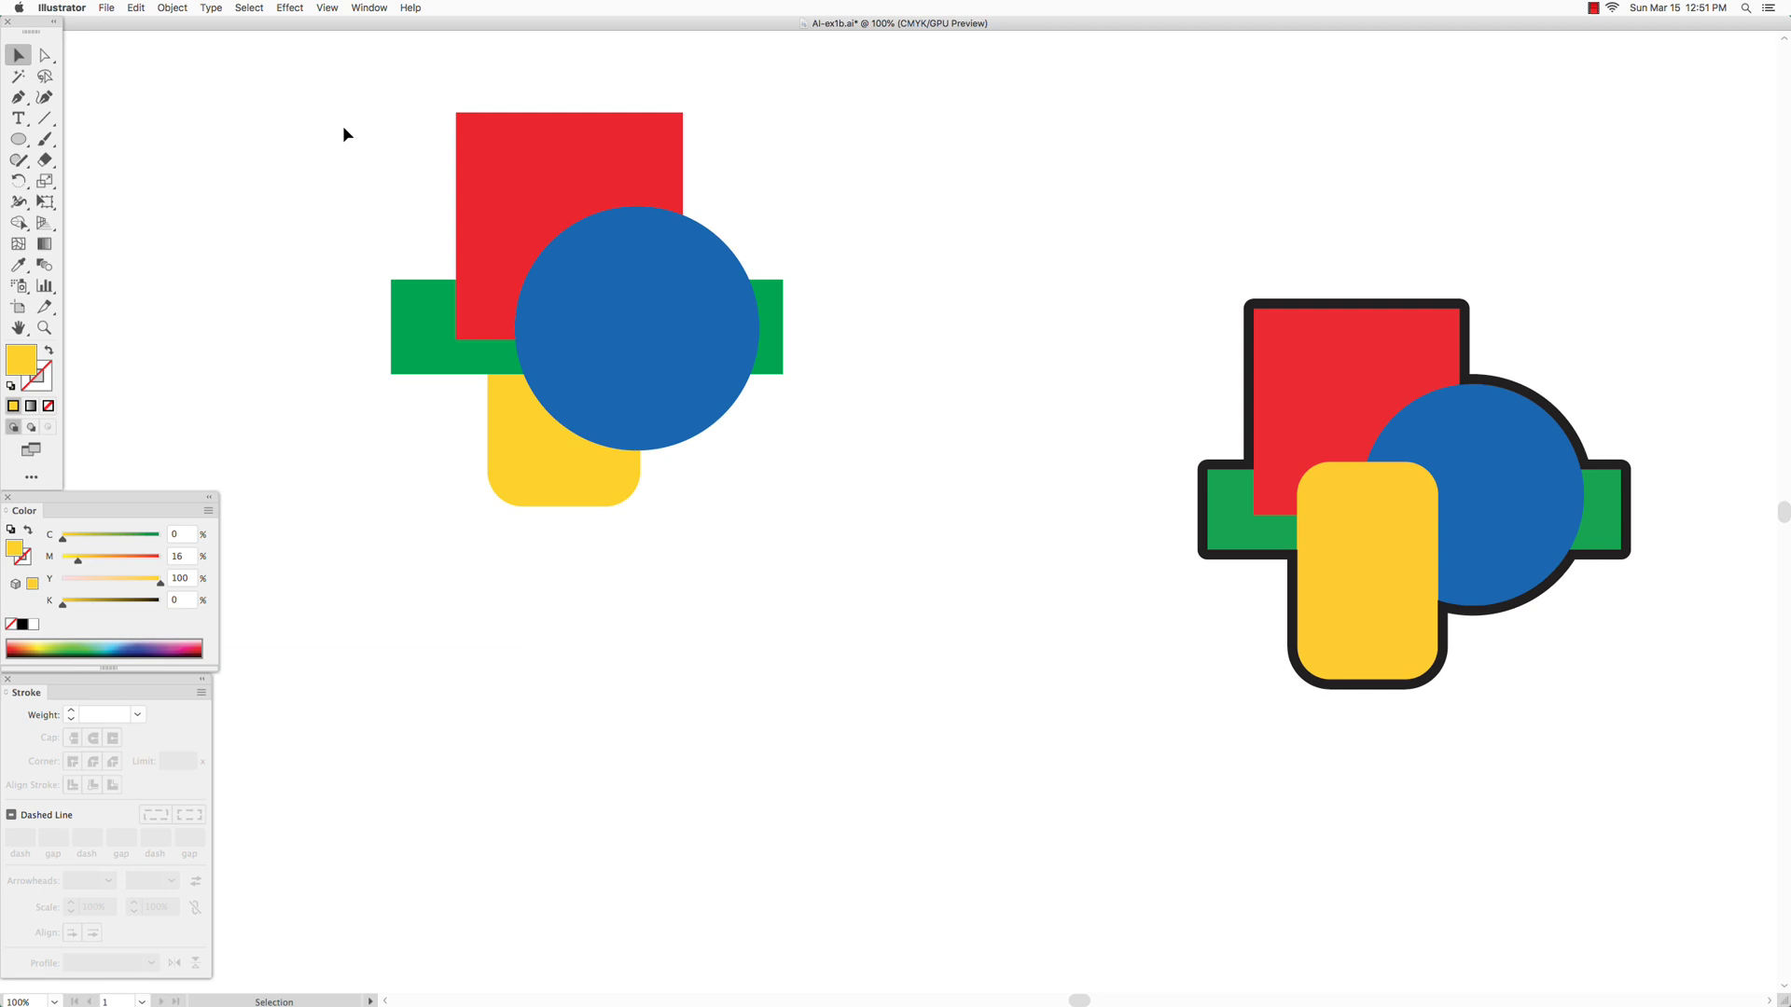
- Select the yellow rounded rectangle and cut it from the artwork
click(524, 403)
click(487, 267)
click(587, 380)
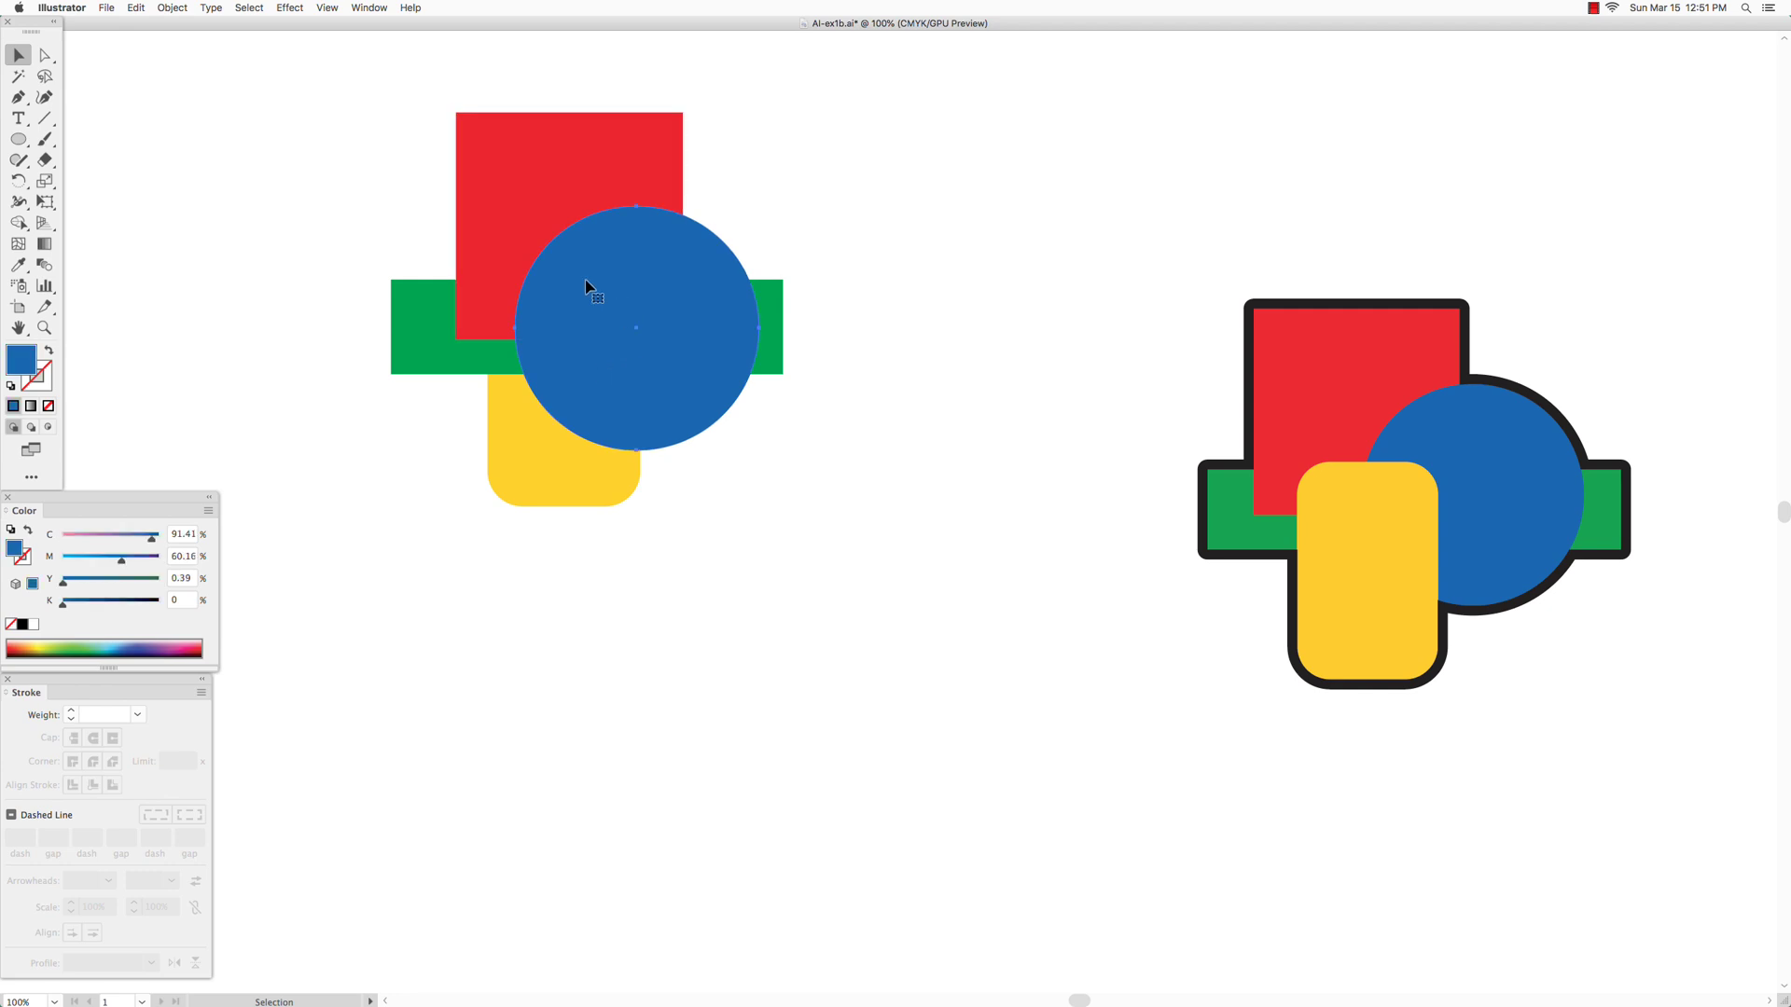
click(538, 441)
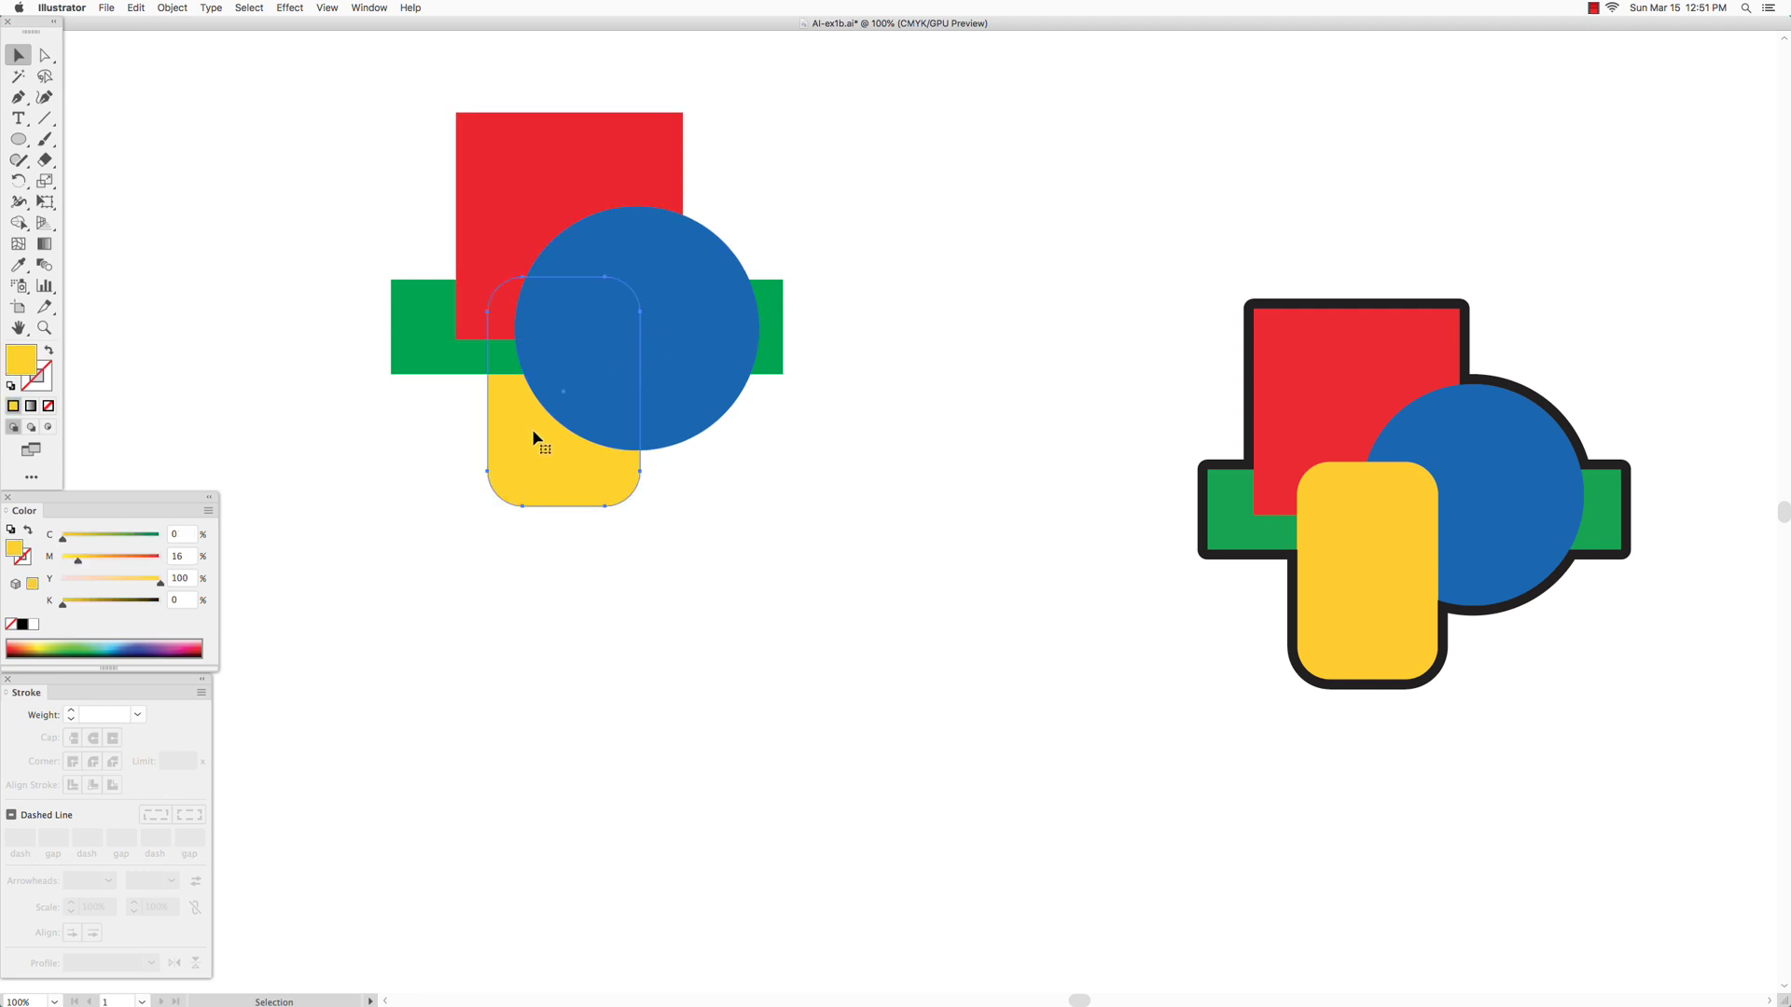
click(138, 8)
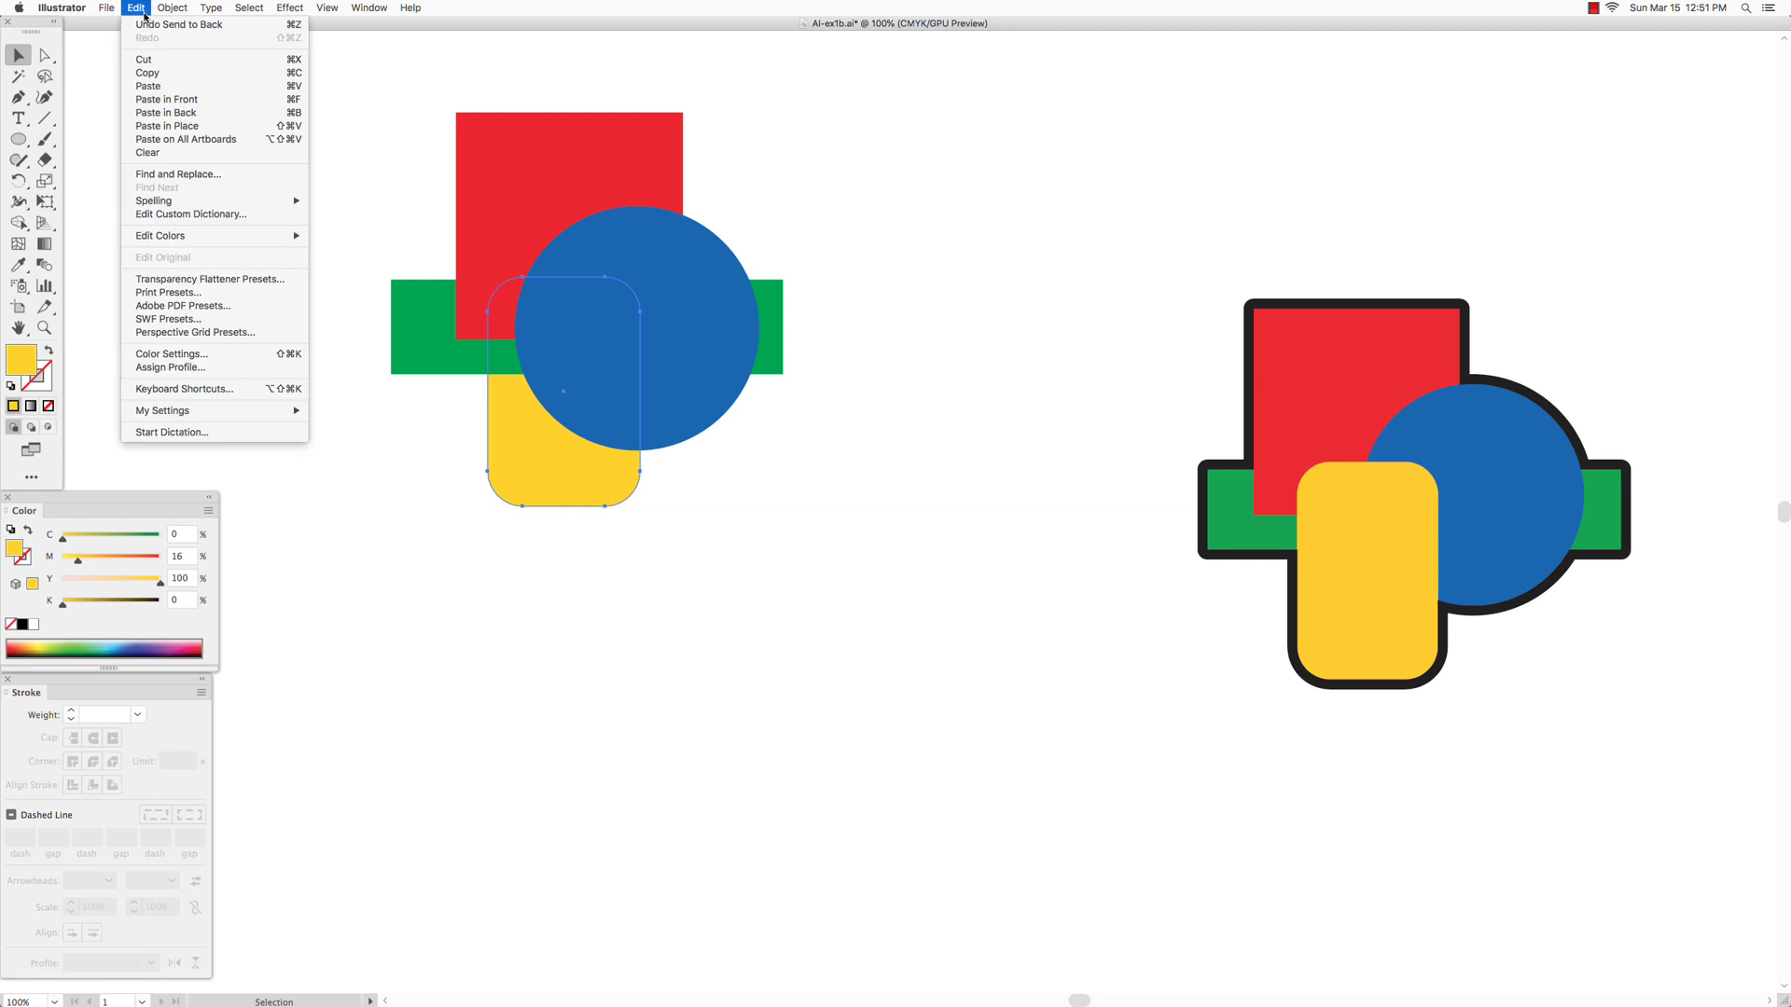
click(151, 61)
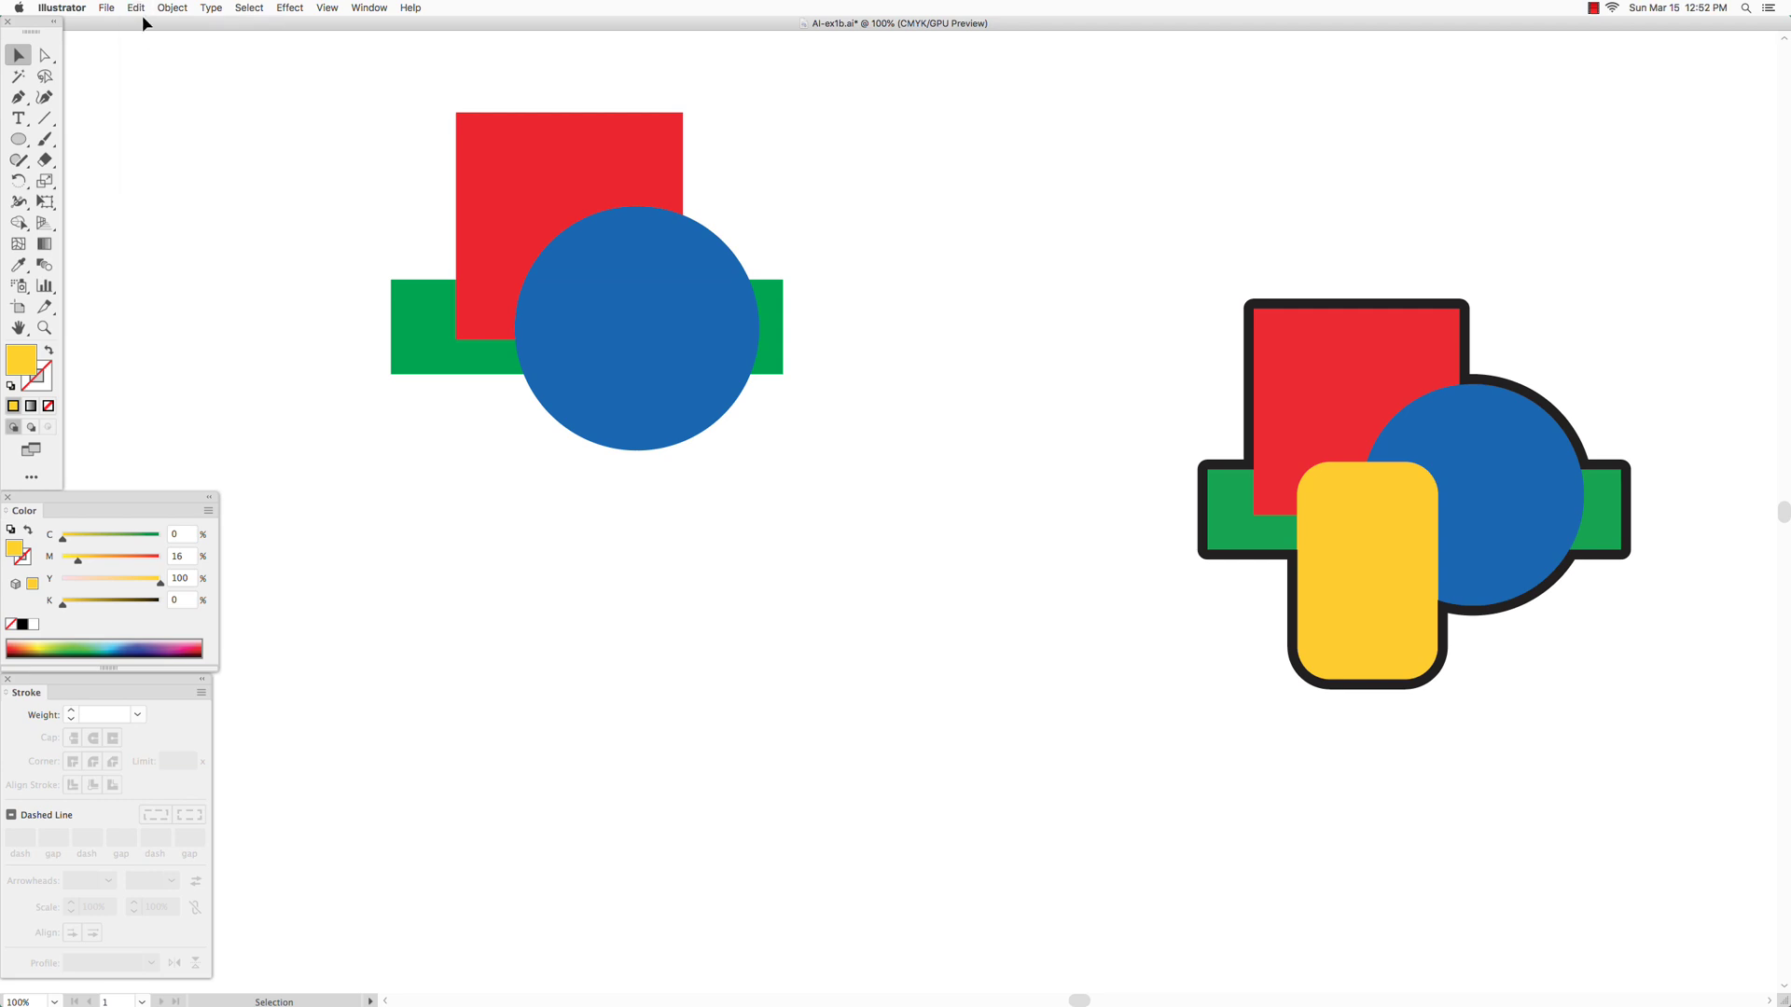
- With the blue circle selected, paste the yellow rounded rectangle in front of it
click(650, 345)
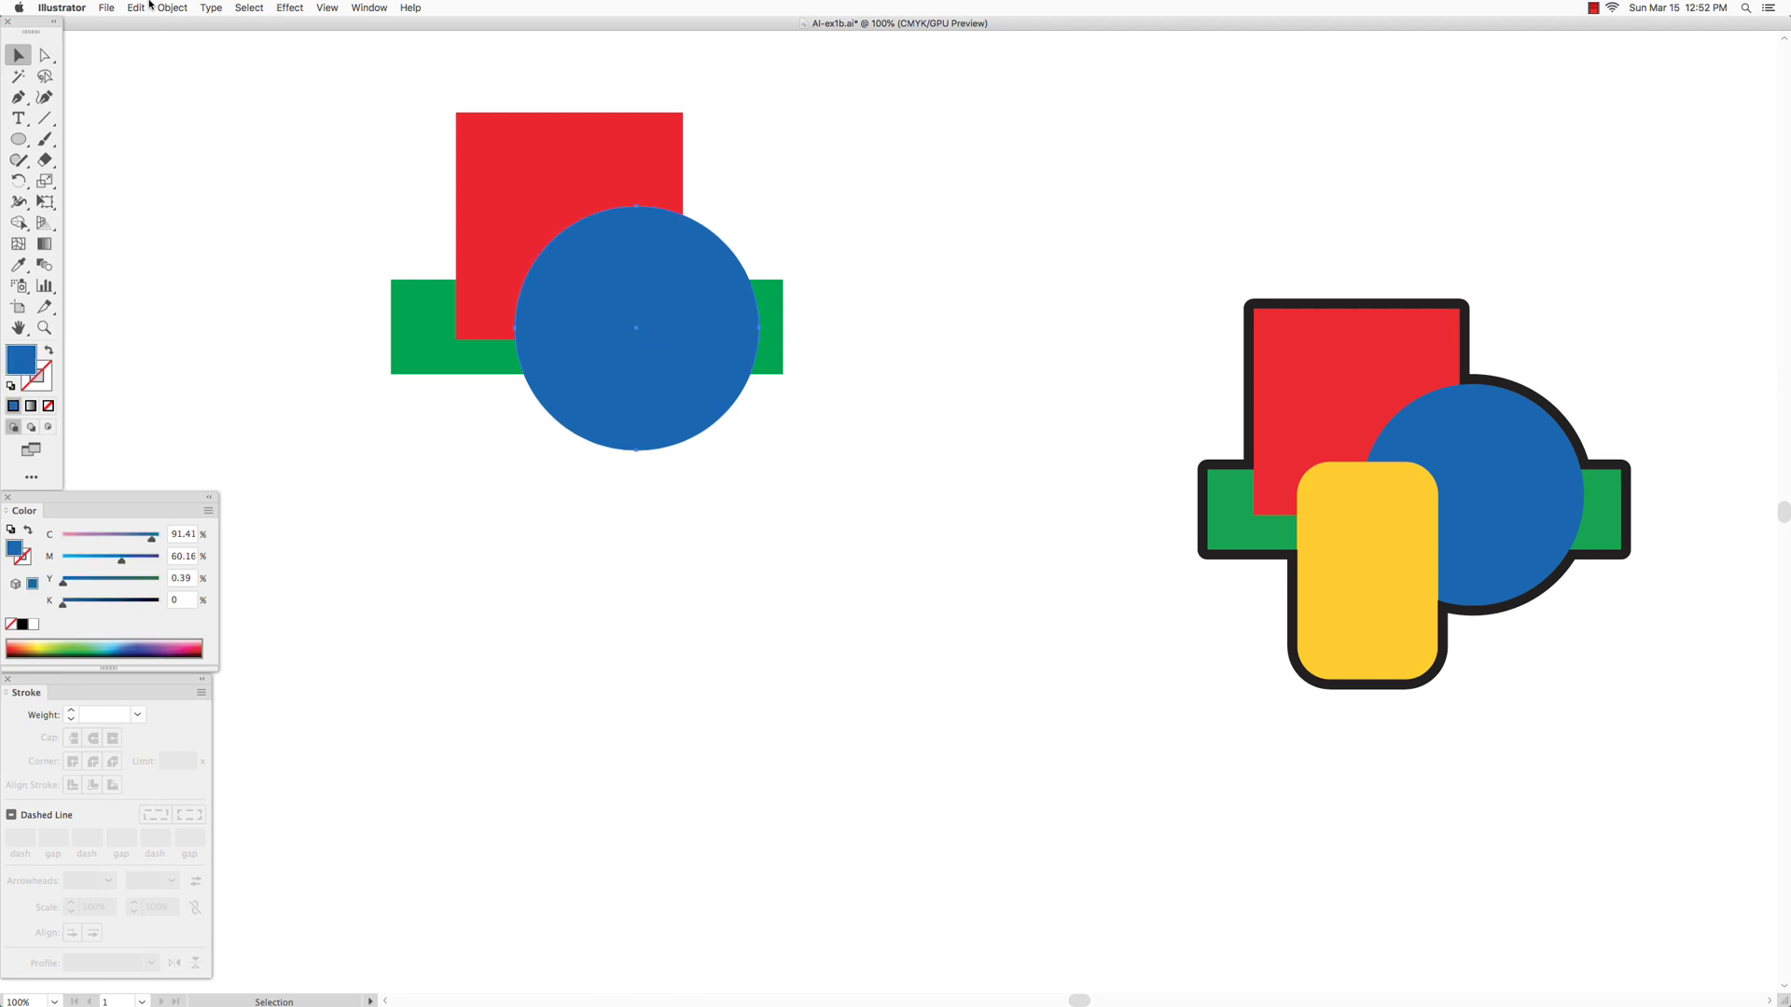
click(137, 8)
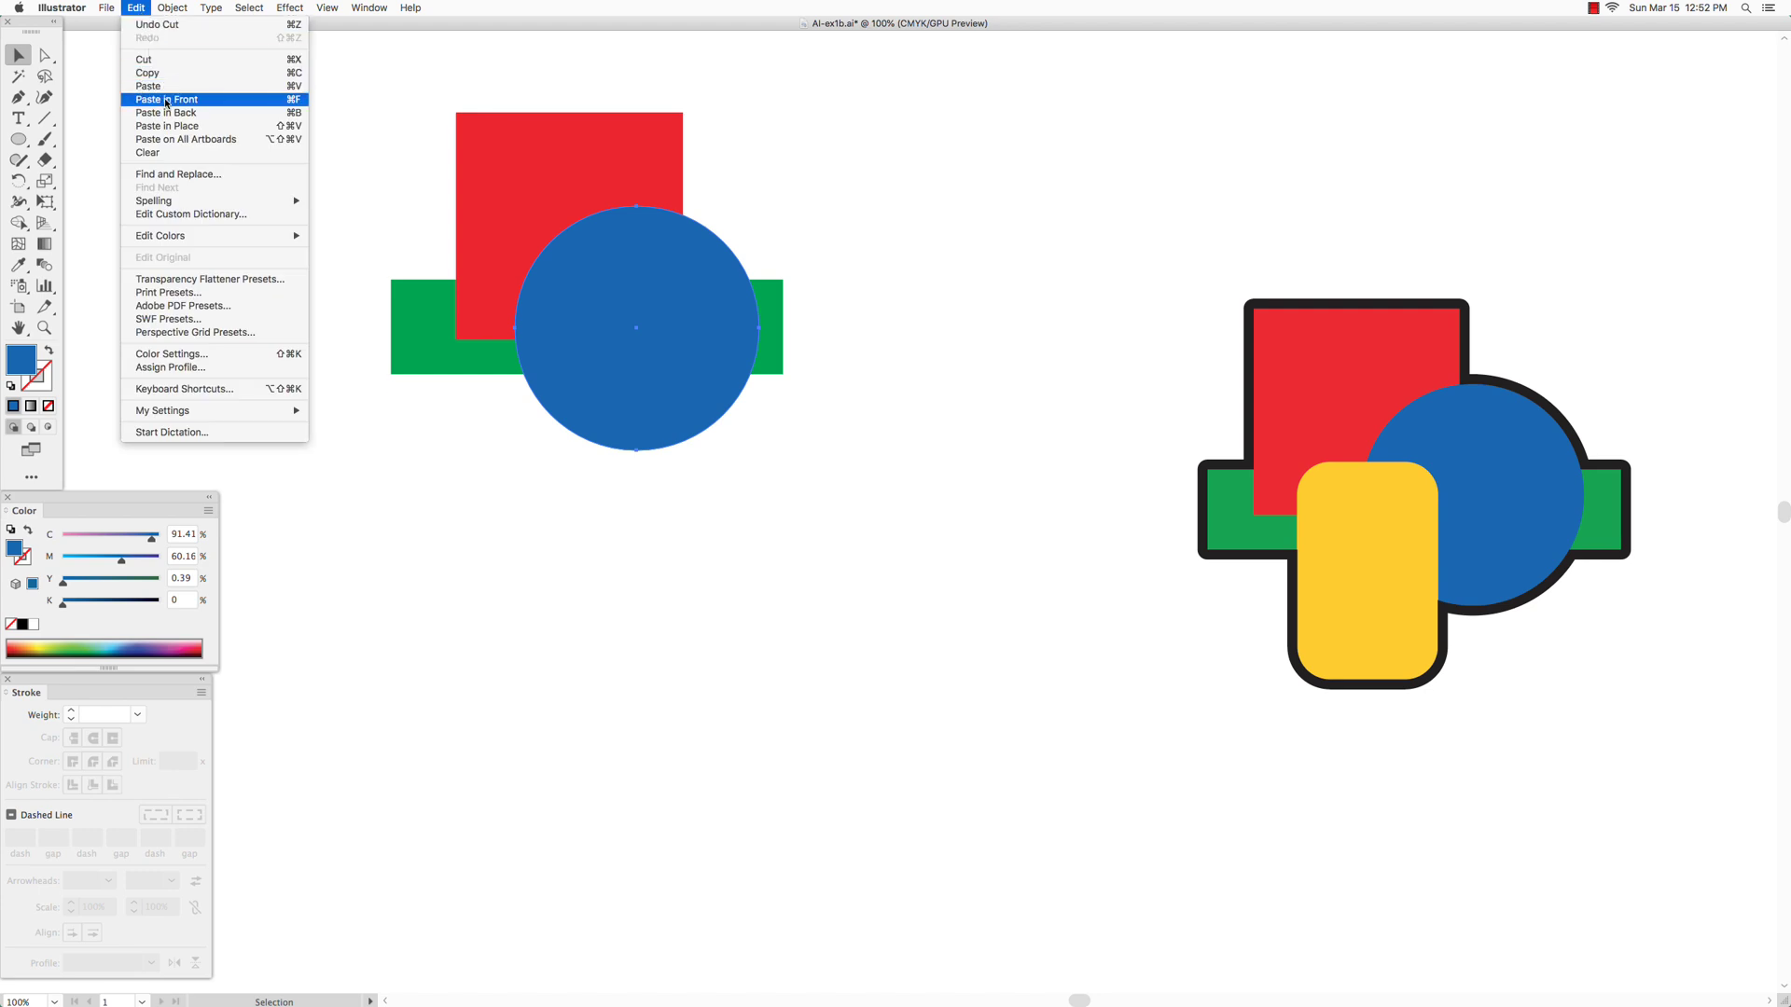
click(168, 100)
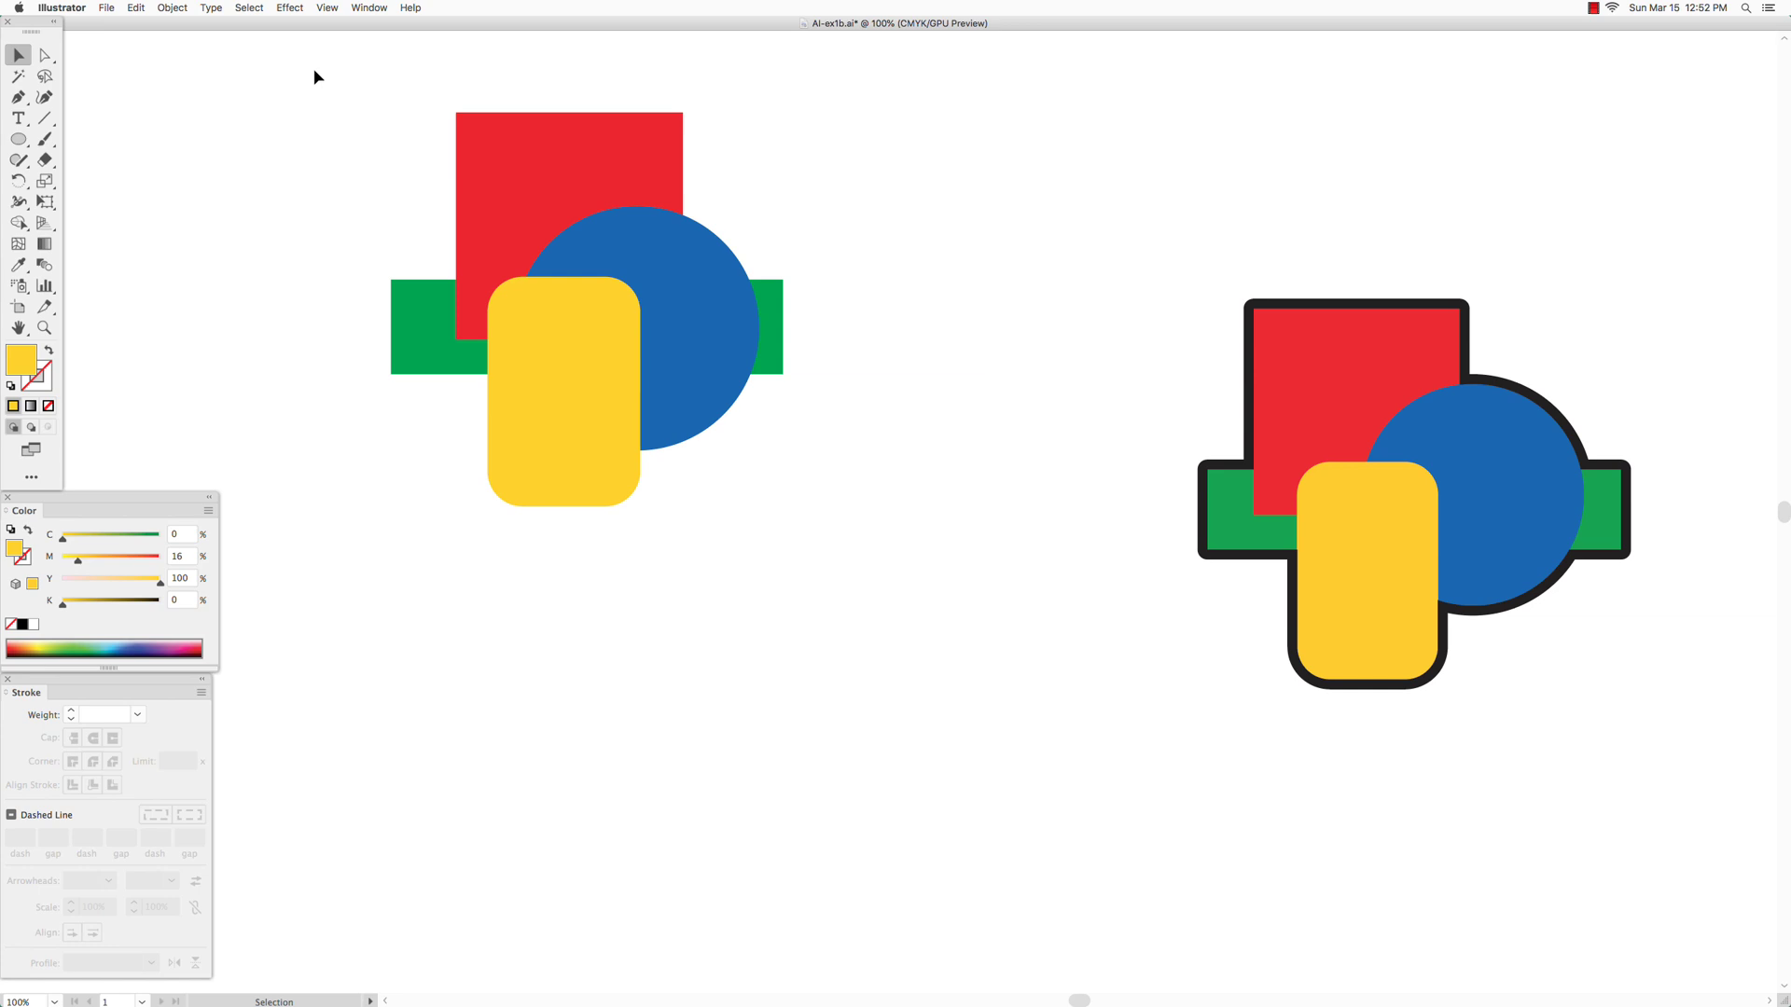
- Copy all four shapes and paste them in front of the originals
drag(317, 72, 874, 561)
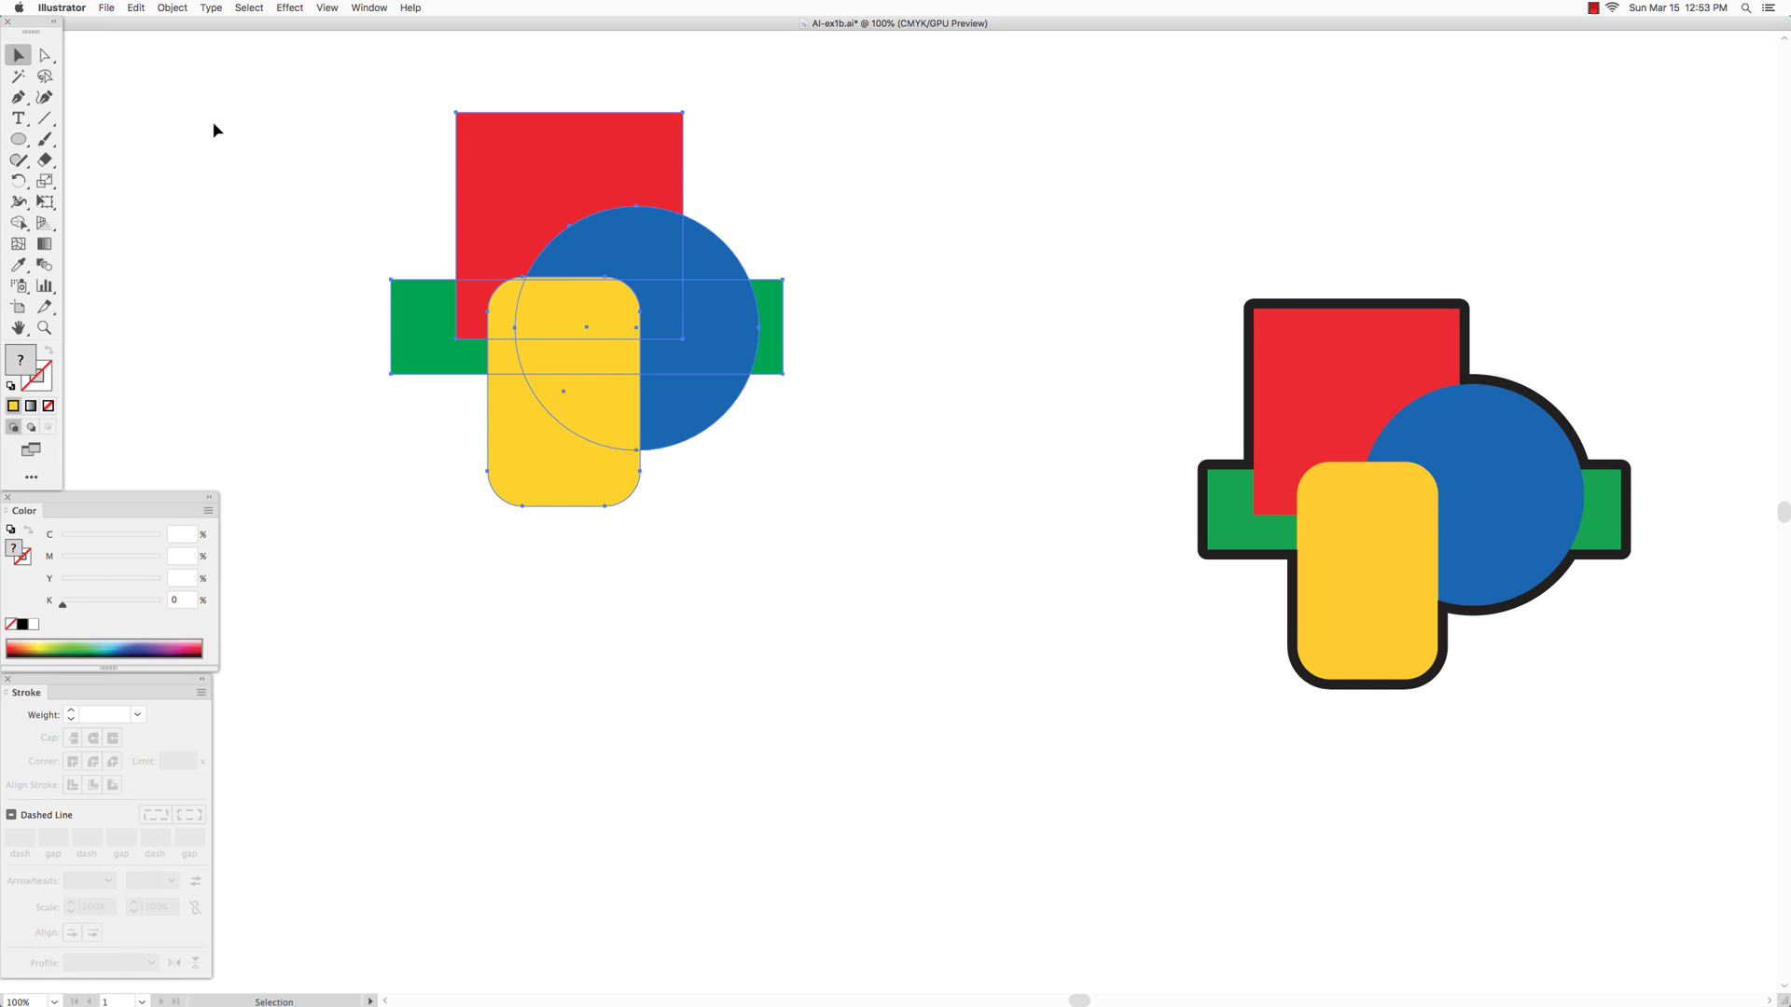
click(136, 8)
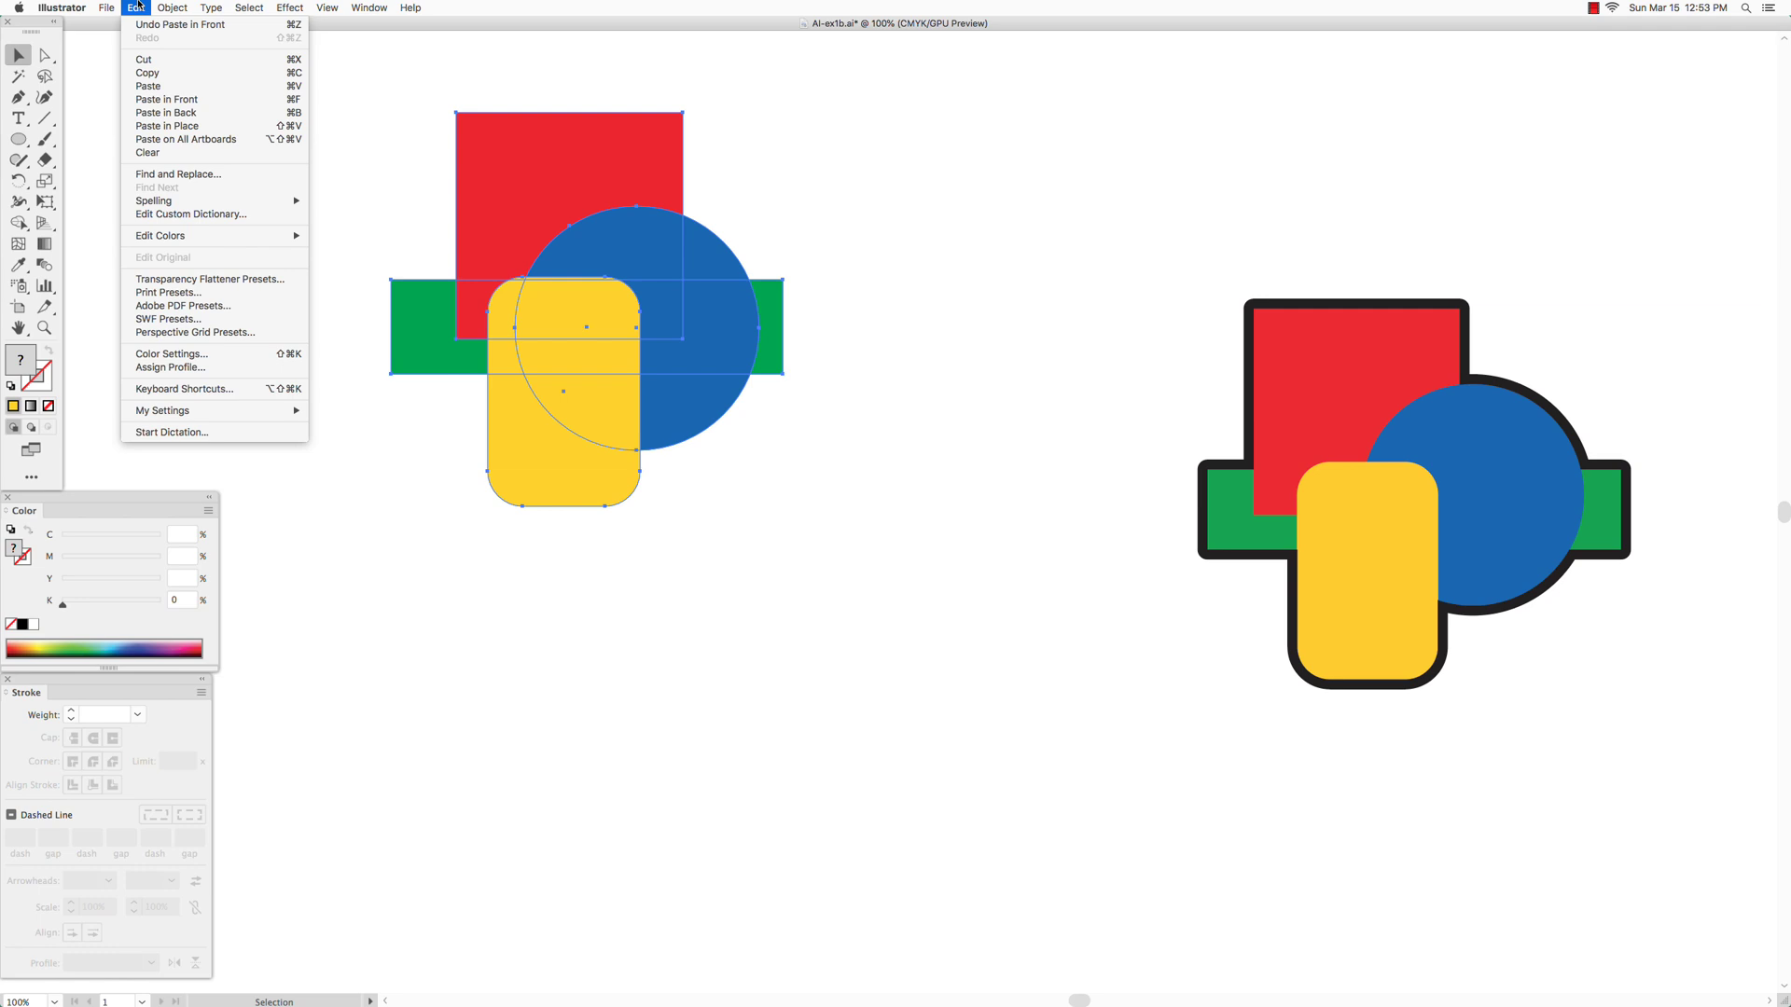
click(147, 72)
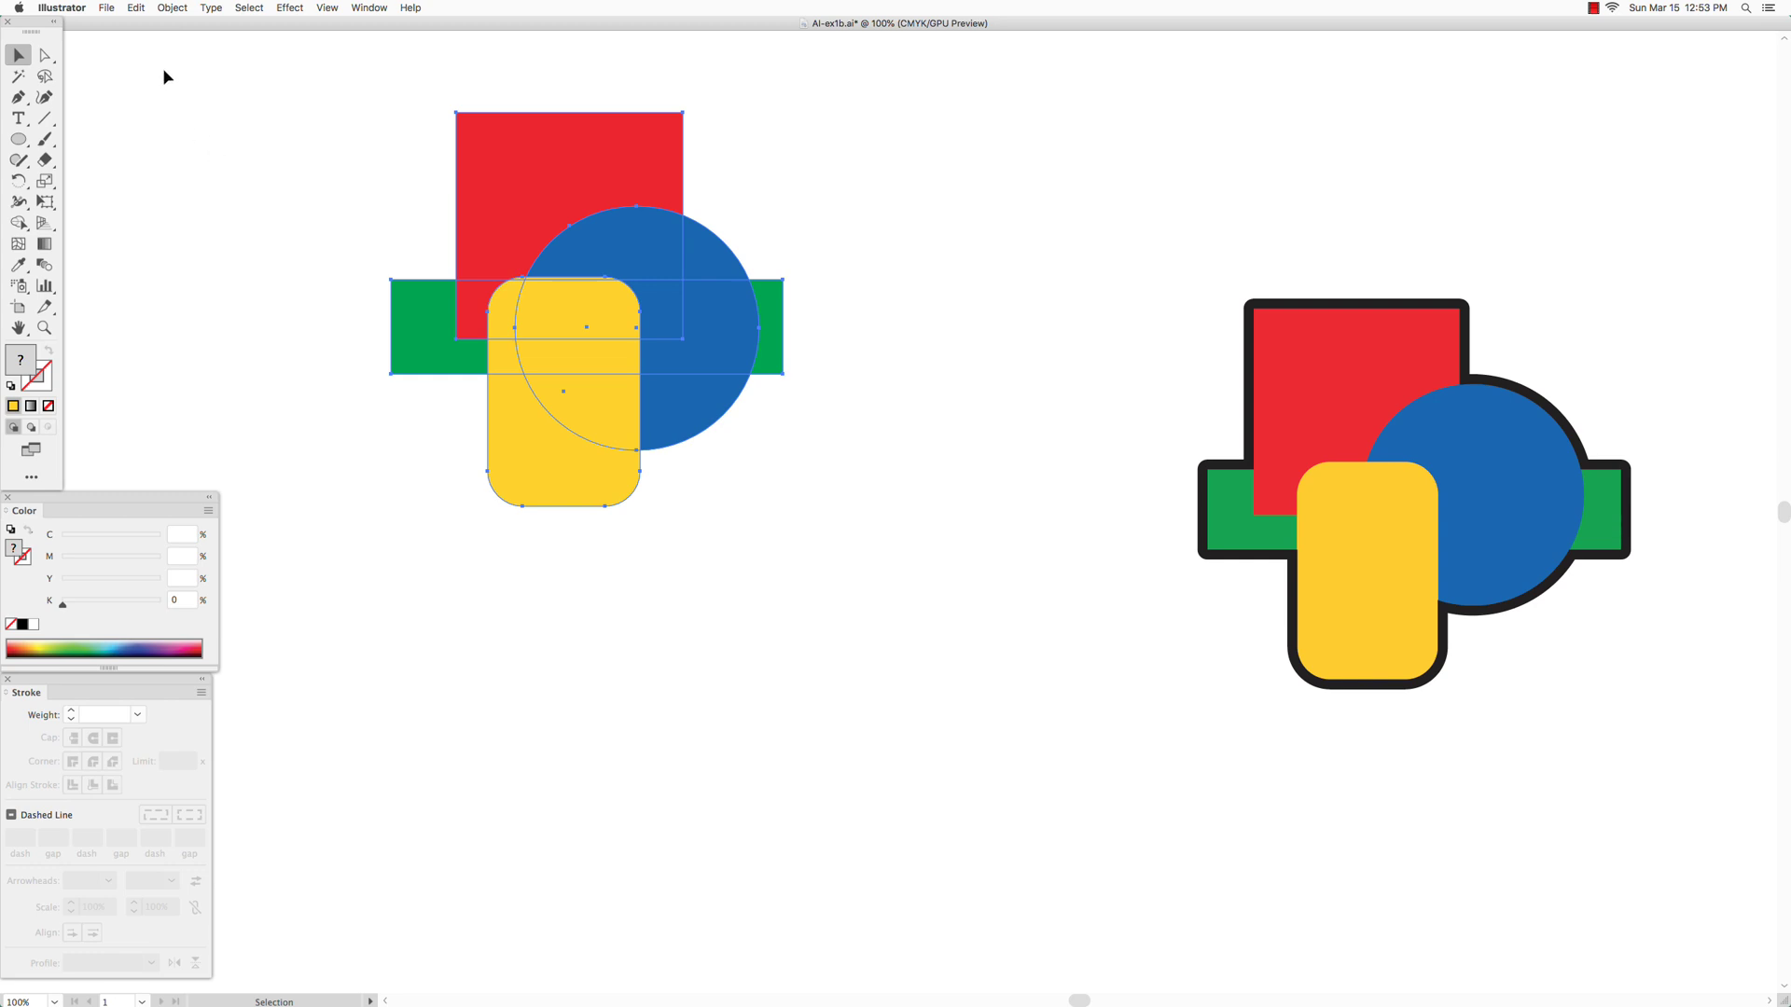
click(137, 7)
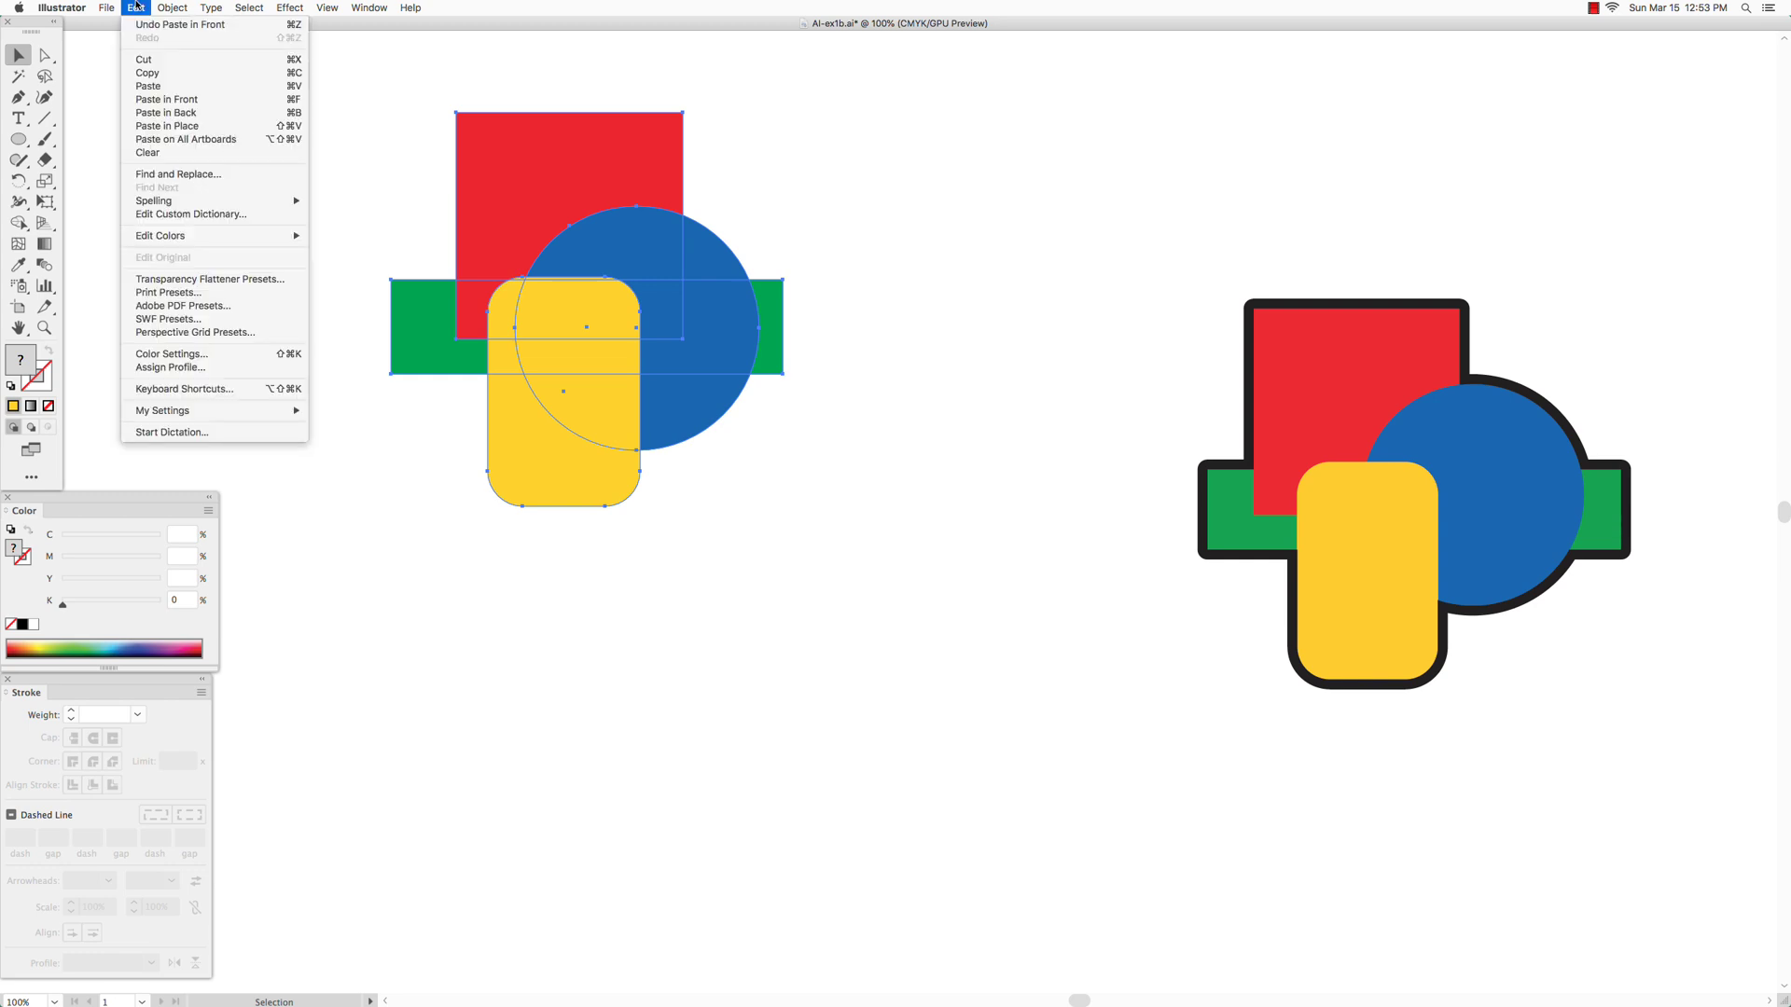
click(156, 104)
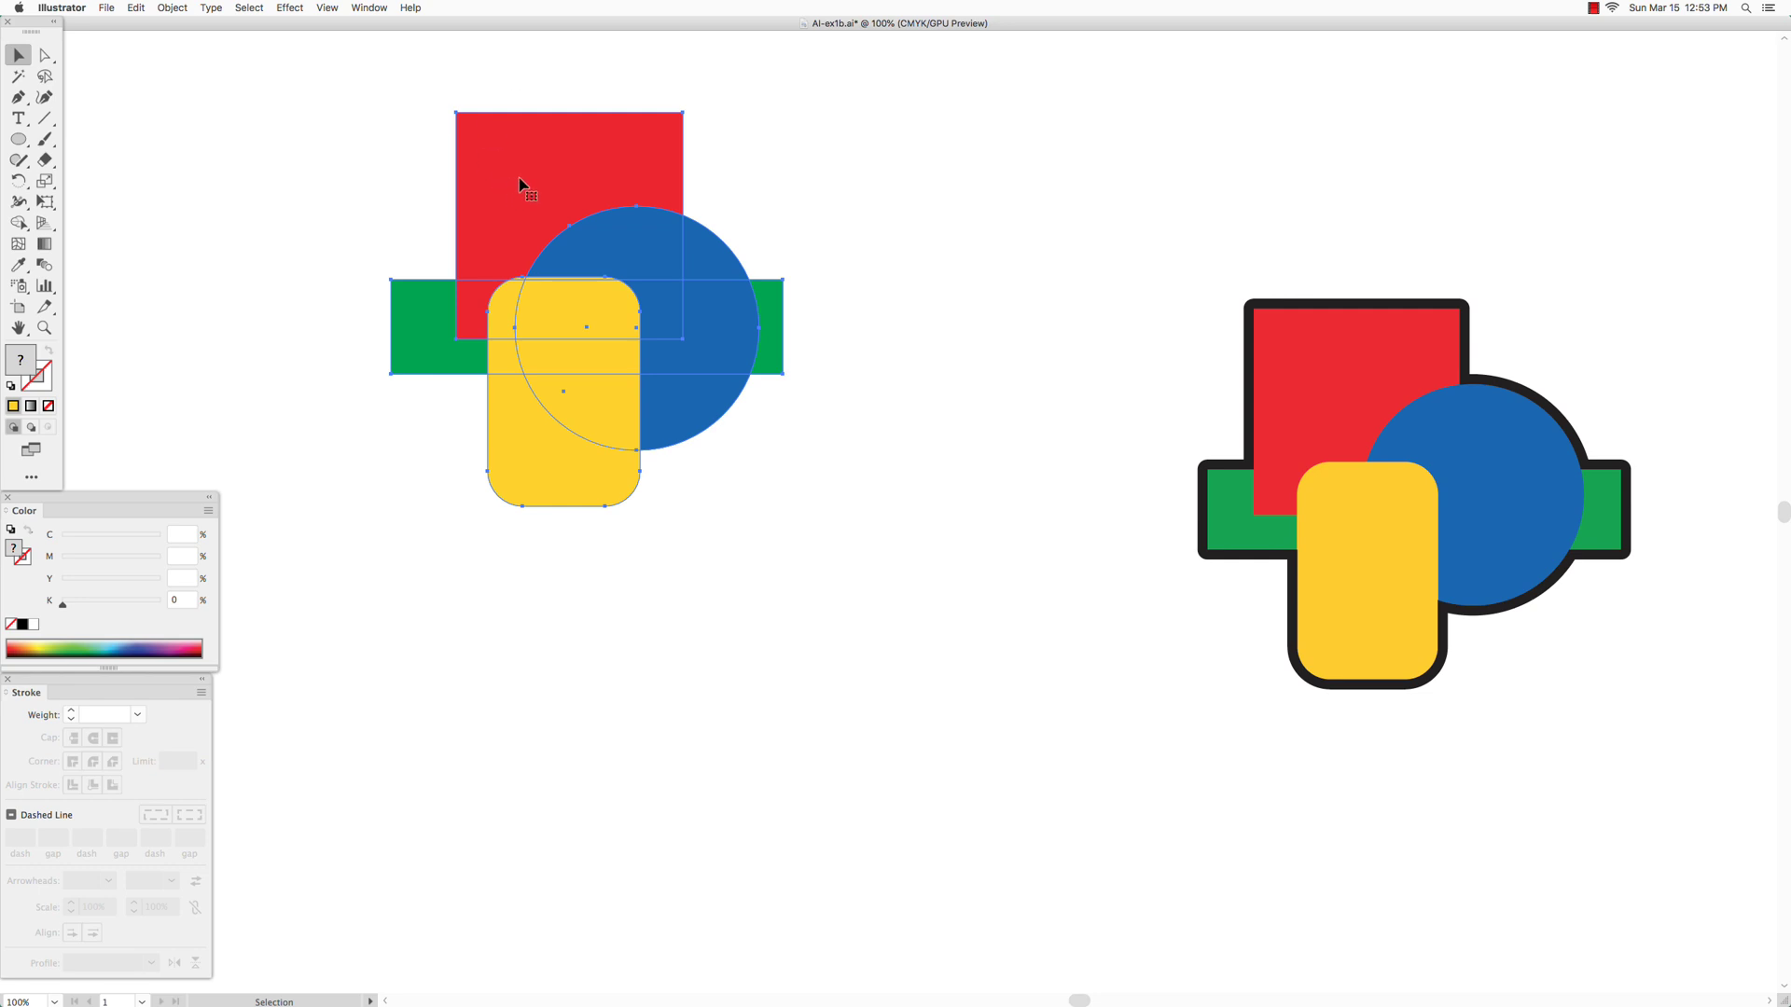
- Undo the trial moves so the duplicate sits exactly on the originals
drag(507, 181, 868, 311)
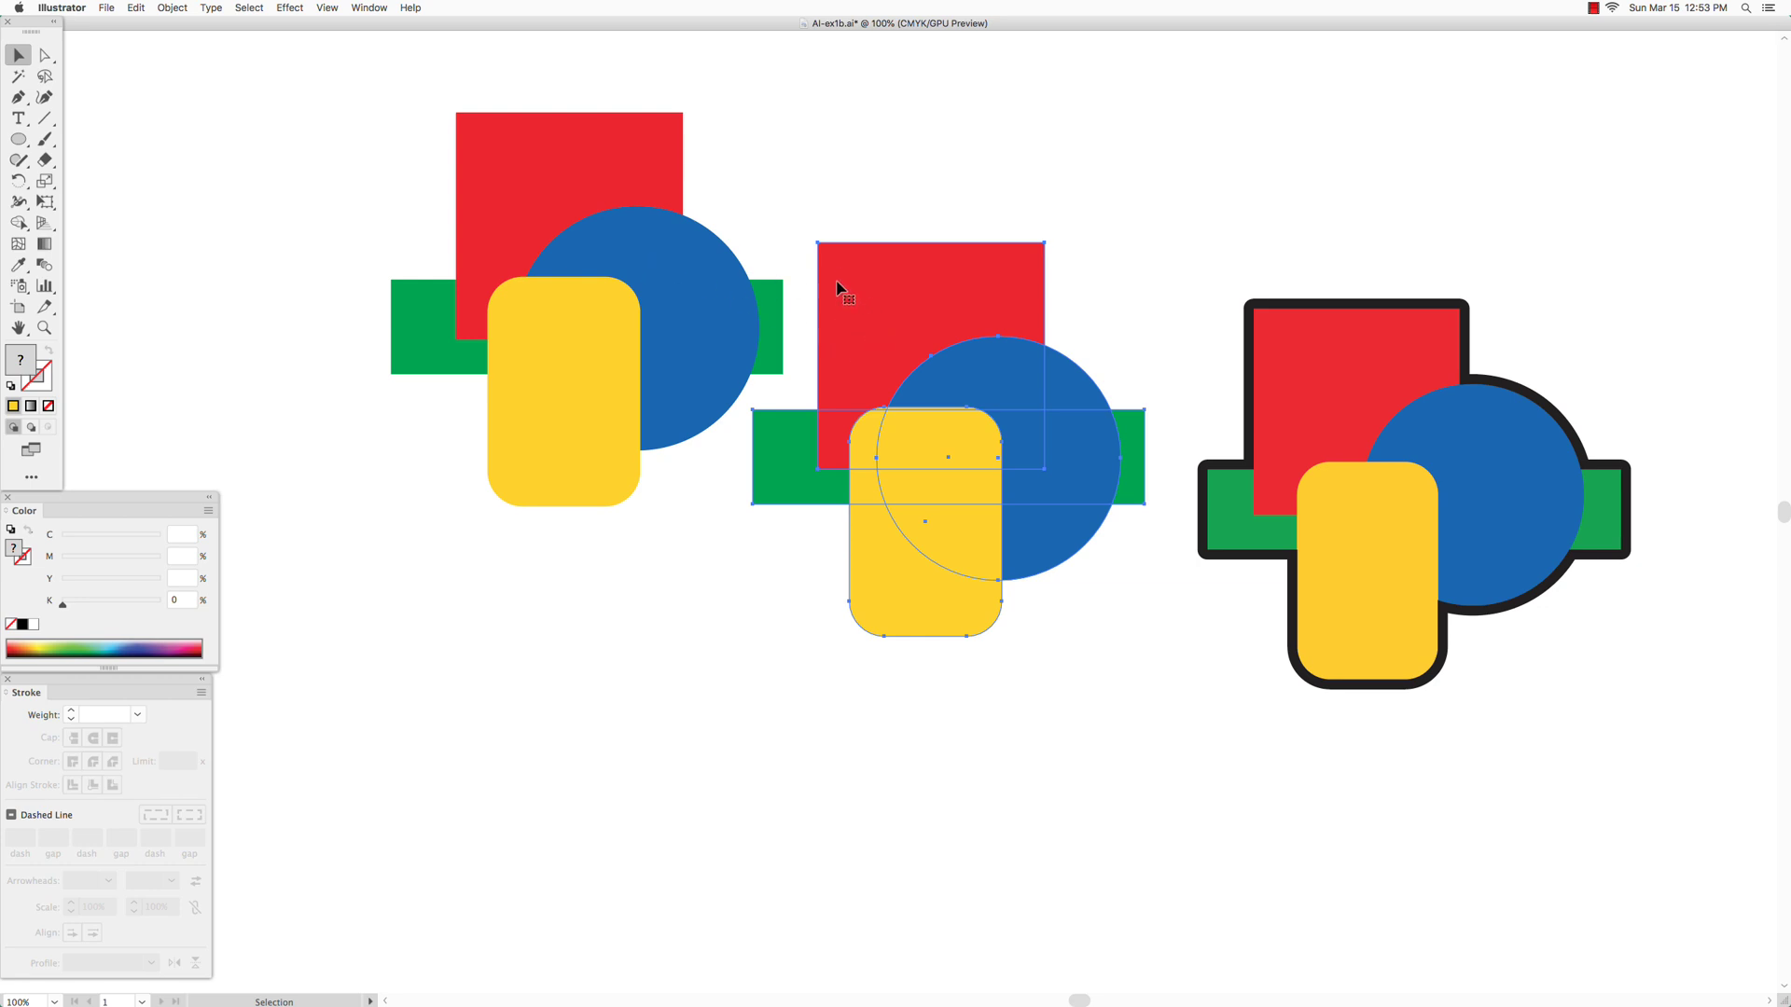
drag(835, 285, 862, 363)
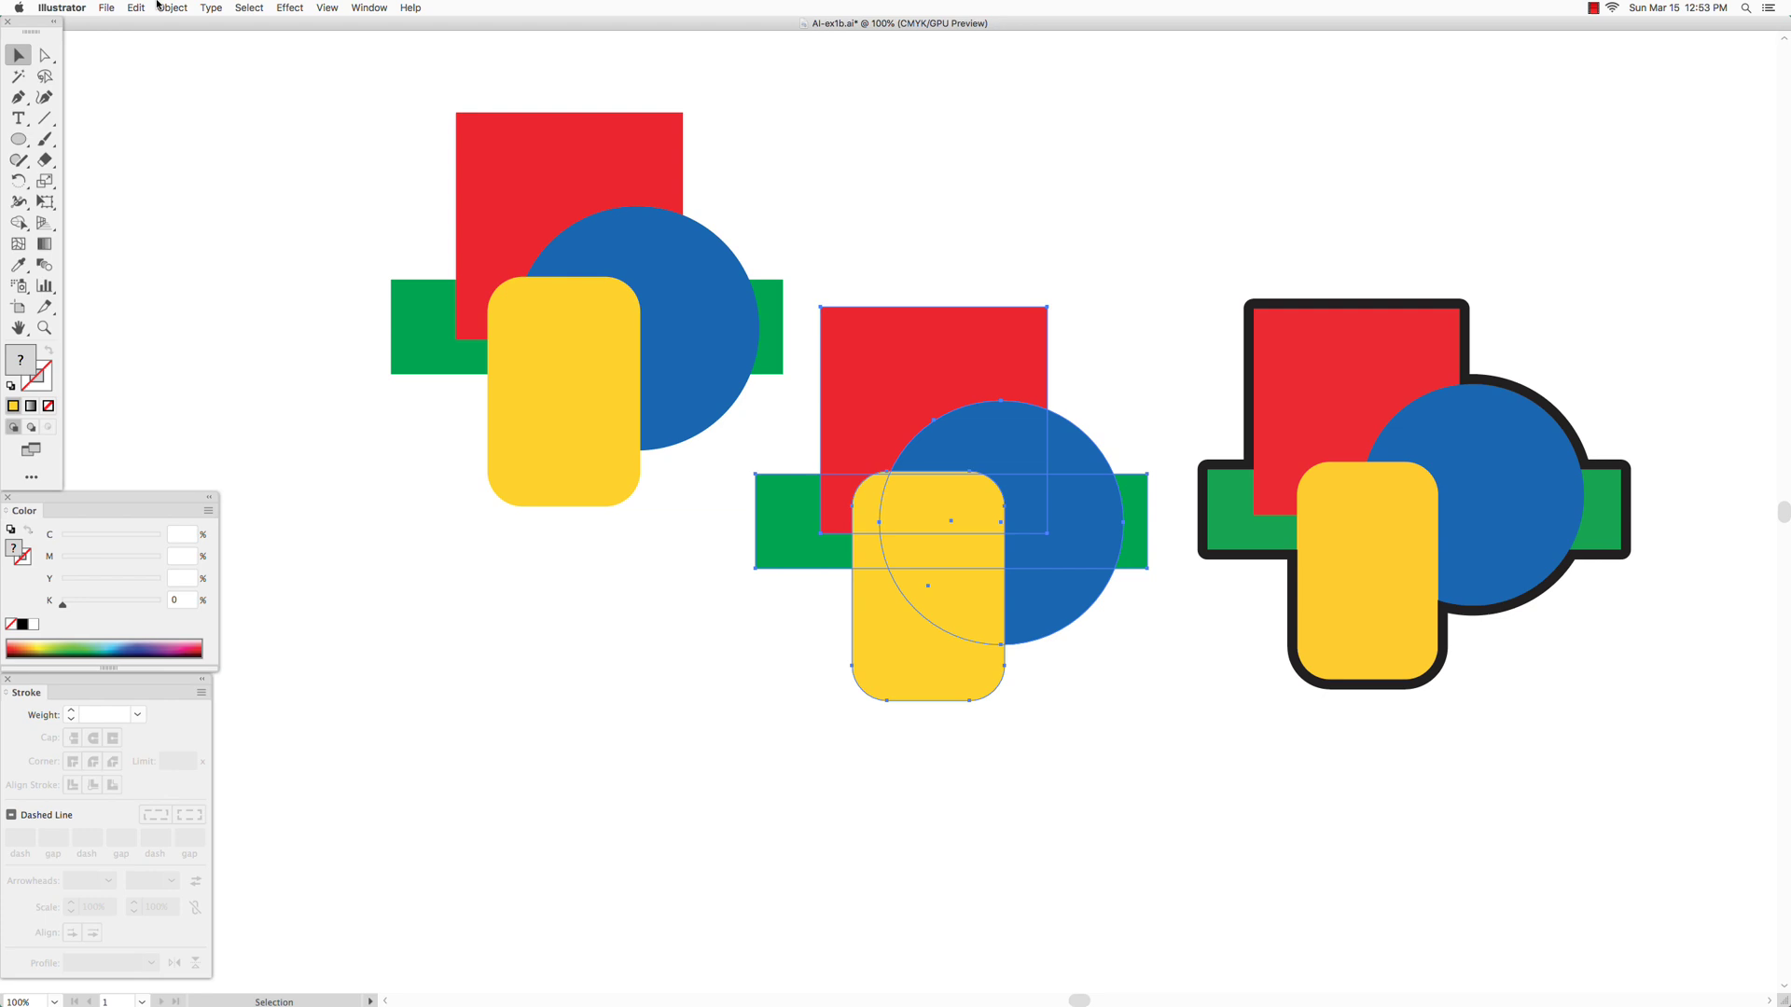
click(136, 7)
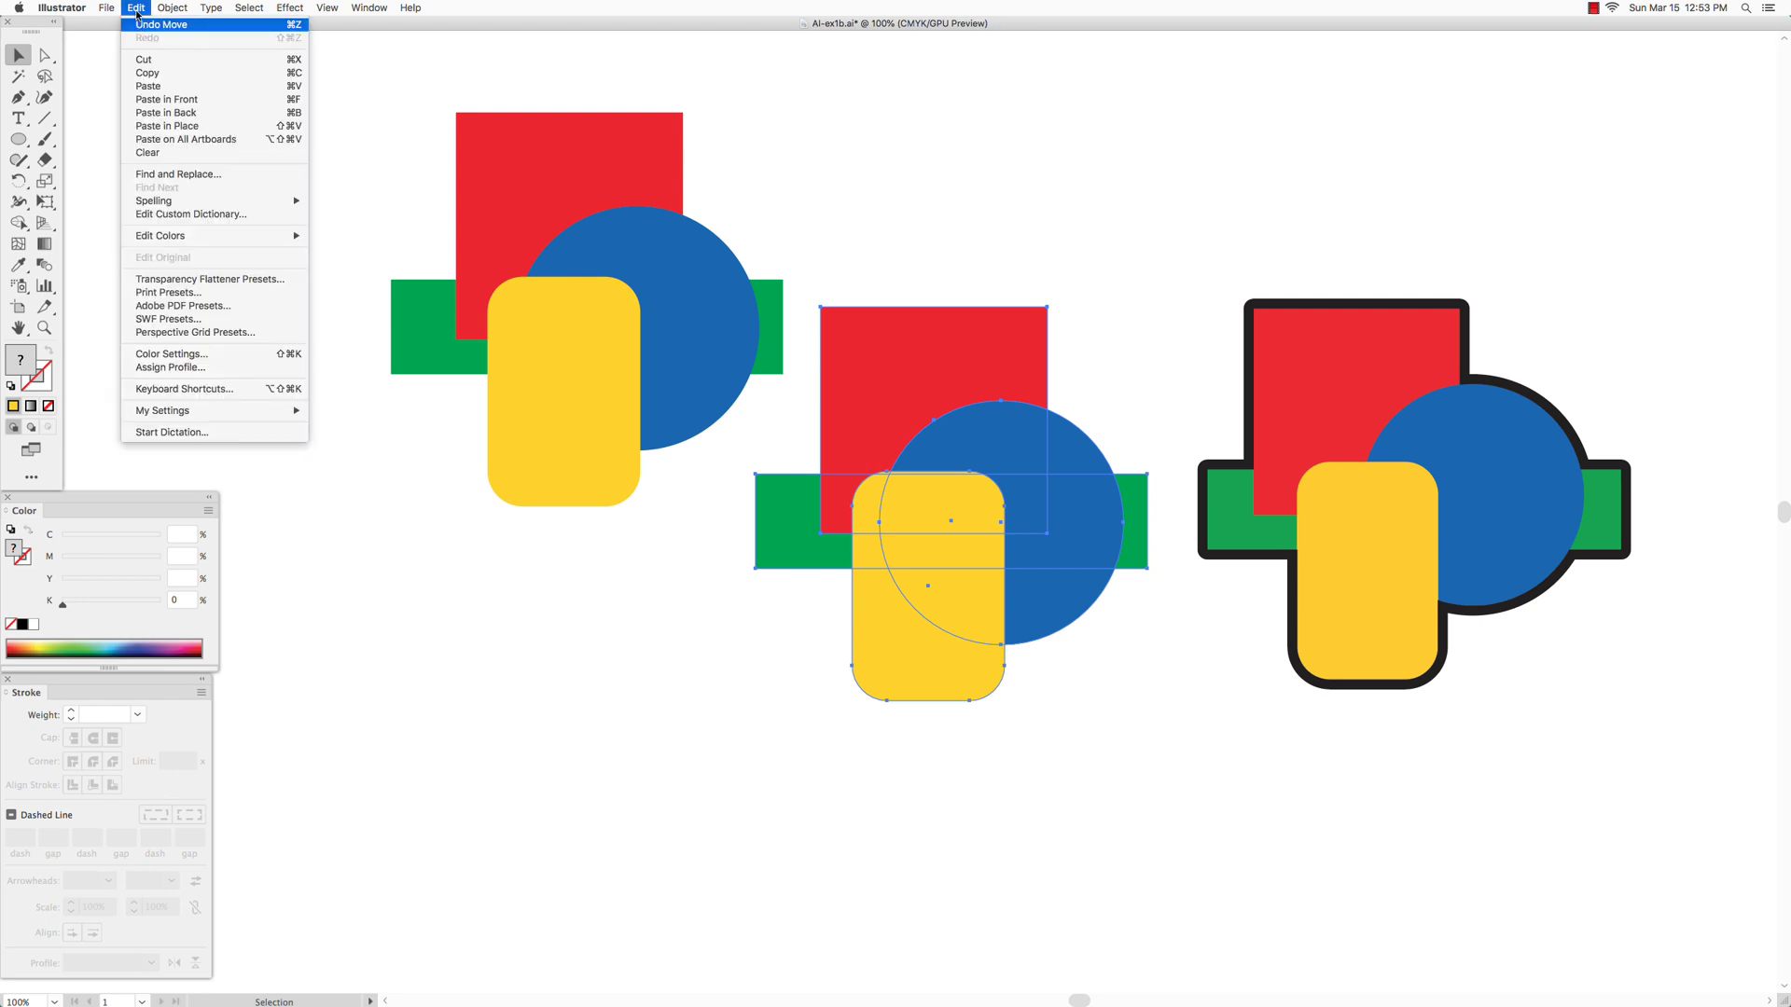
click(142, 24)
click(136, 8)
click(138, 25)
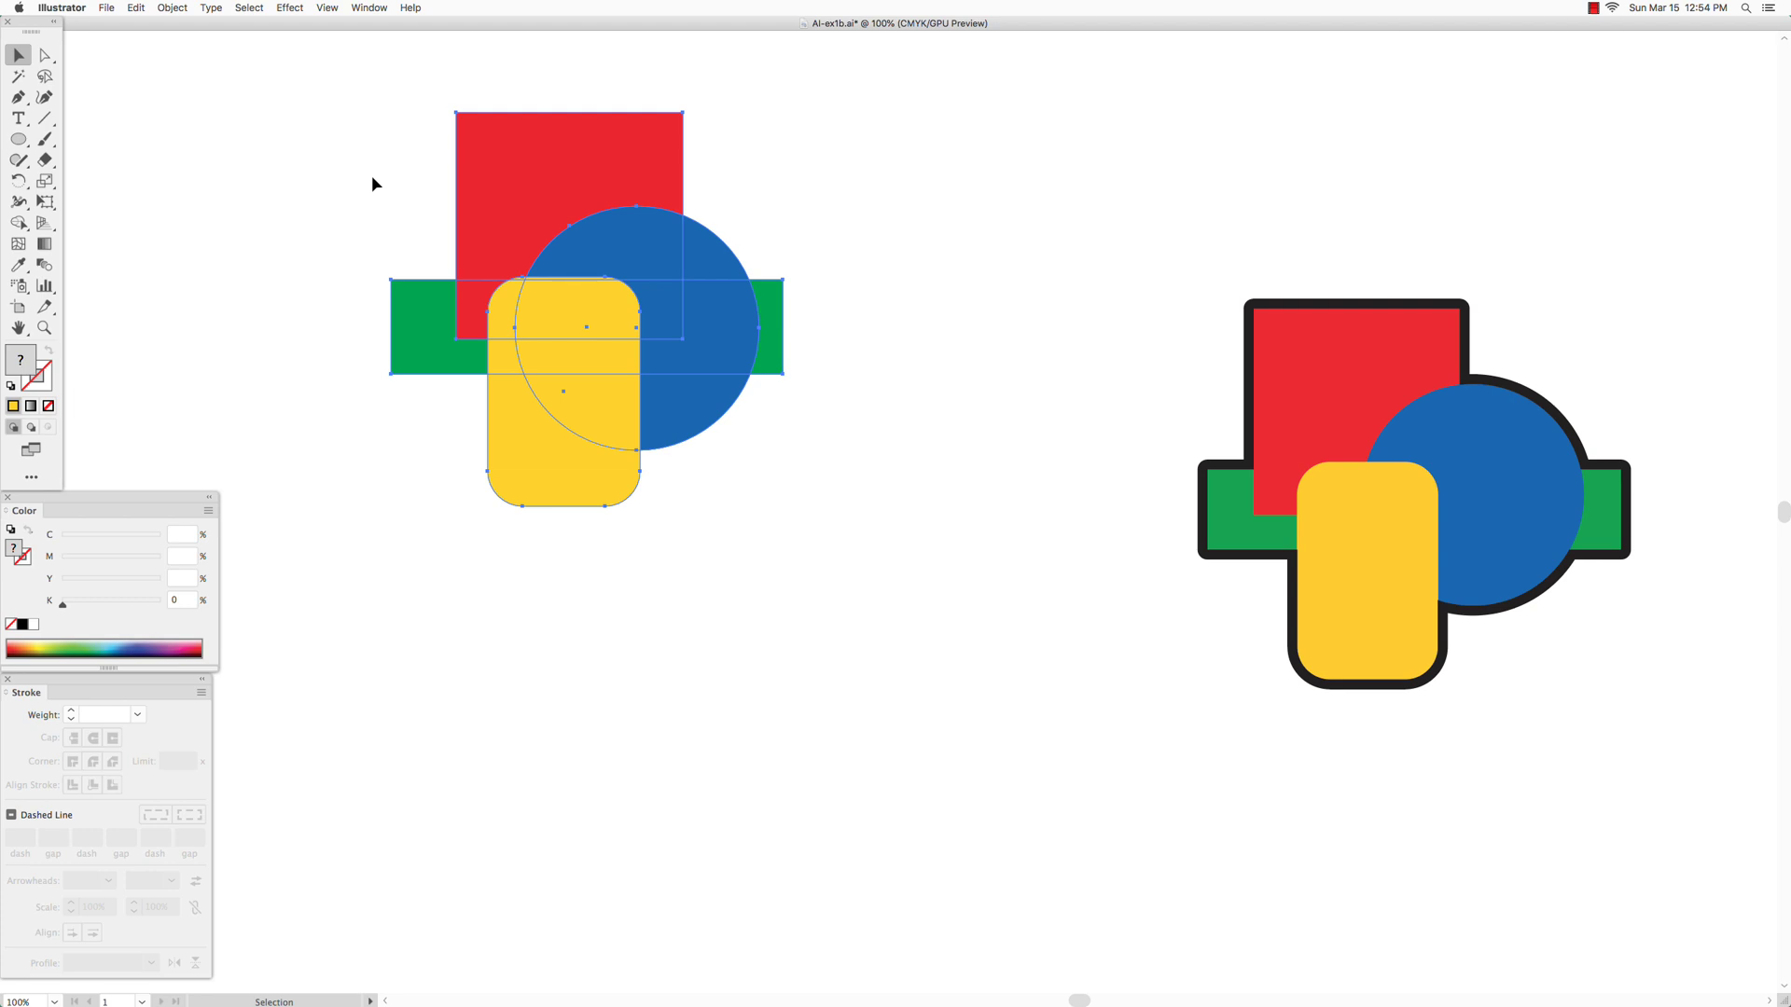
- Unite the duplicate shapes into one silhouette using the Pathfinder panel
click(369, 6)
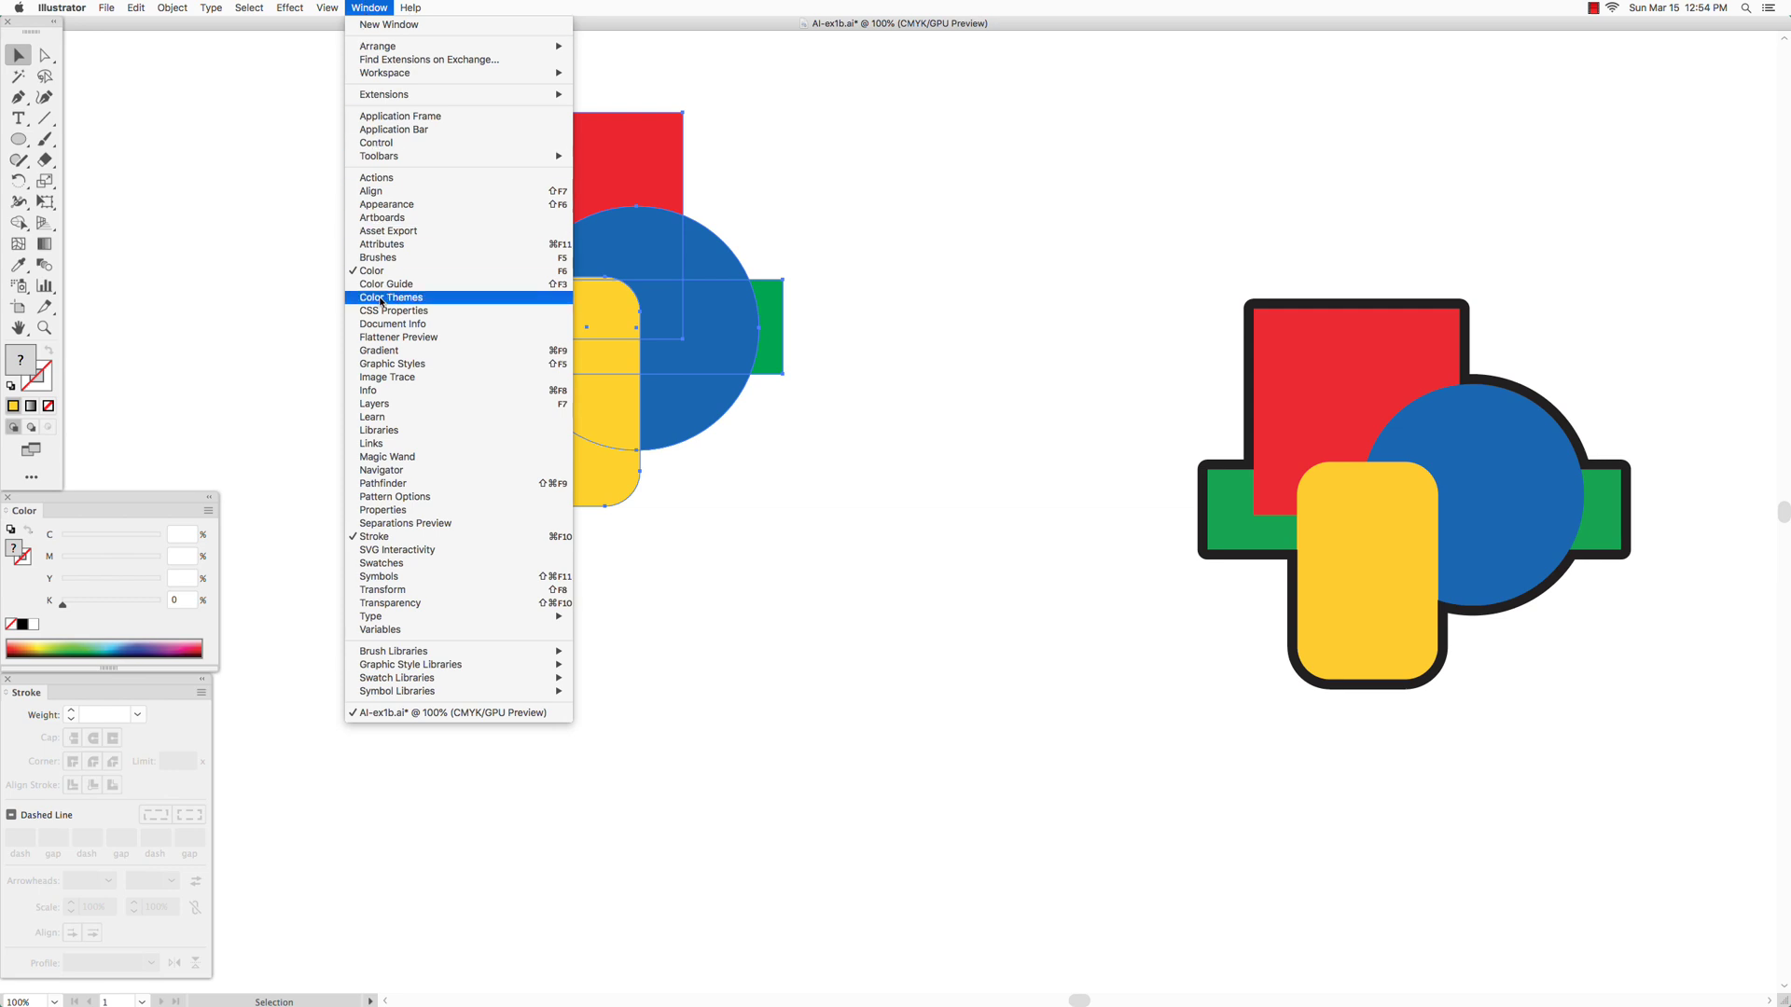
click(379, 484)
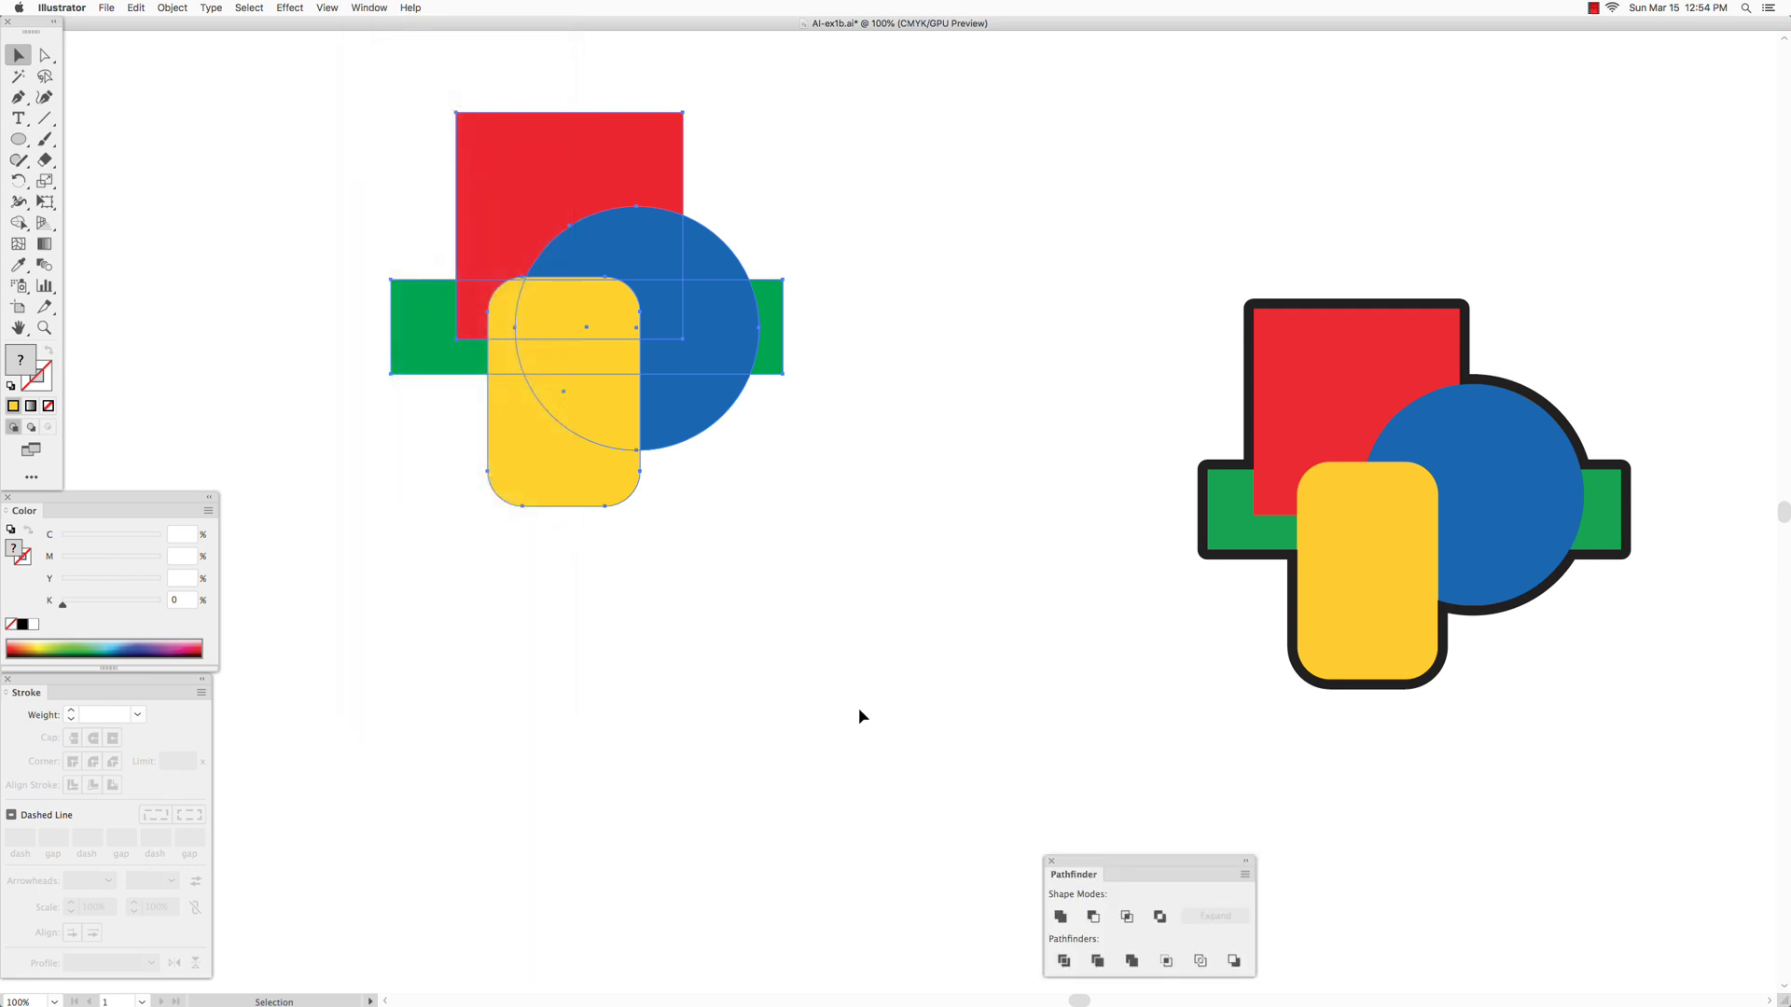
drag(1165, 865, 714, 593)
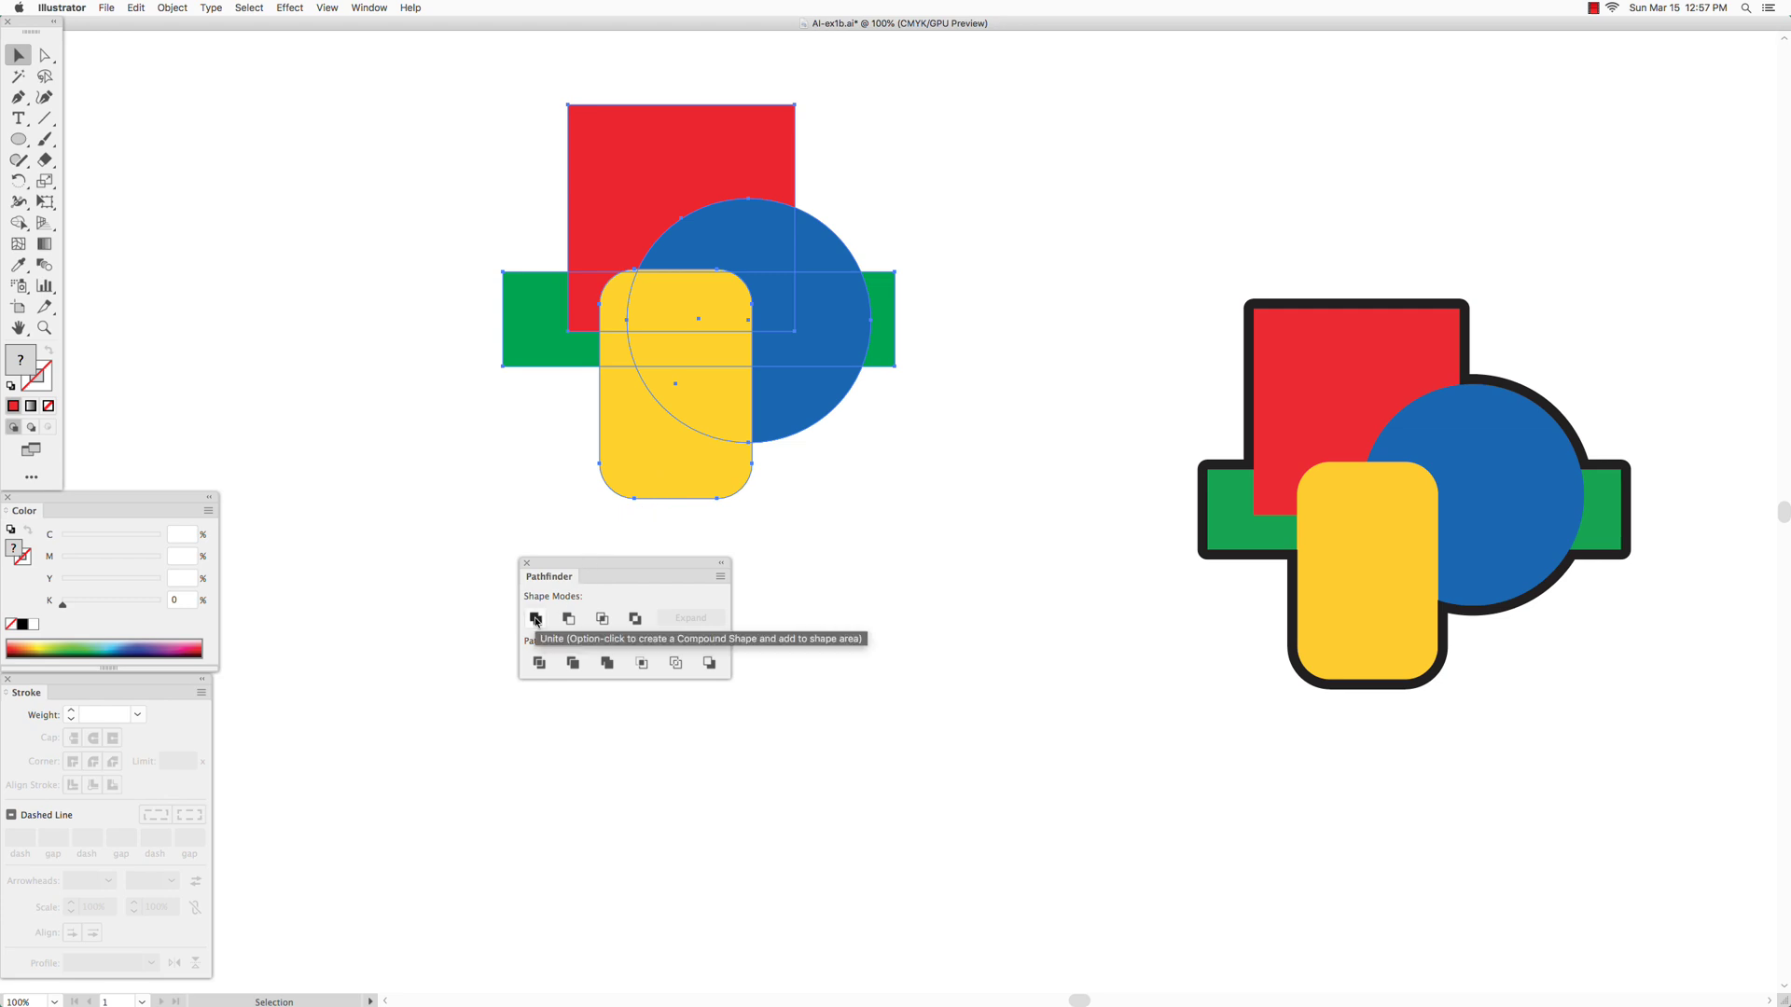
click(535, 619)
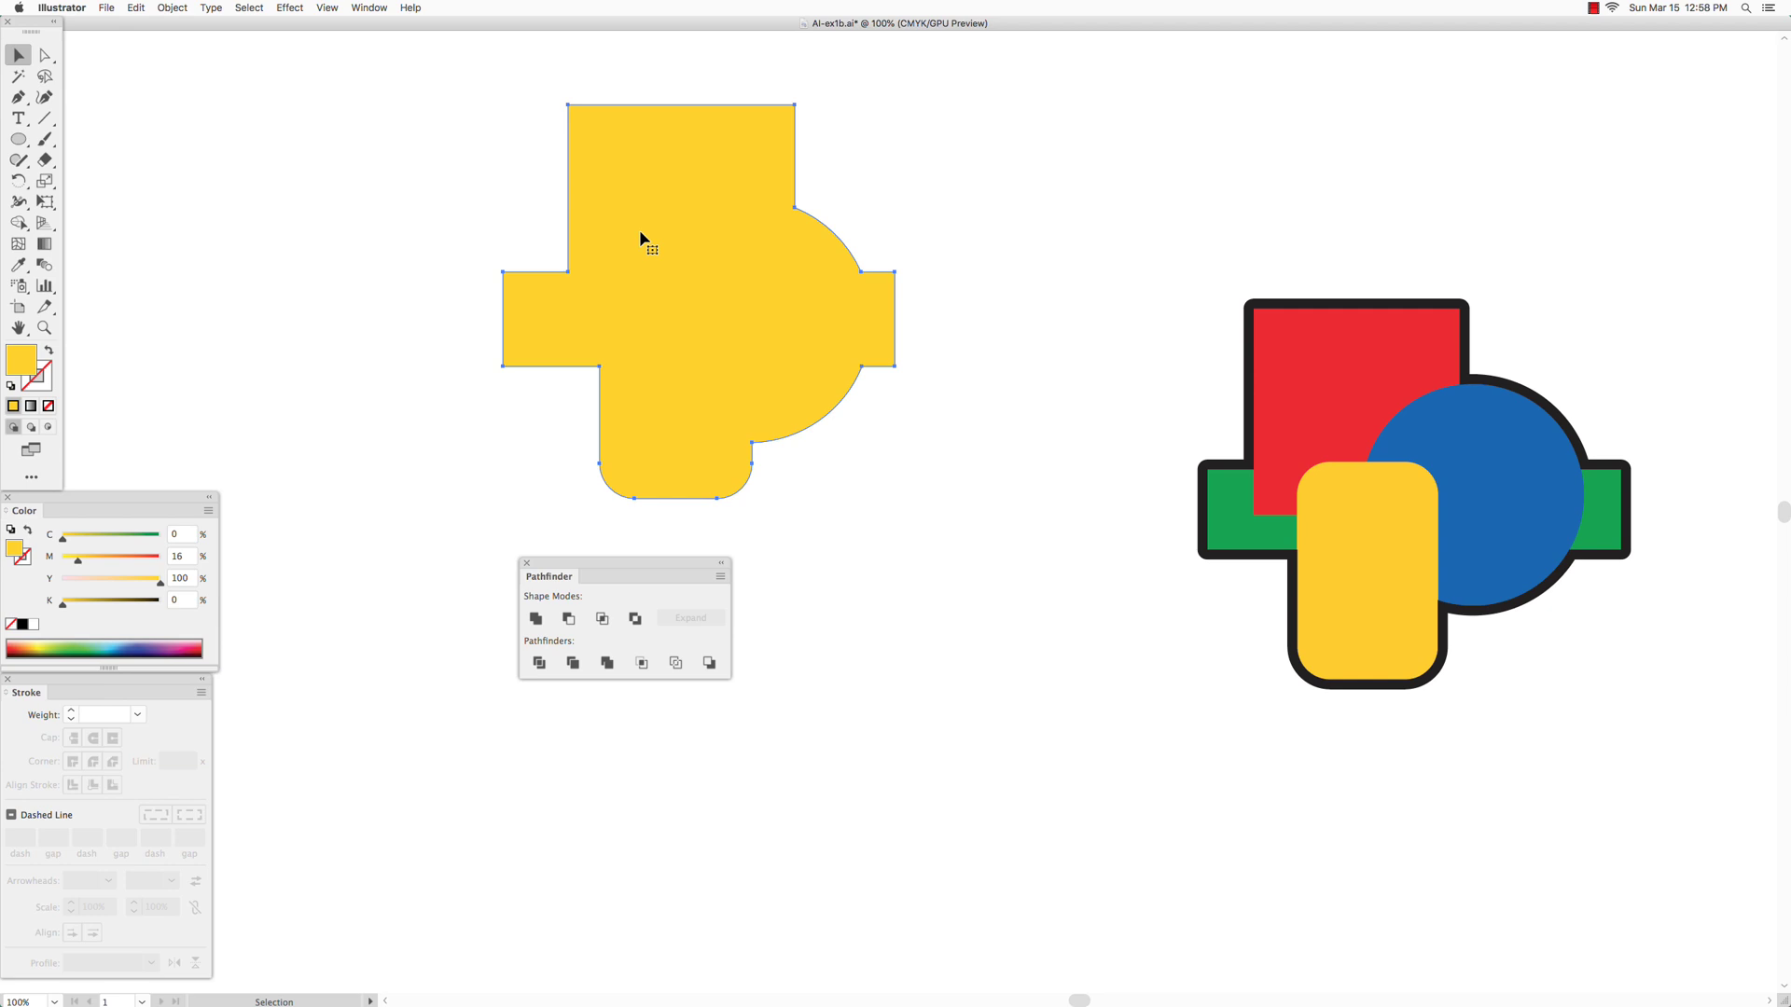
- Undo moving the merged silhouette so it sits back over the originals
drag(644, 239, 957, 330)
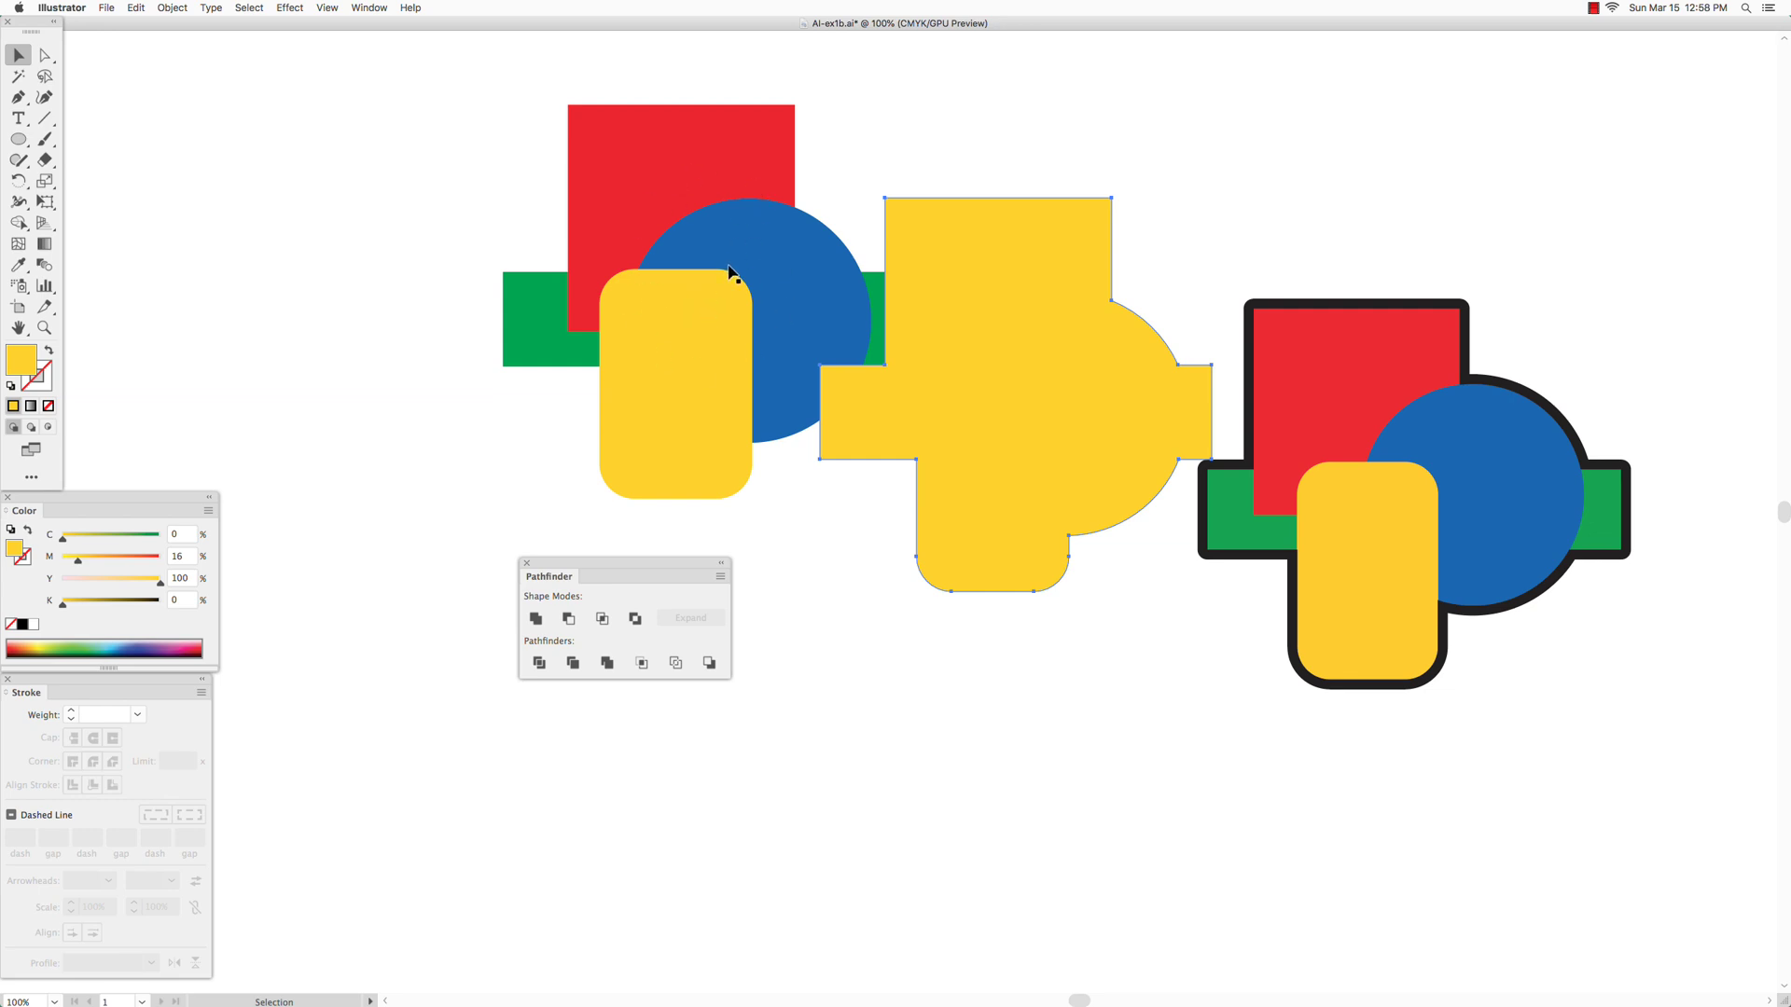
click(171, 8)
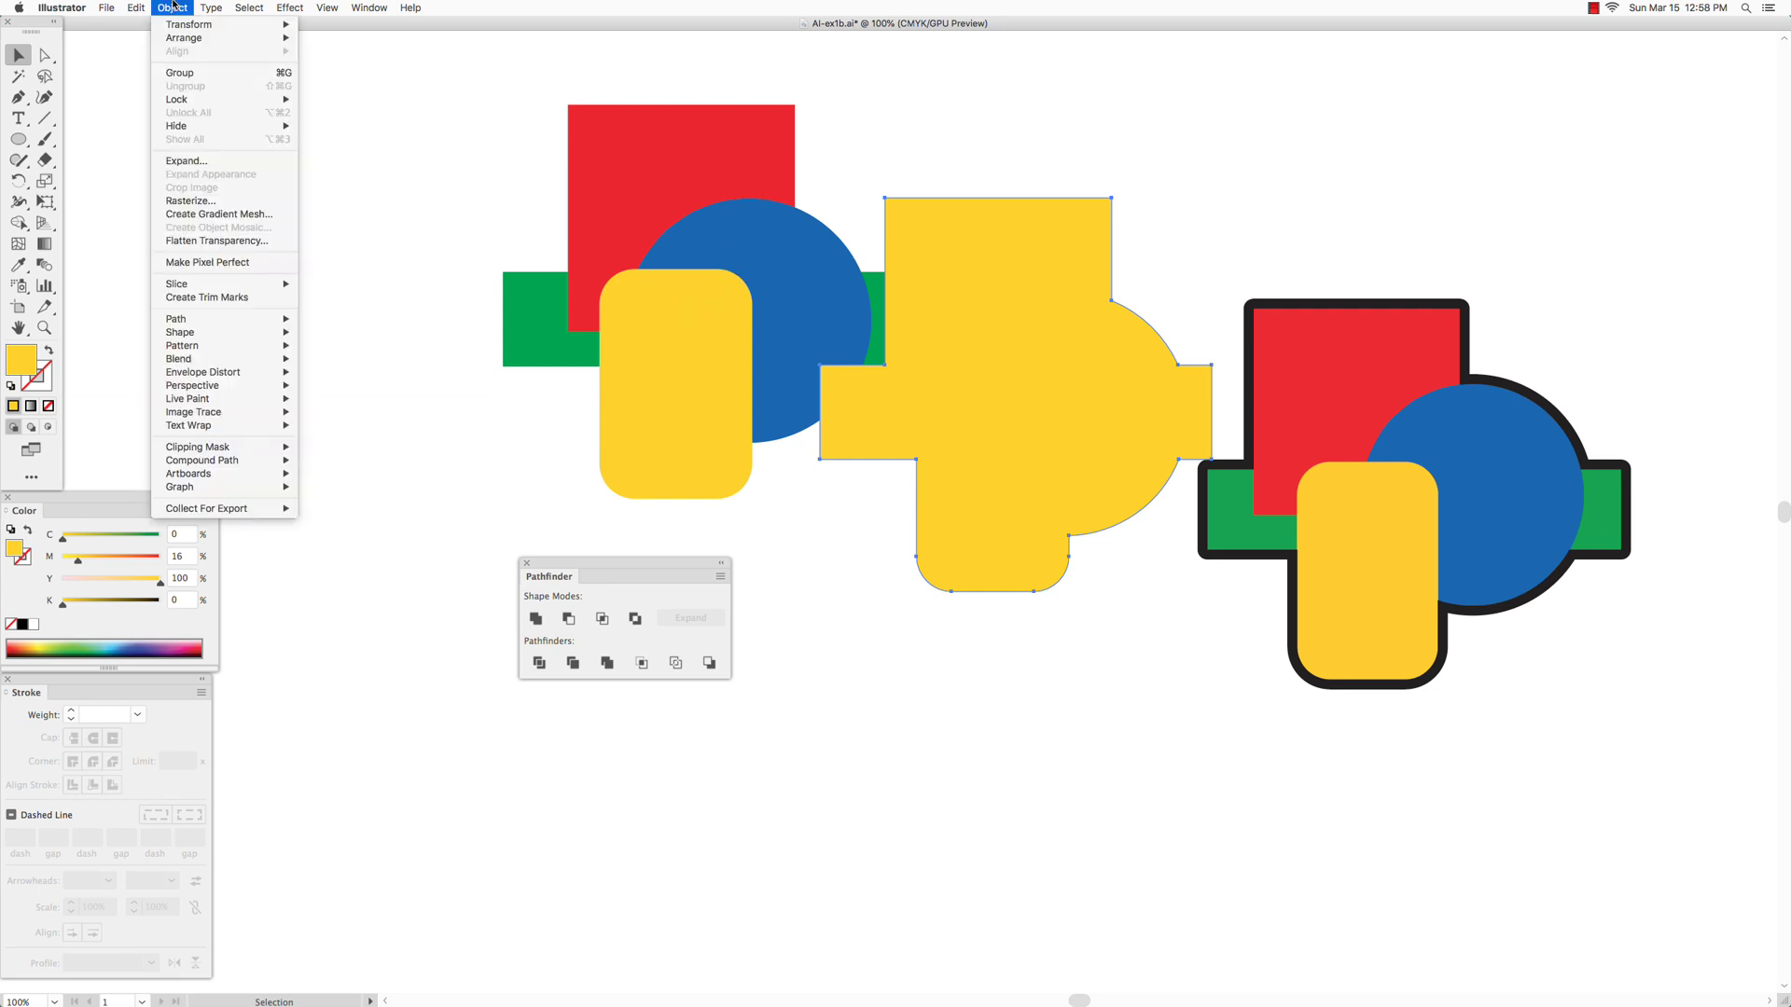
click(136, 25)
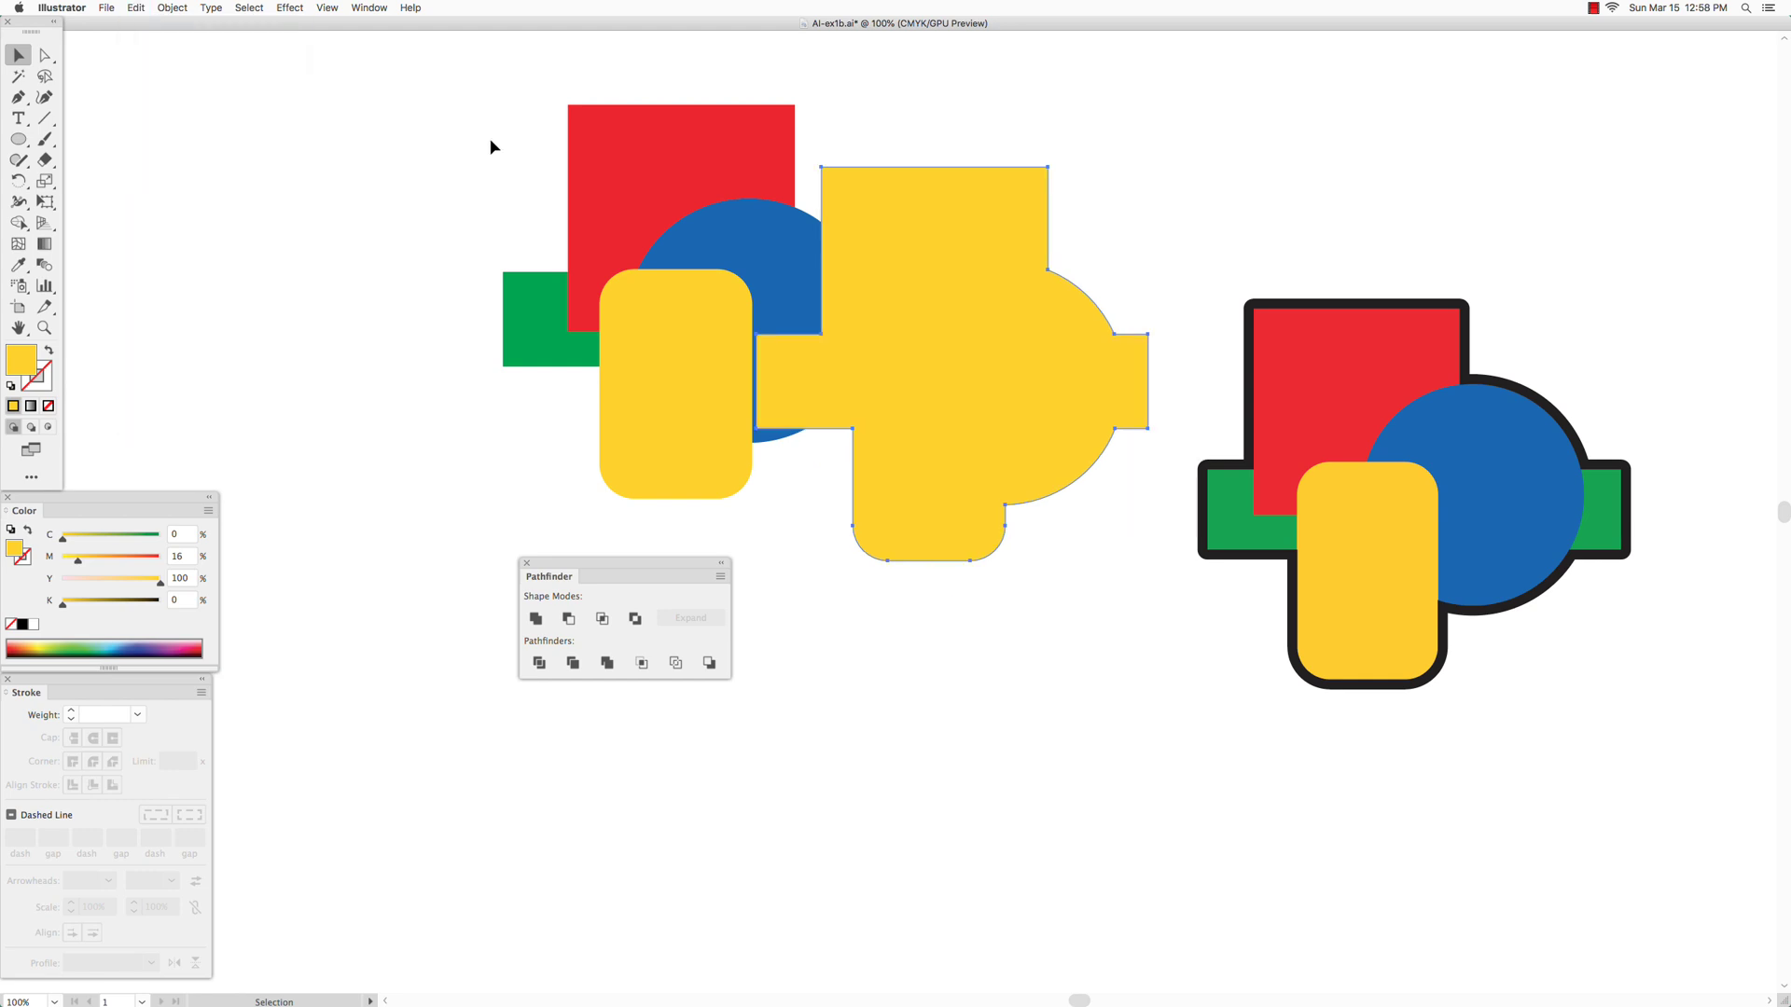
click(135, 8)
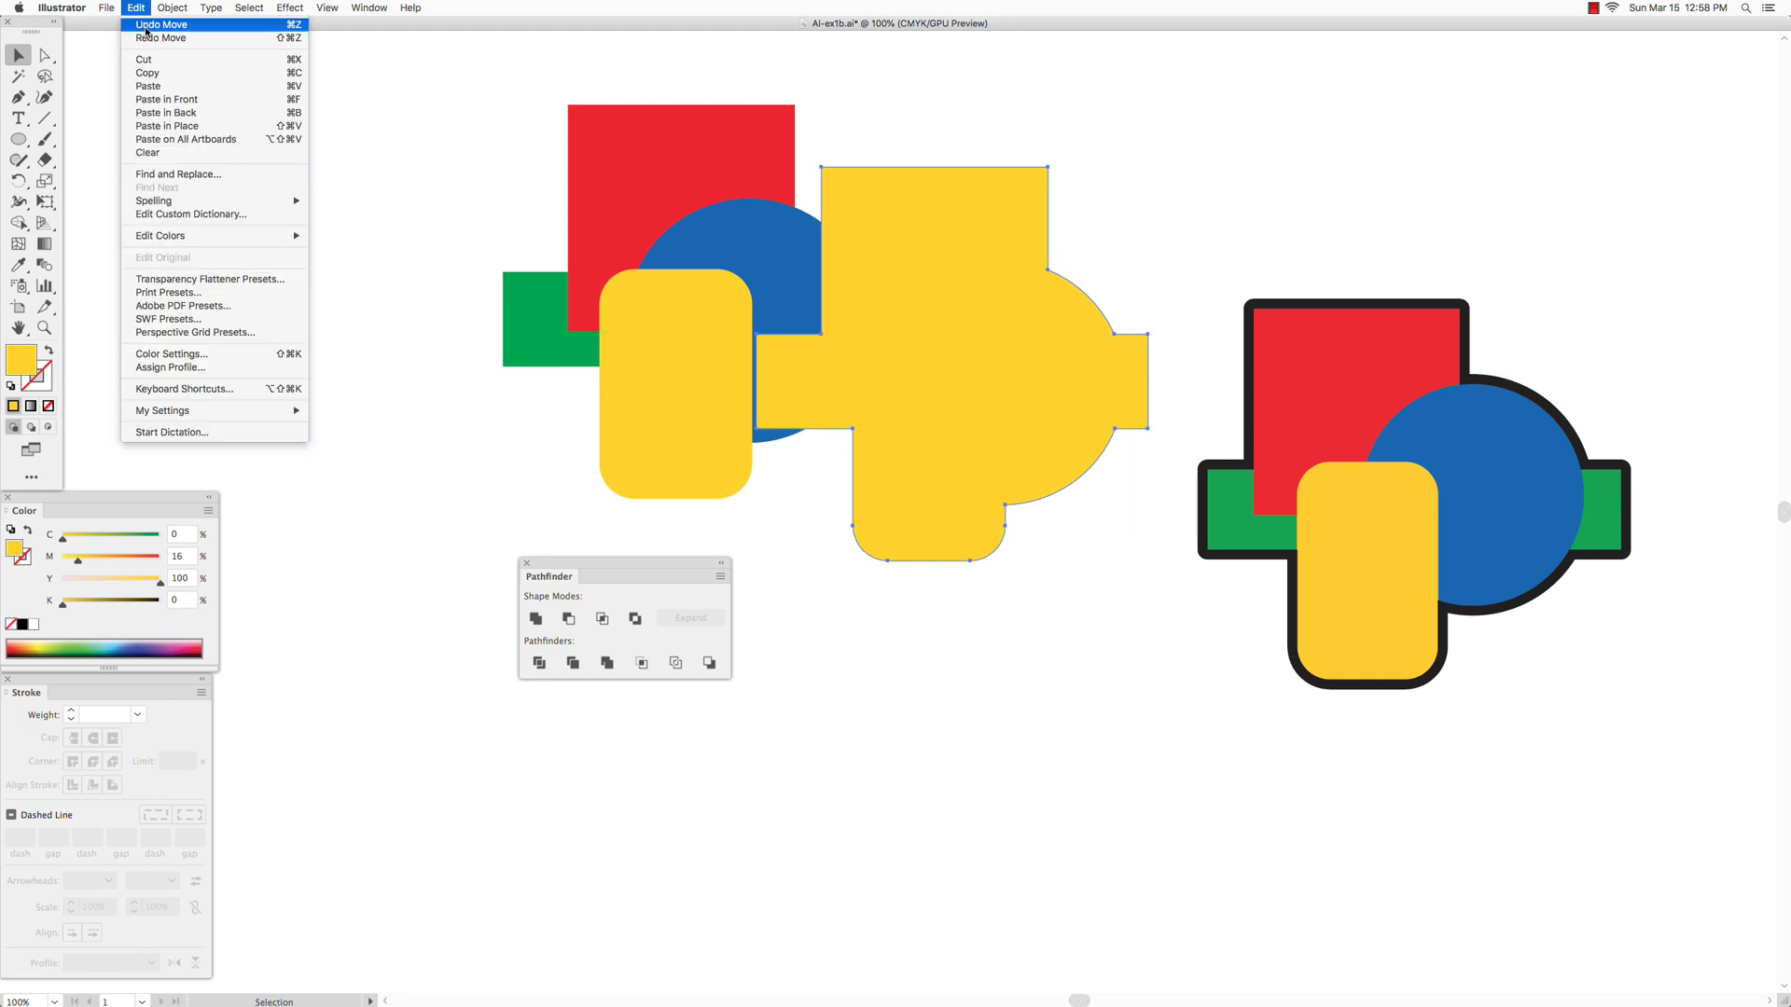
click(145, 29)
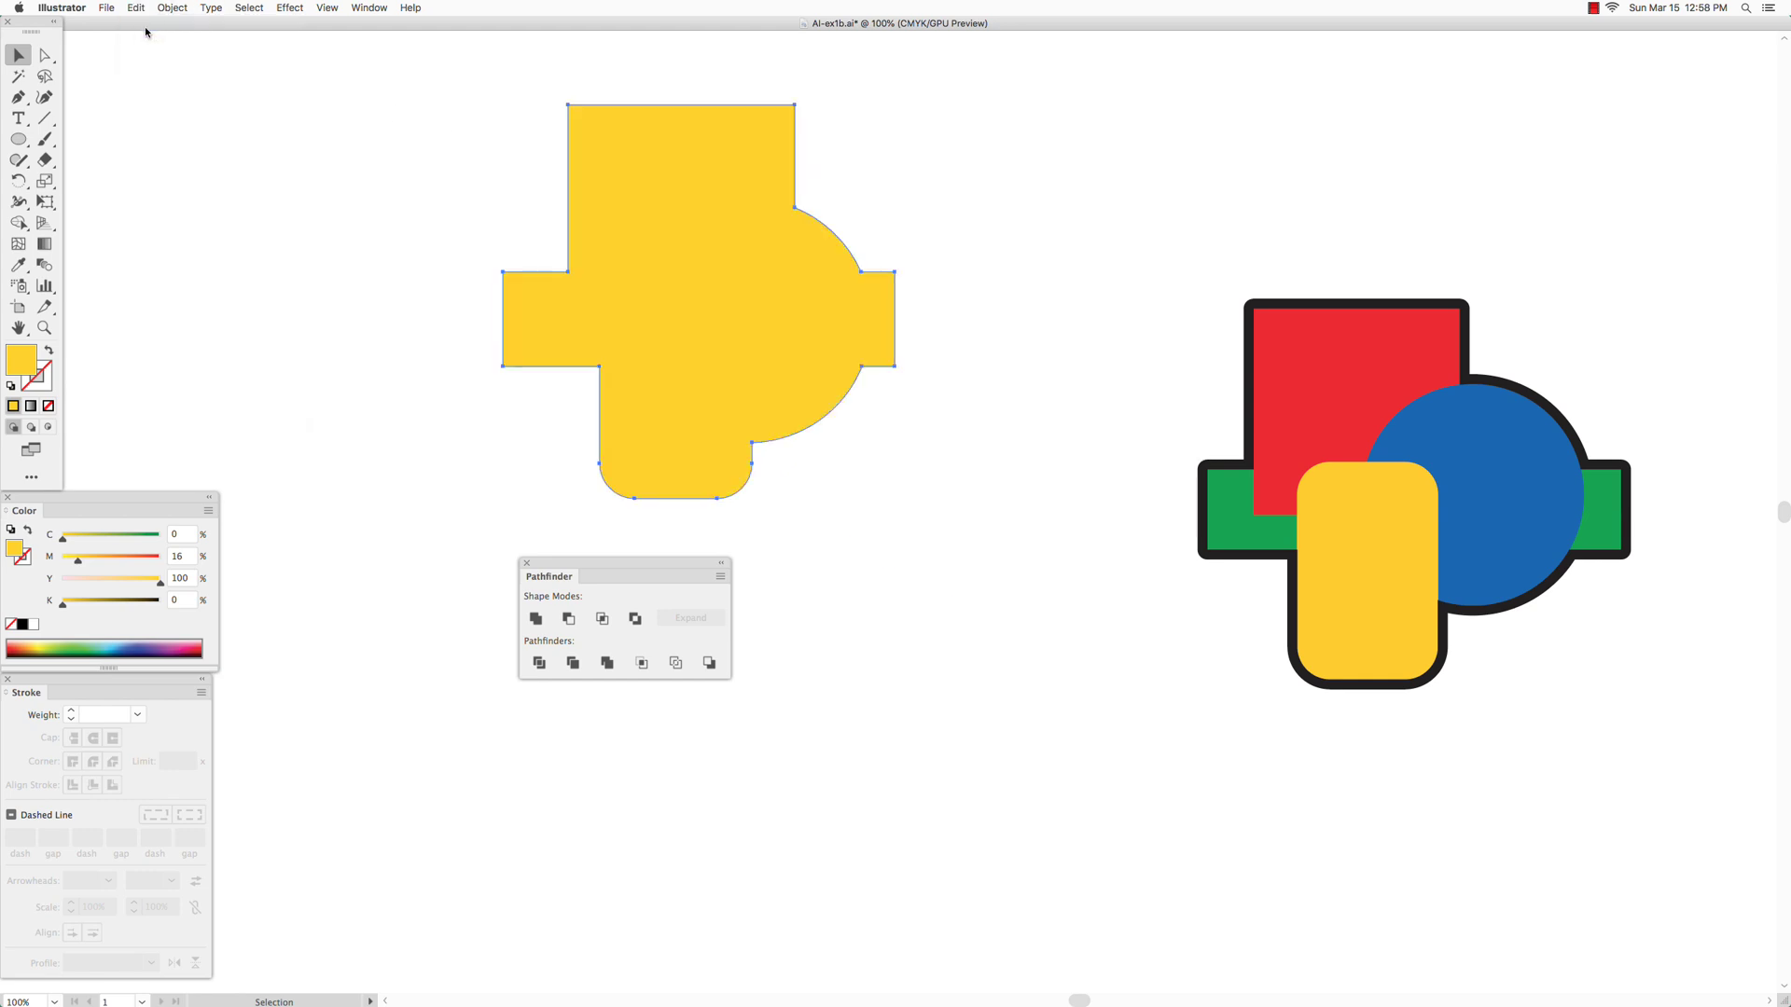
- Give the merged silhouette no fill and a 9 pt black stroke
click(49, 407)
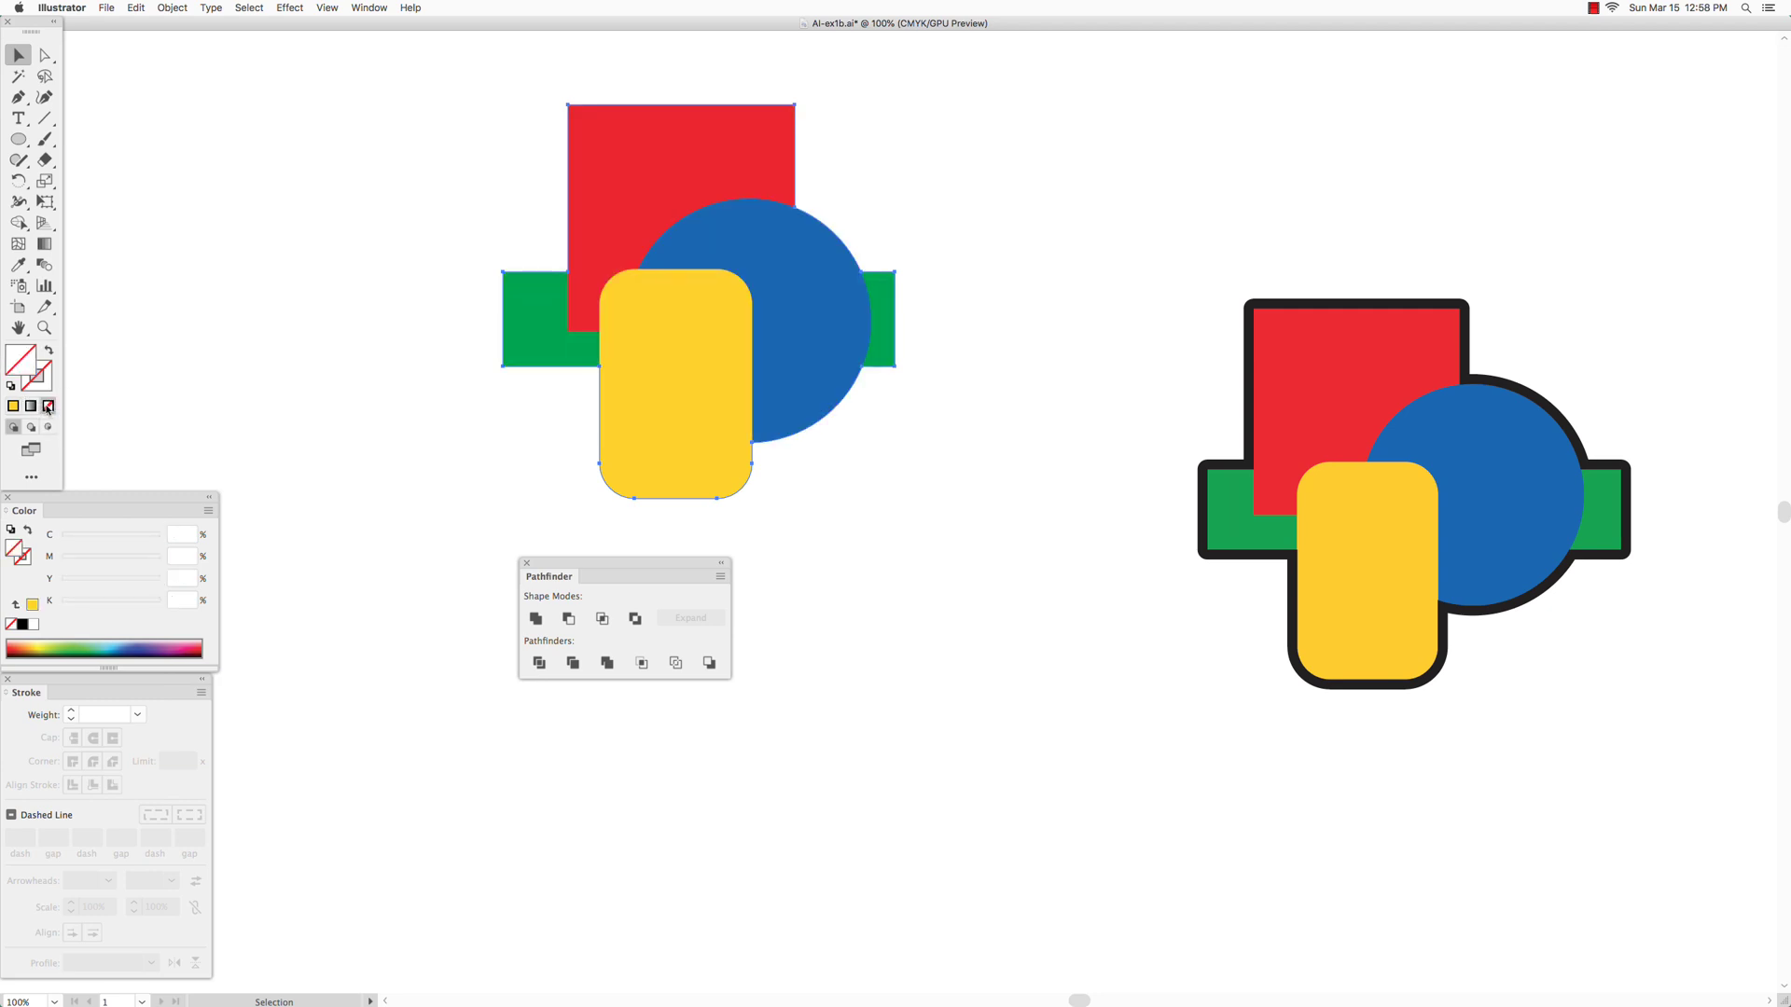
click(45, 385)
click(23, 625)
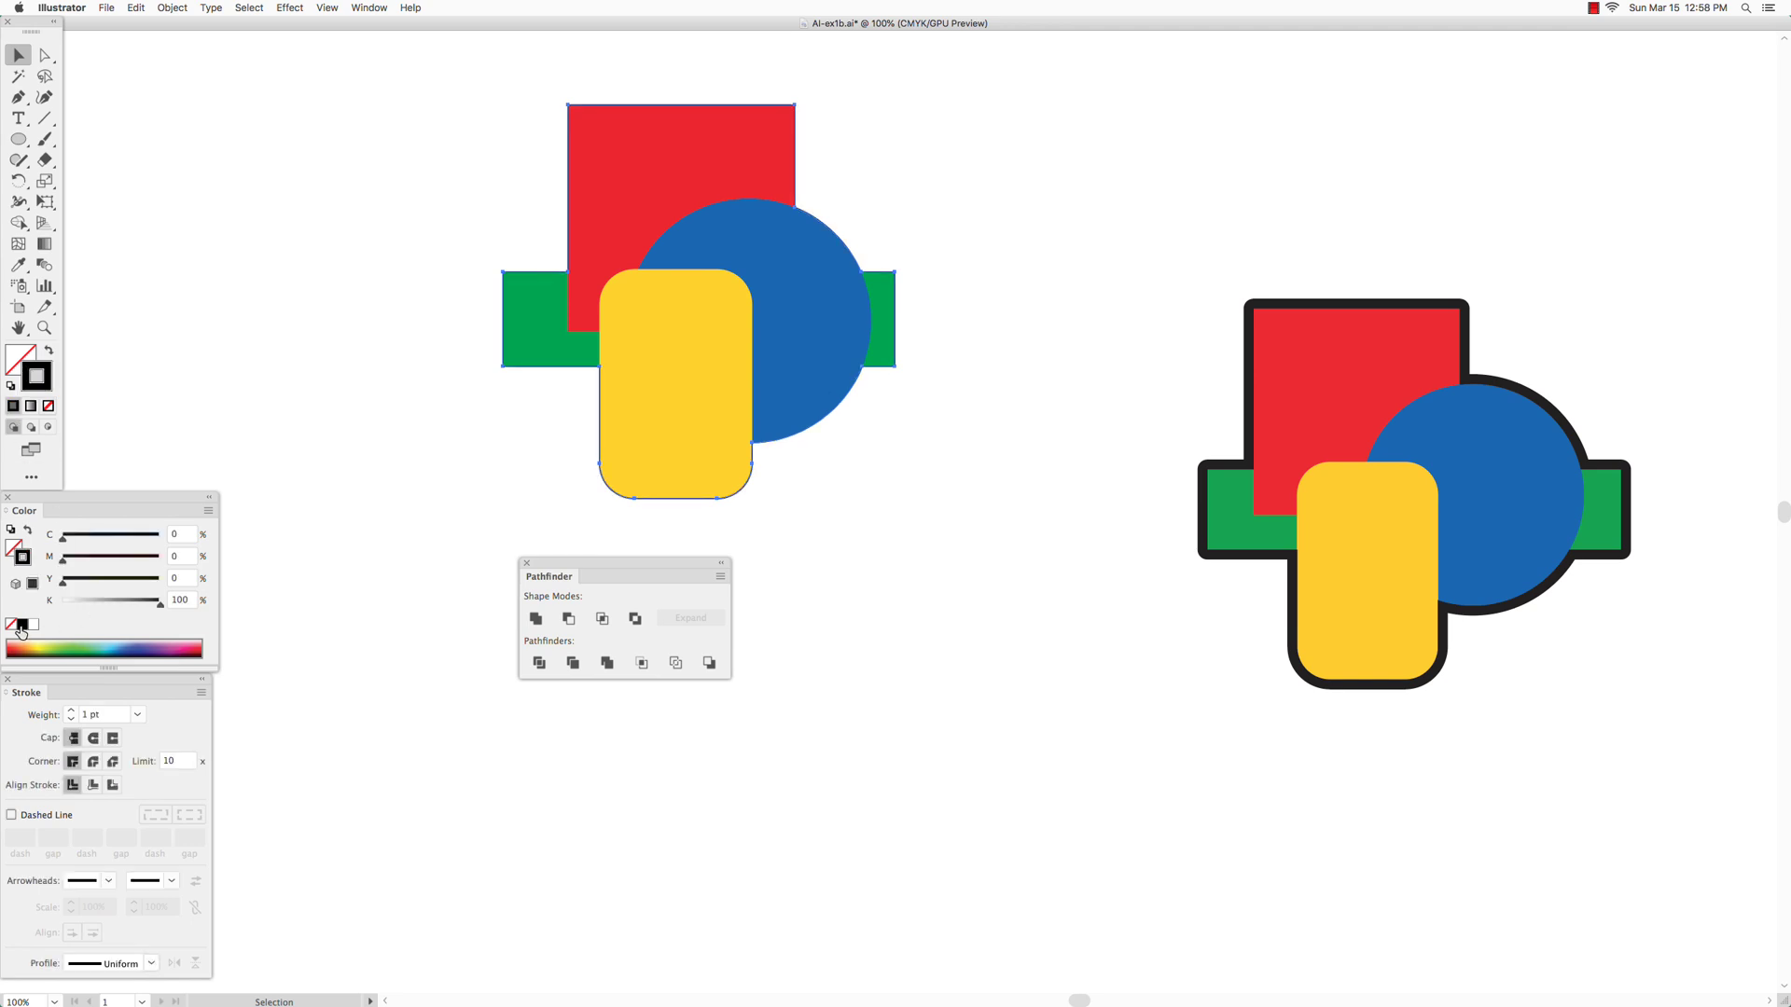
click(71, 711)
click(71, 711)
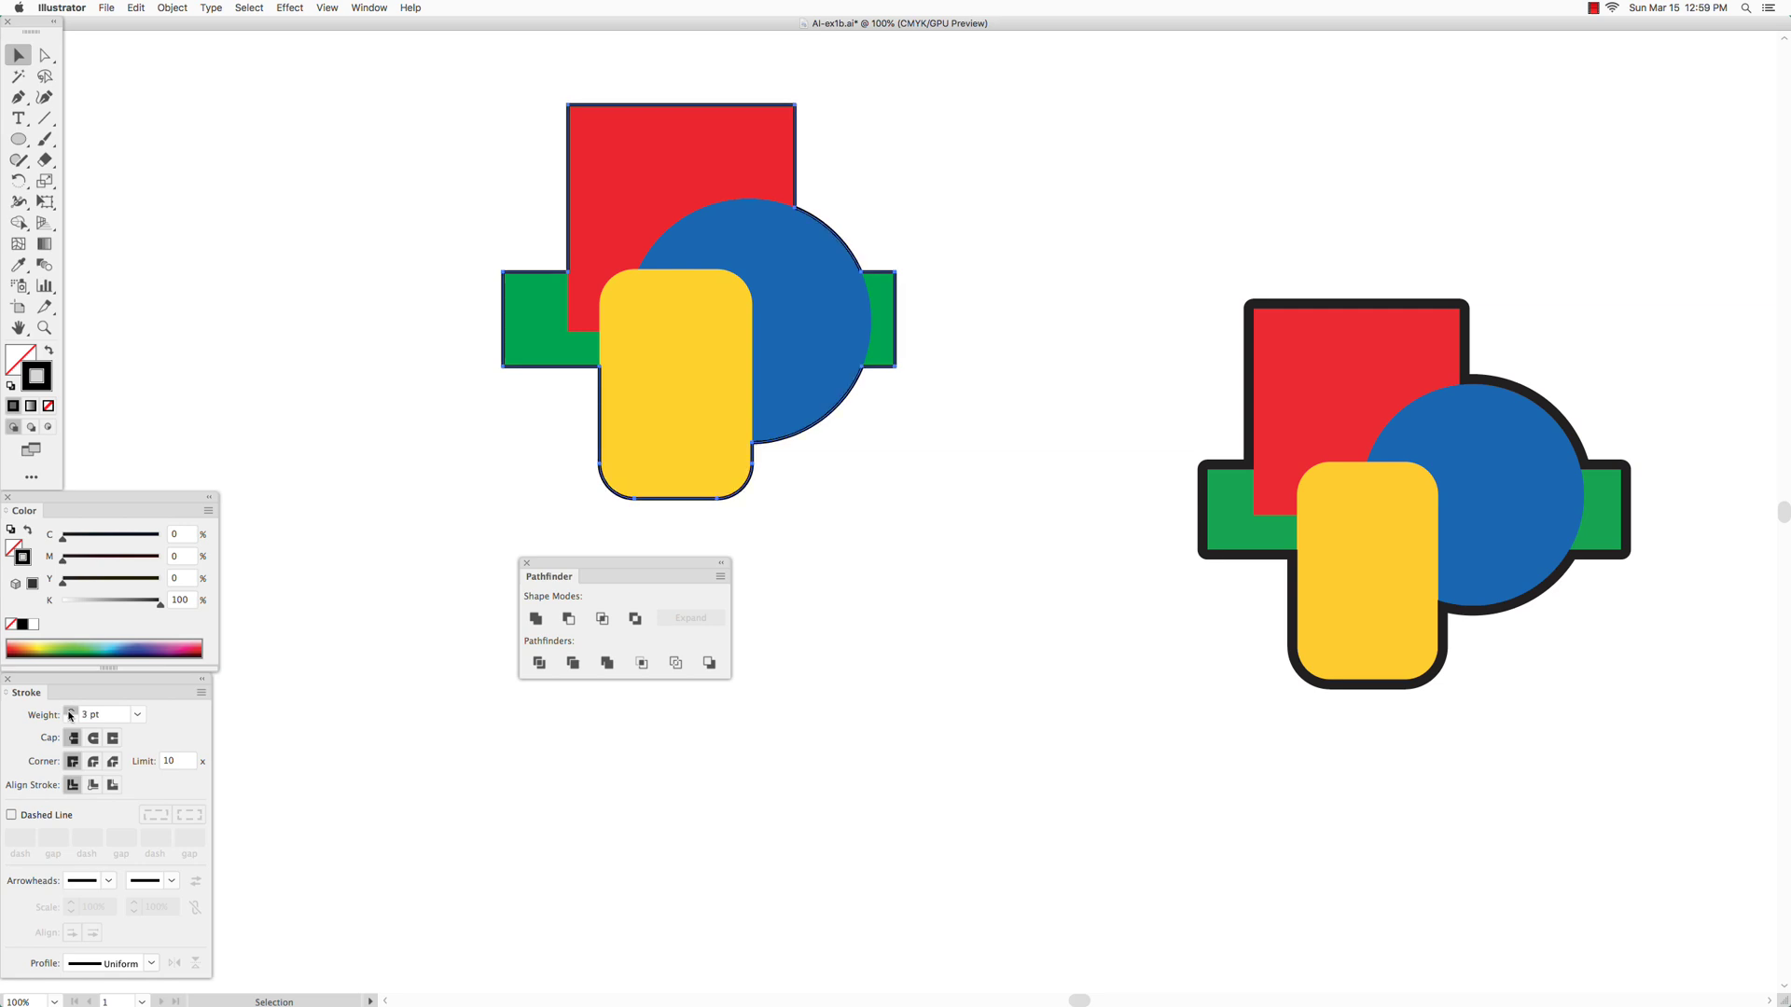
click(71, 711)
click(71, 712)
click(71, 712)
click(71, 712)
click(71, 711)
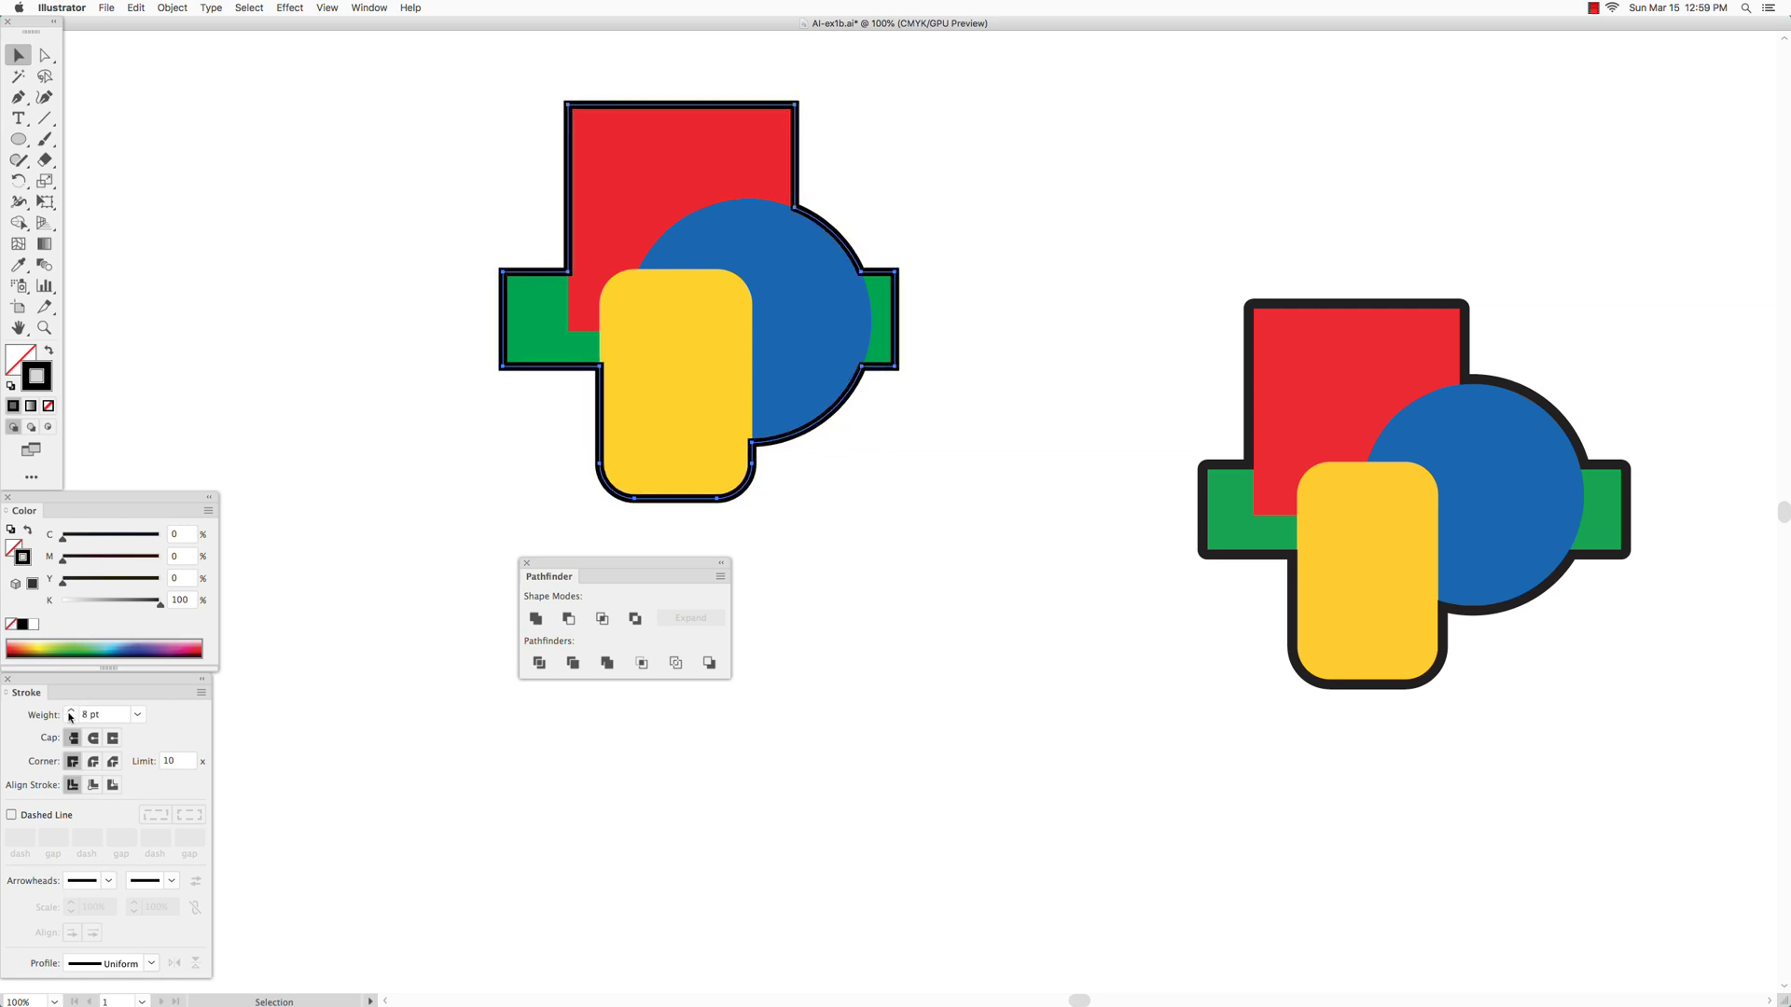
click(71, 712)
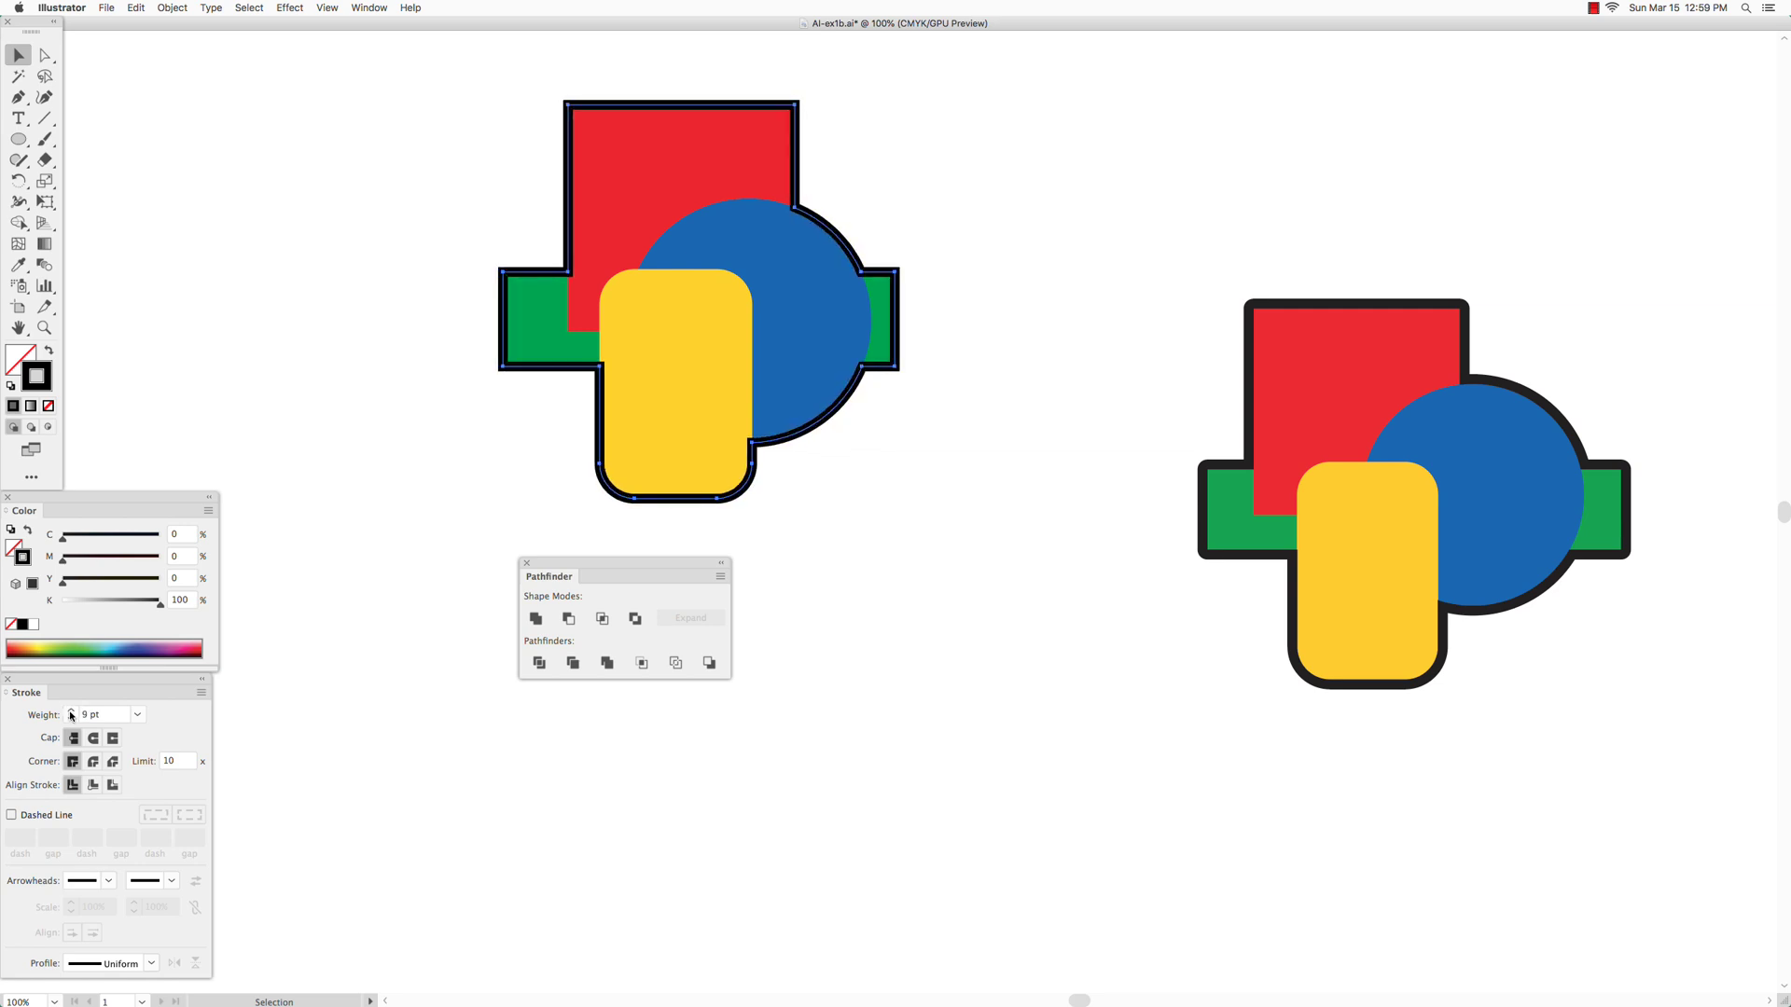
click(71, 712)
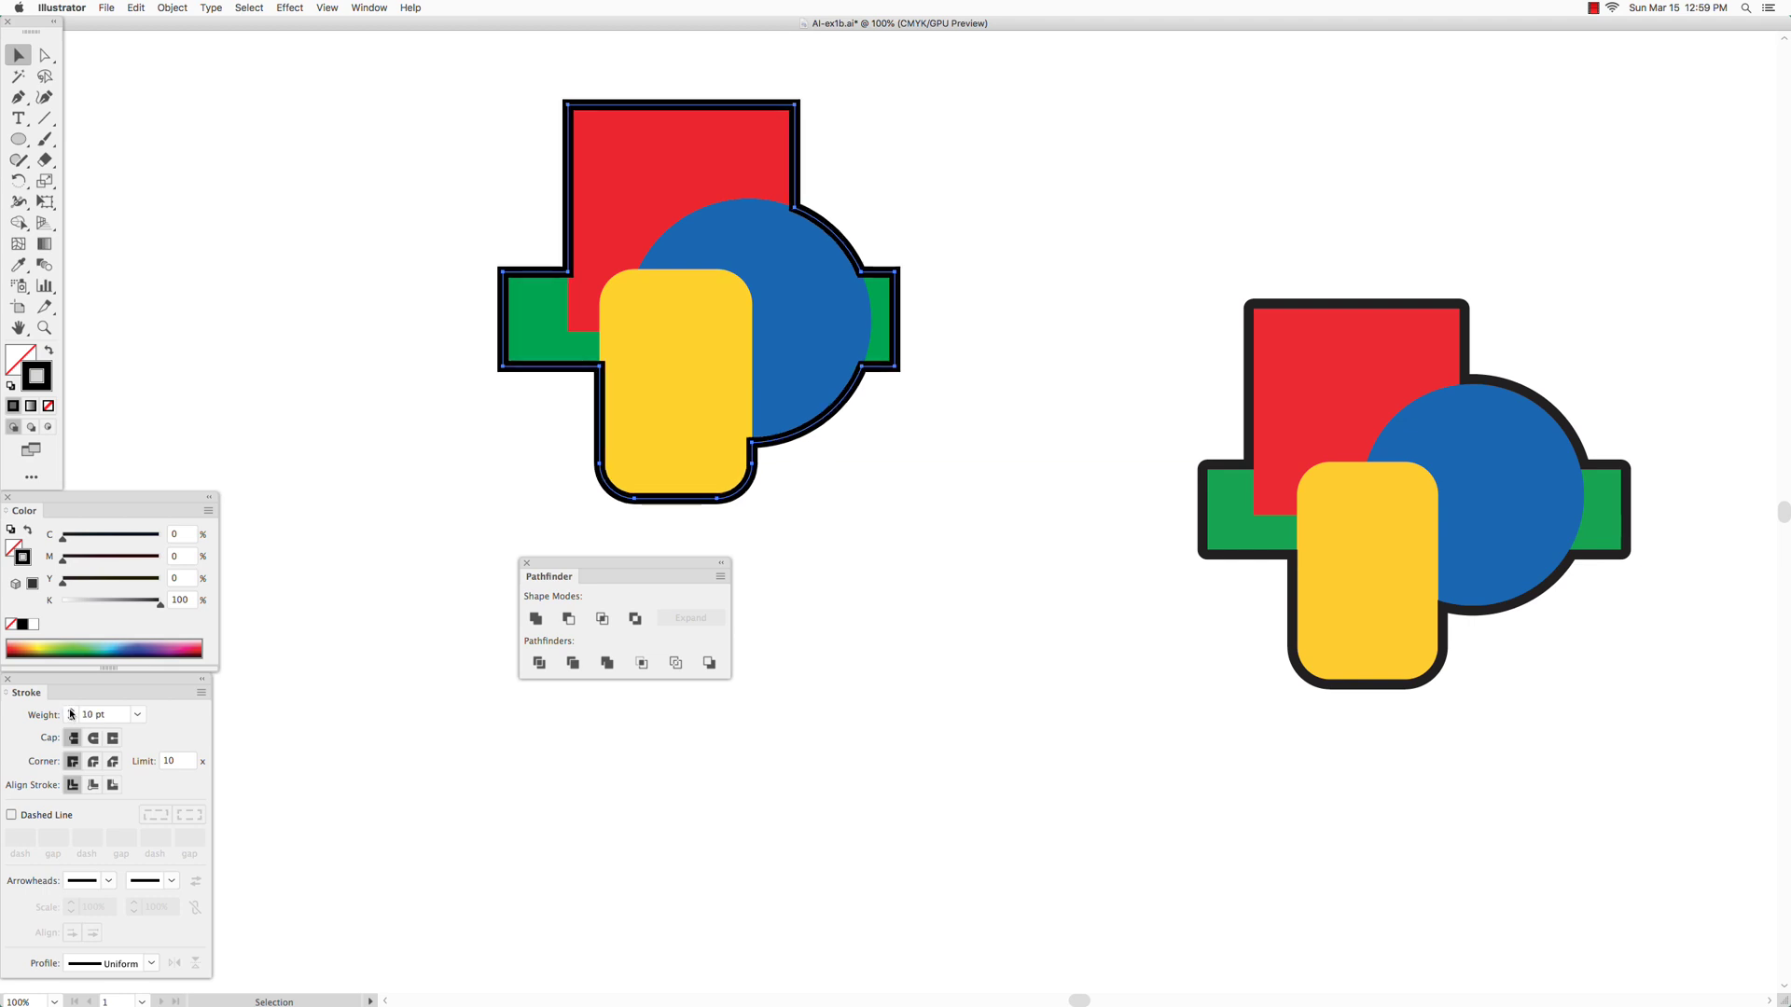
- Align the black stroke to the outside of the shapes and give it round joins
click(113, 787)
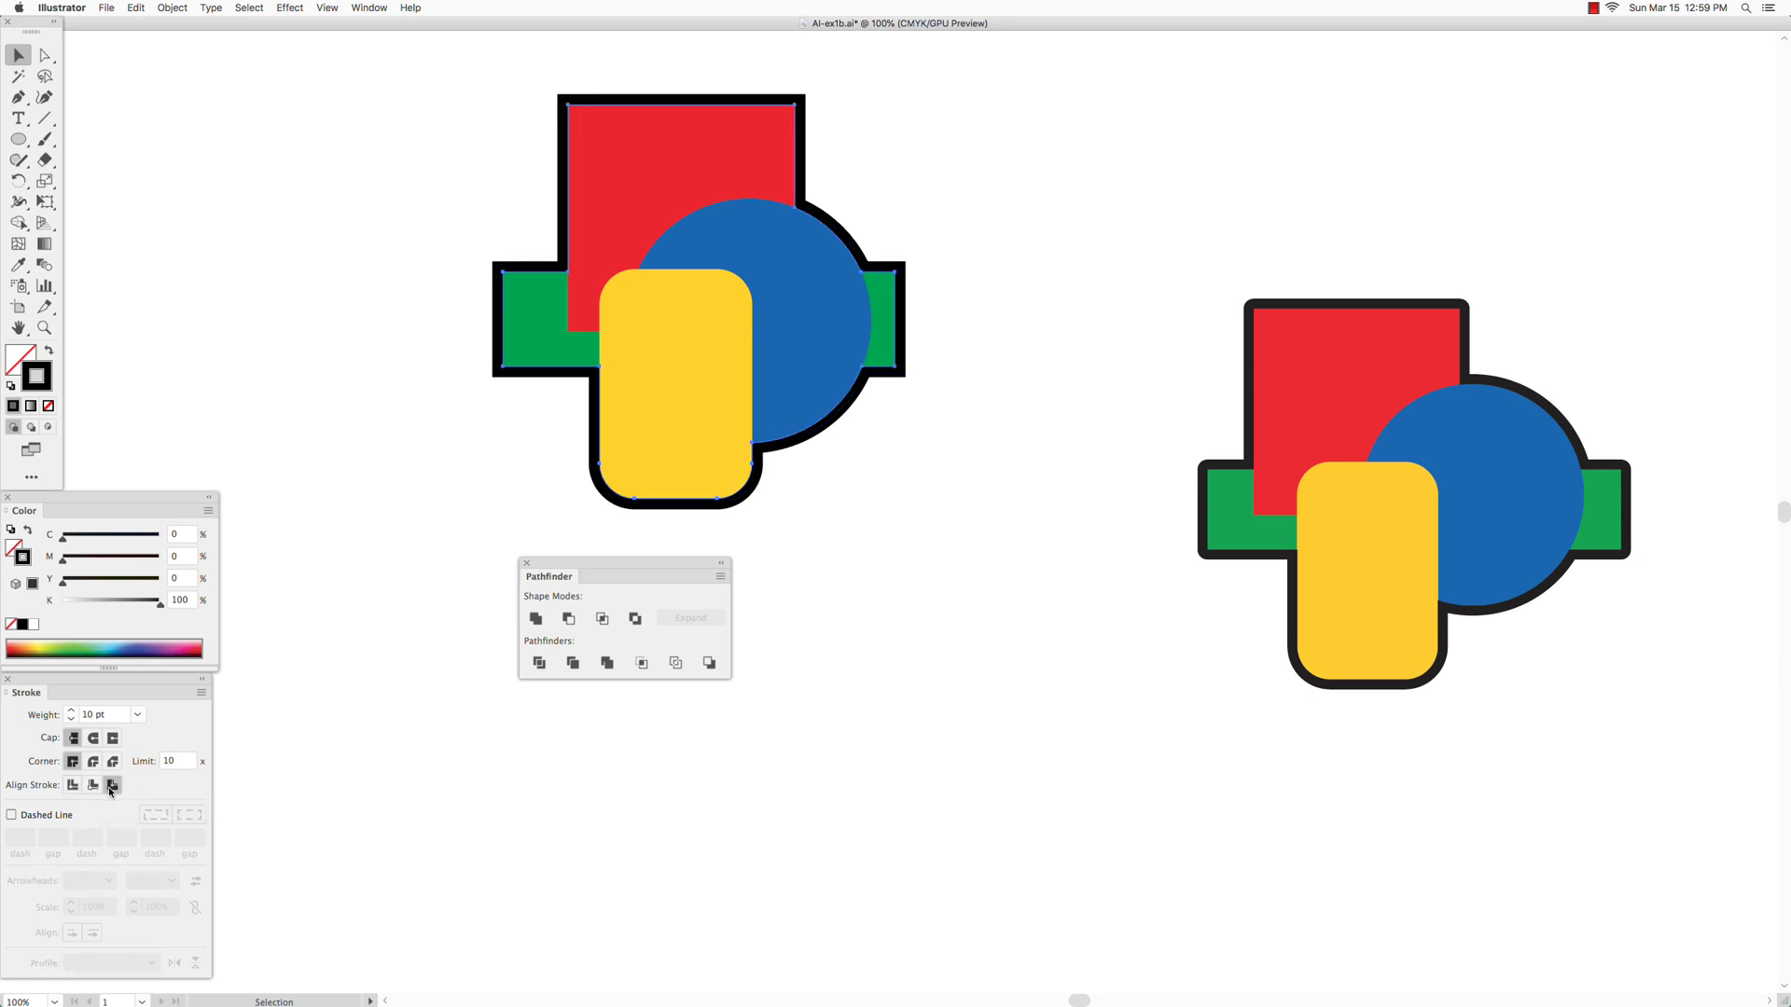
click(73, 786)
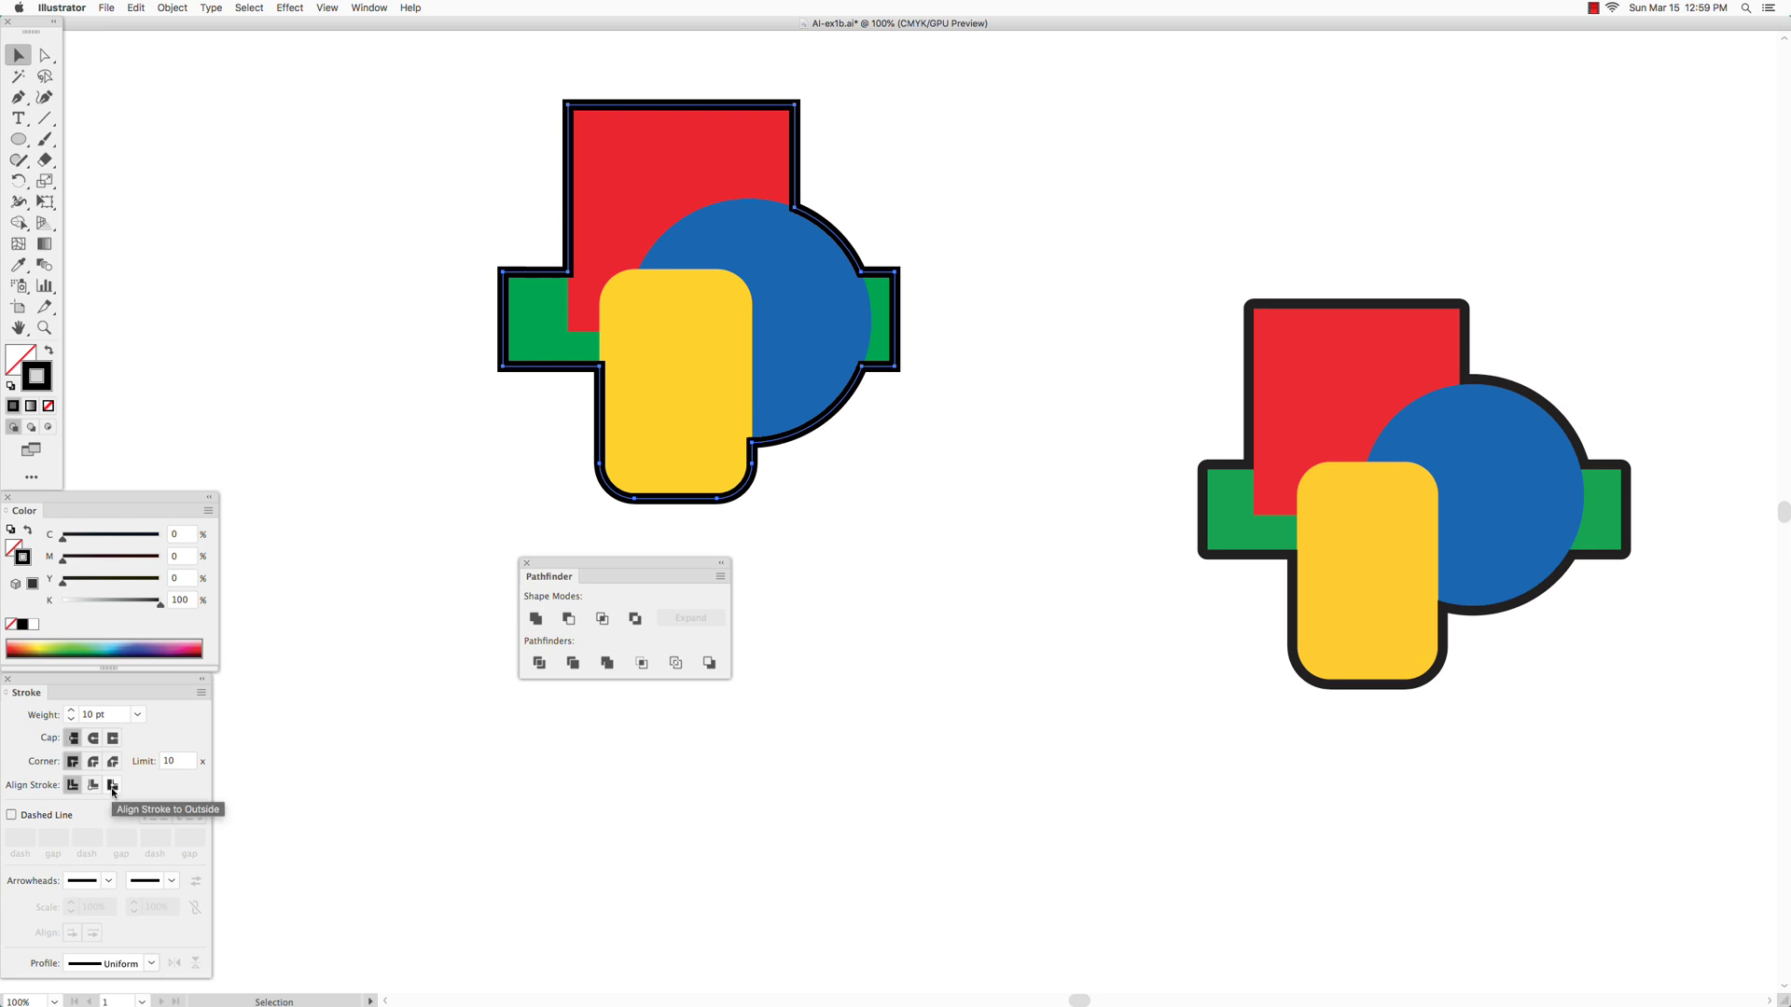
click(113, 787)
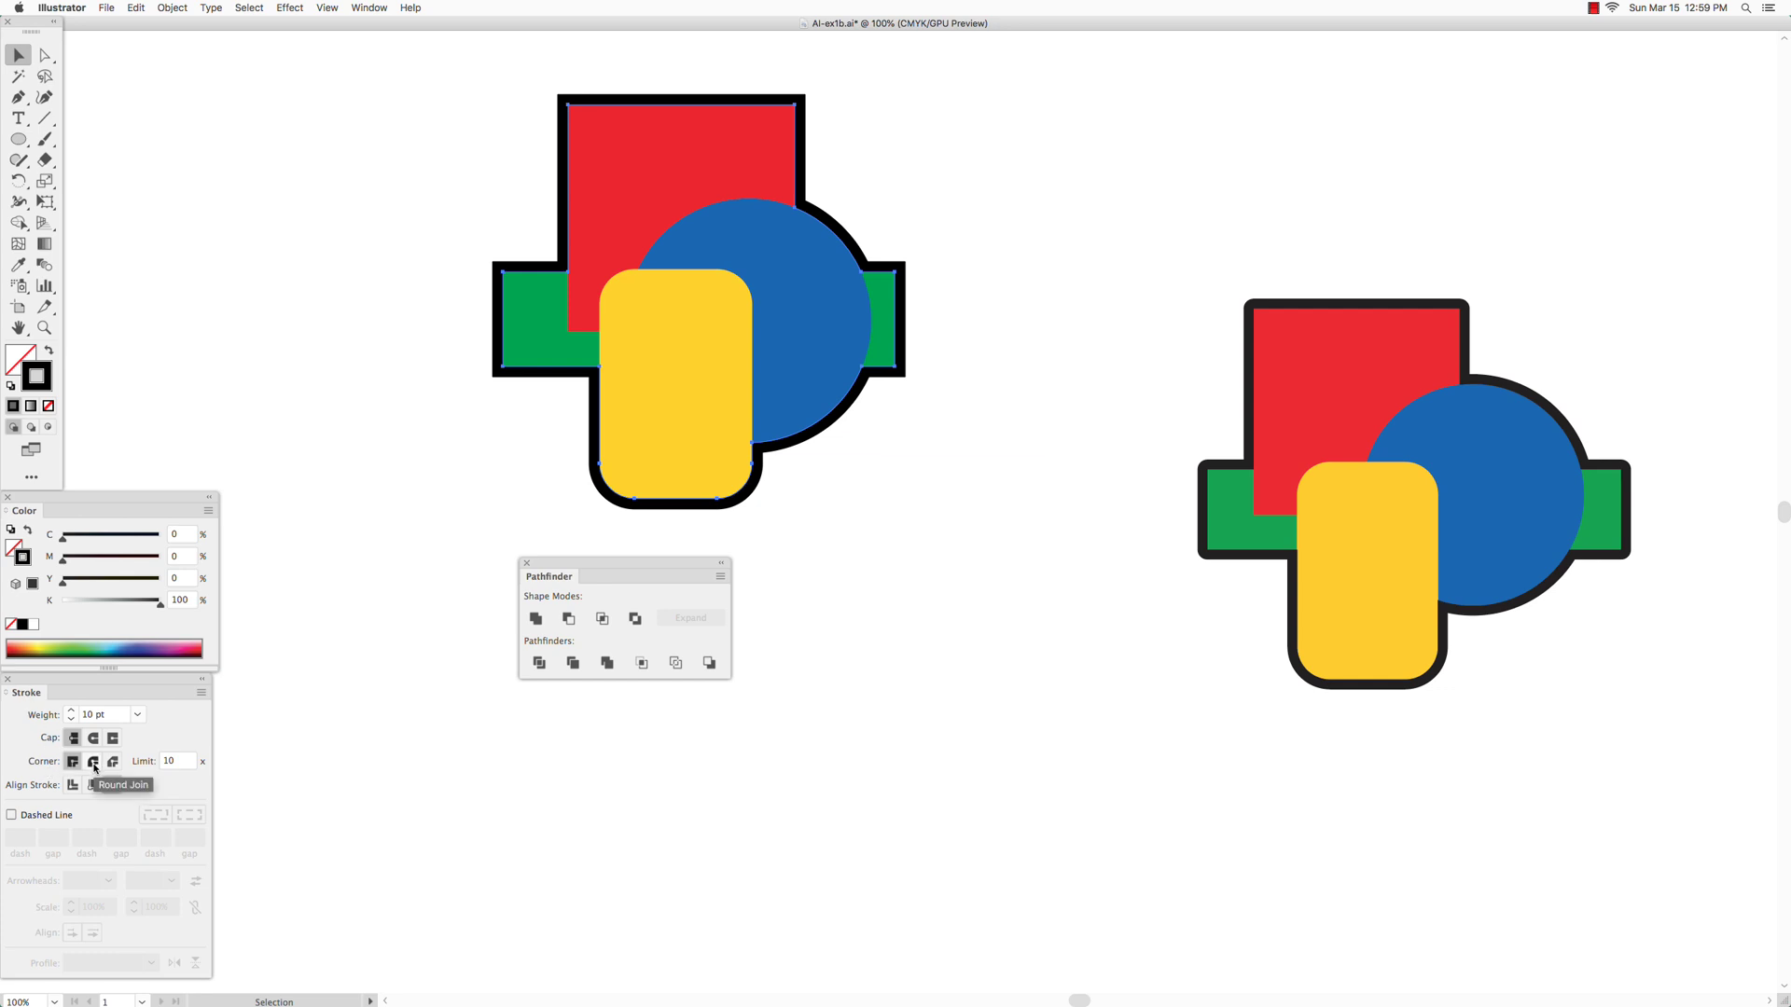
click(93, 763)
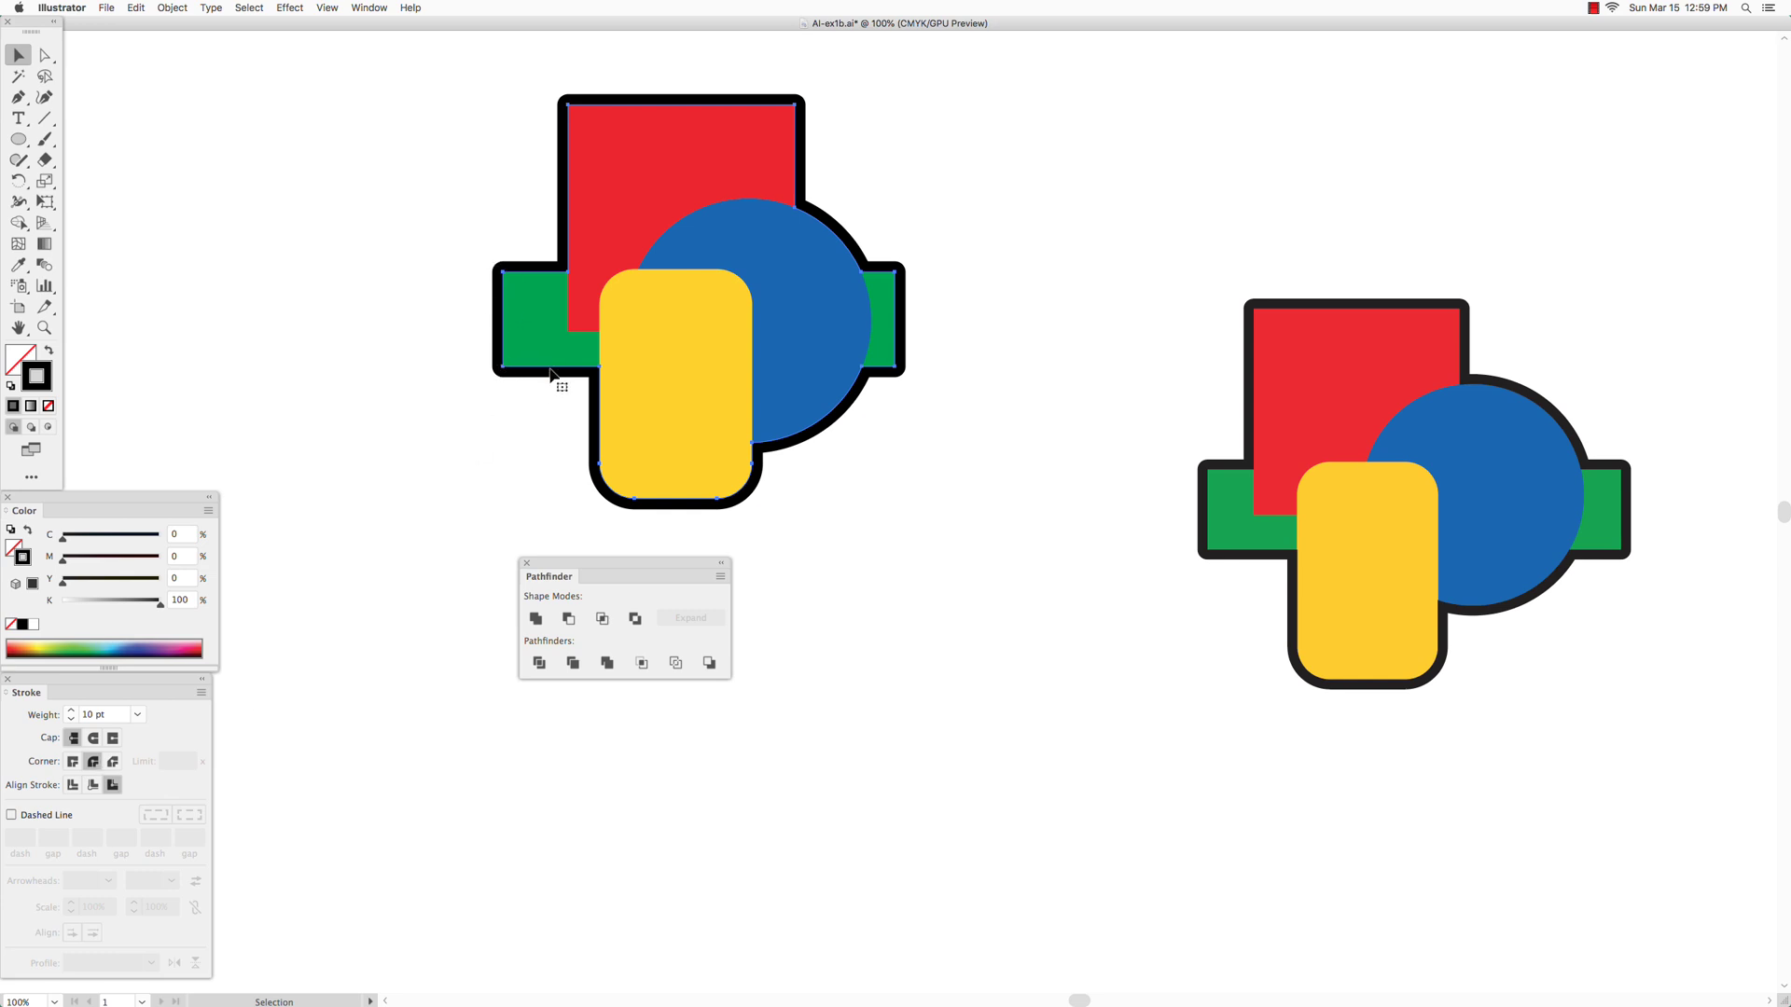